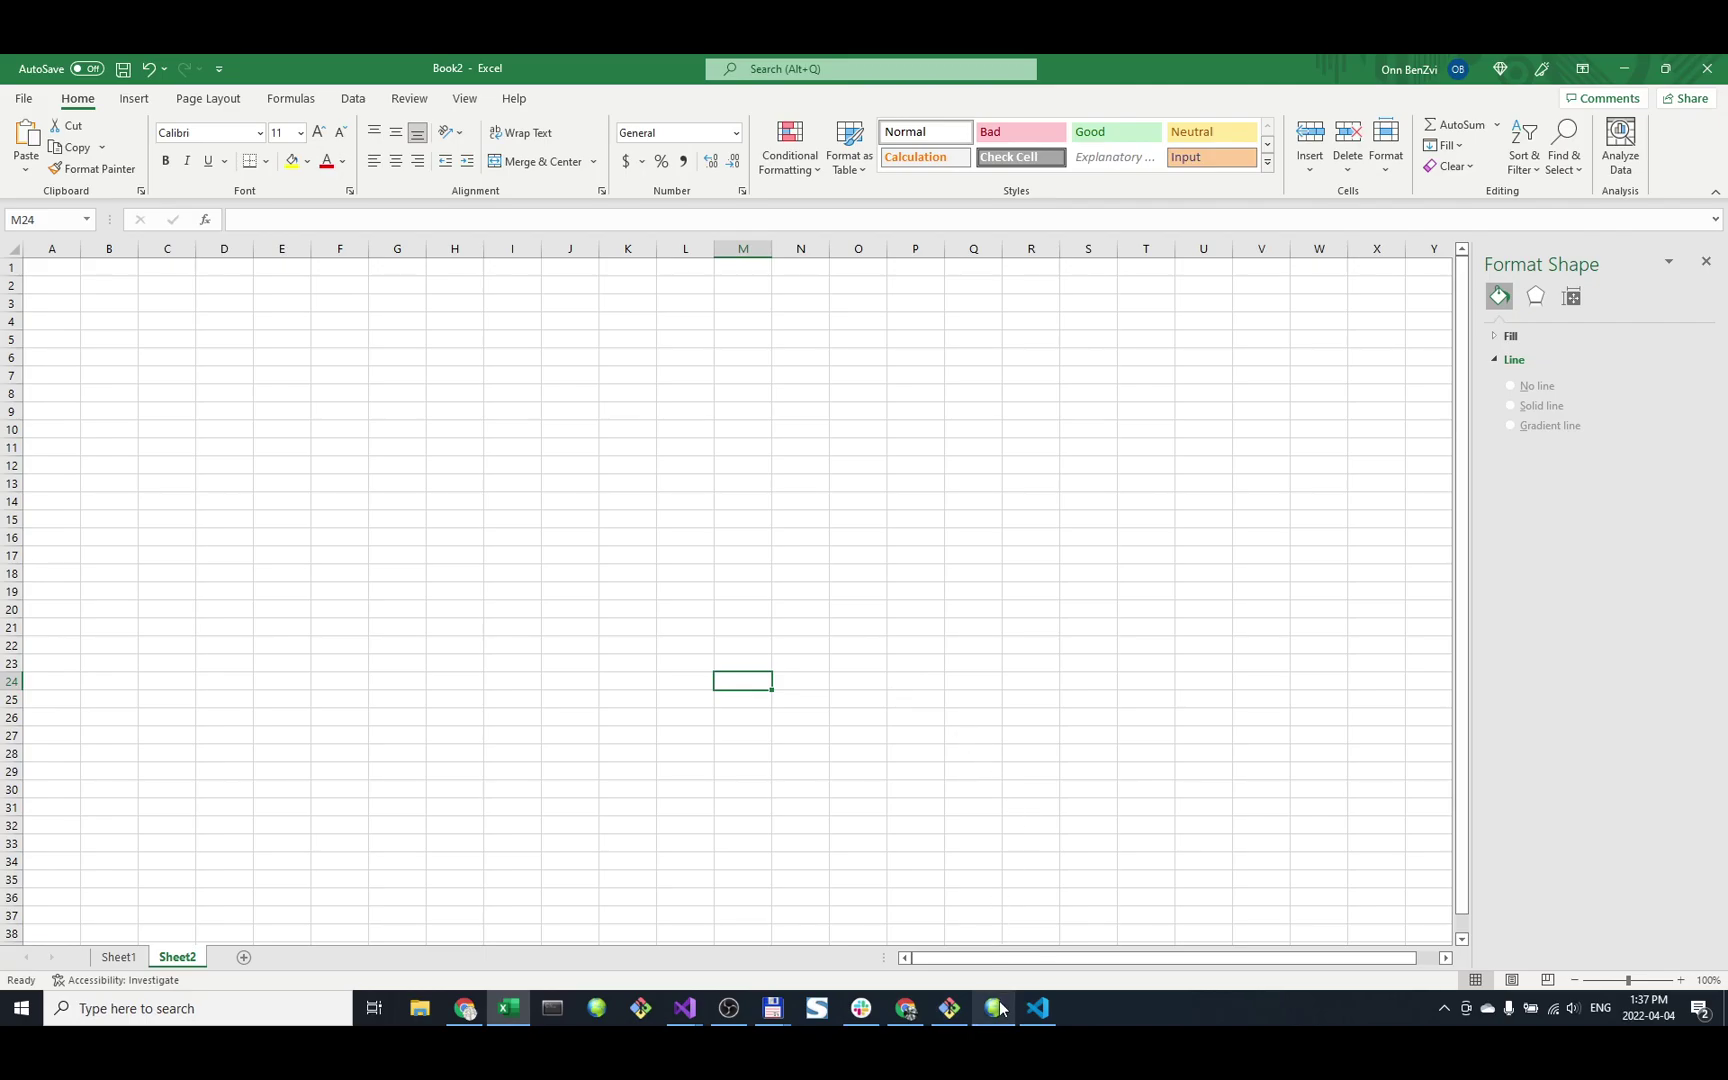
In Sierra Chart, confirm the SC-Excel study's Key input is XX, closing without changes.
mouse_move(998, 1010)
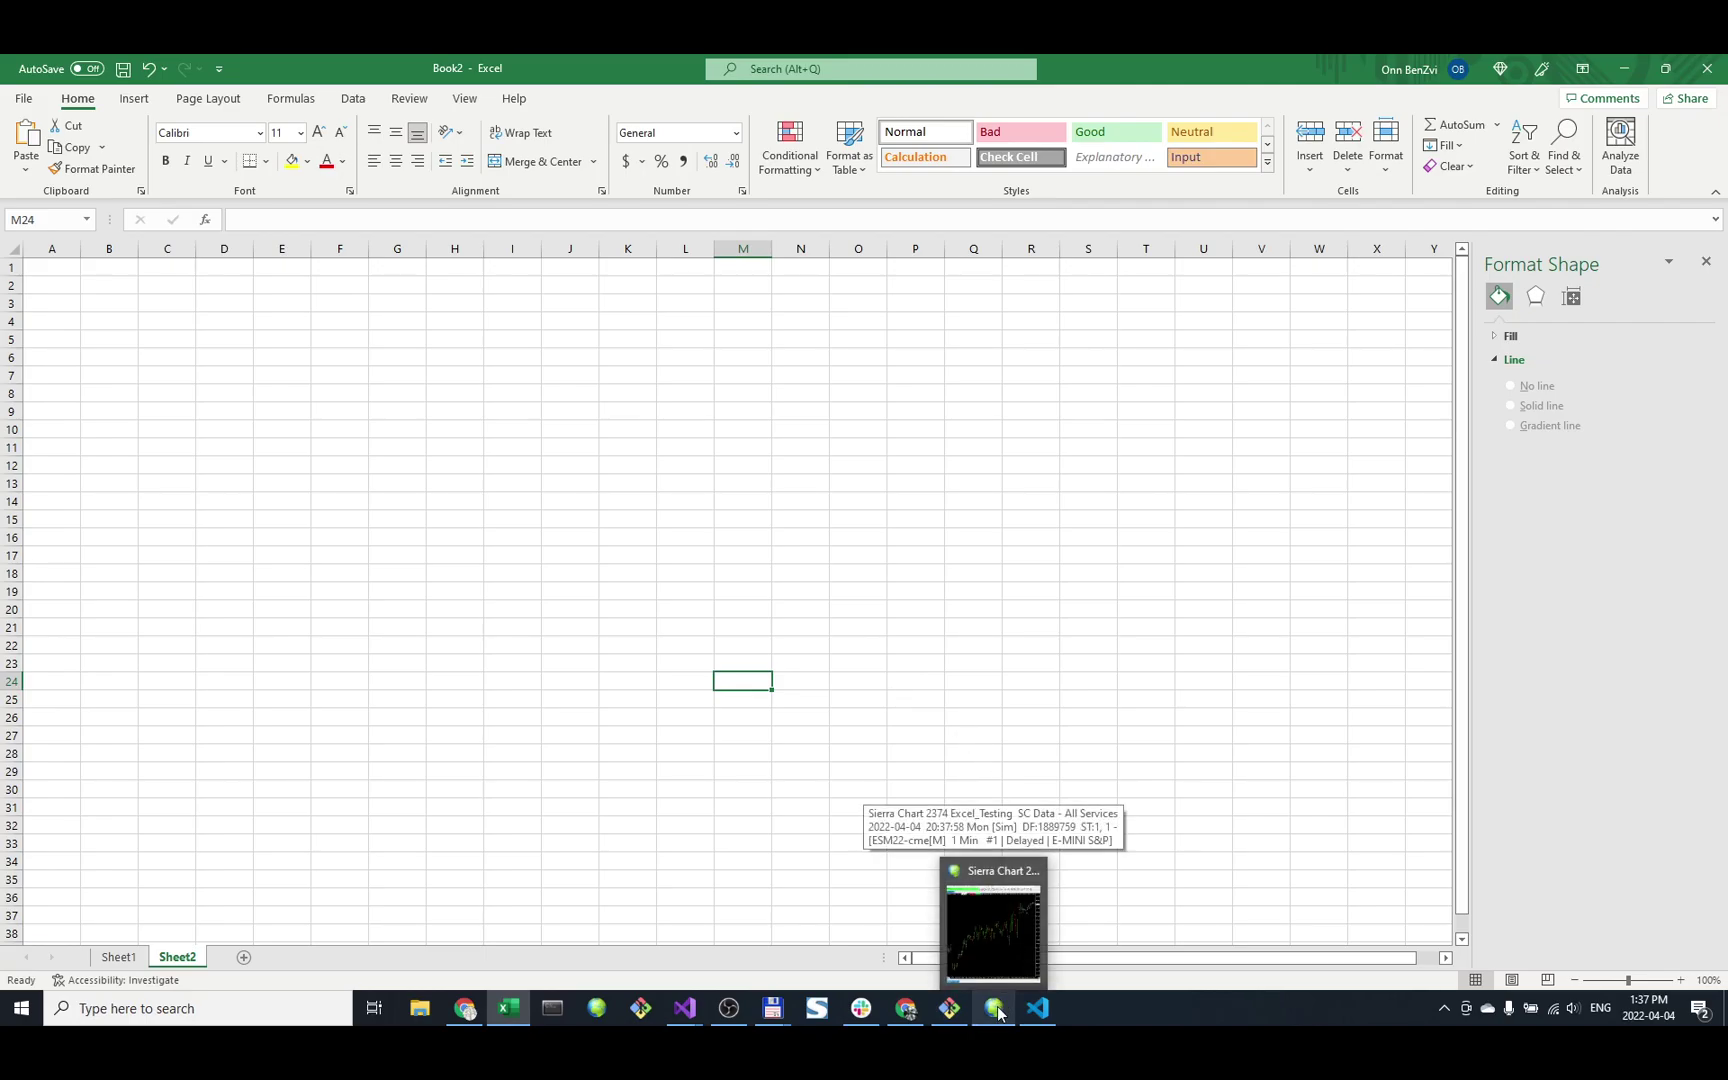
click(998, 1012)
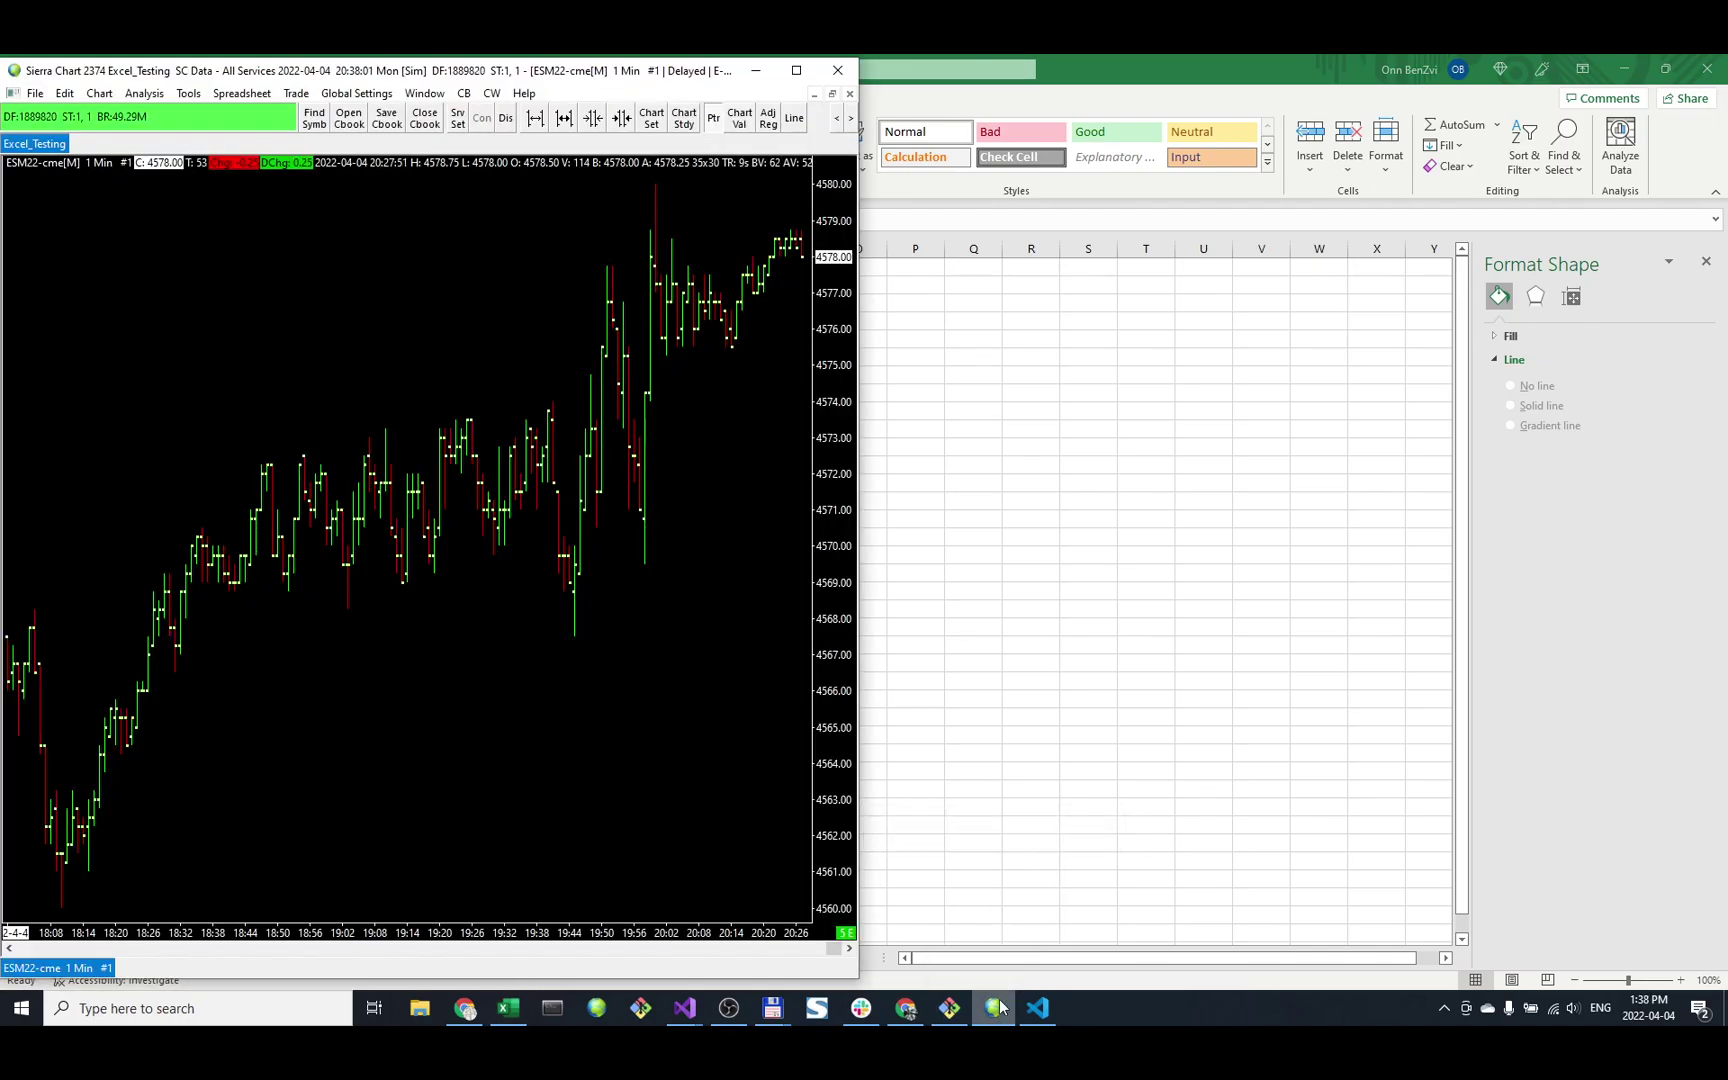
click(144, 93)
click(146, 116)
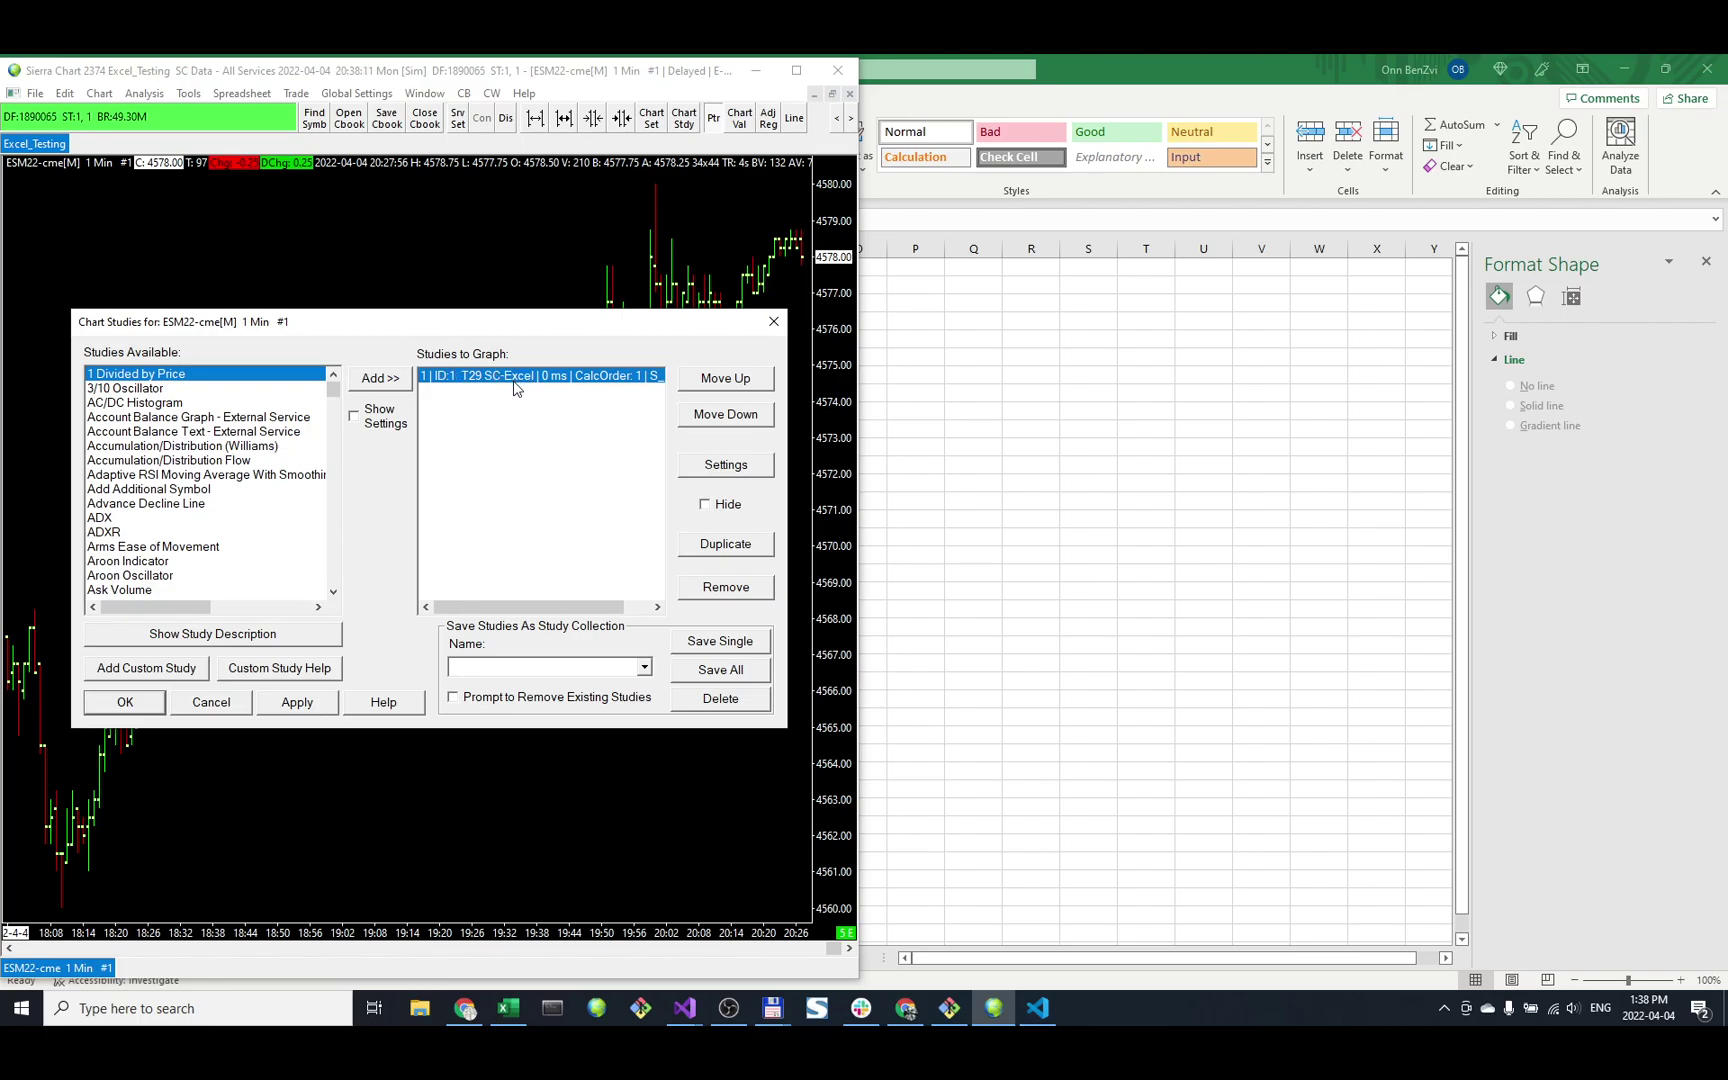
click(717, 466)
click(372, 345)
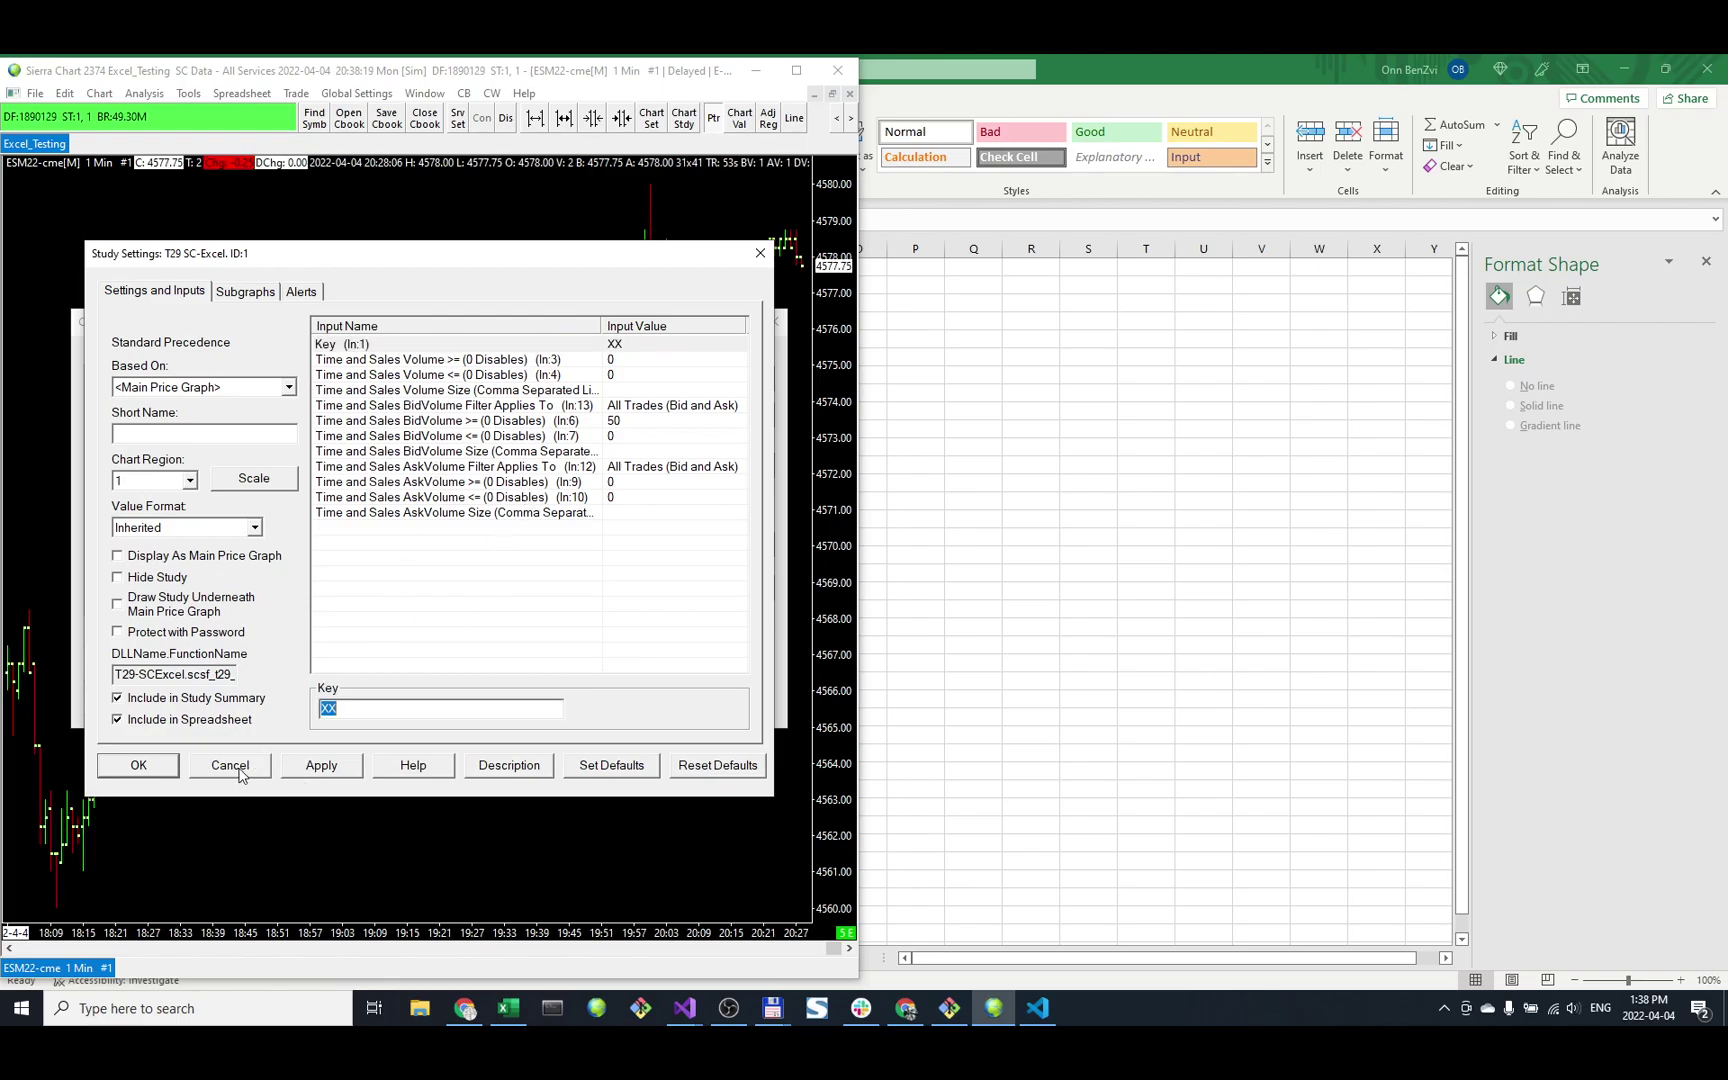
click(400, 345)
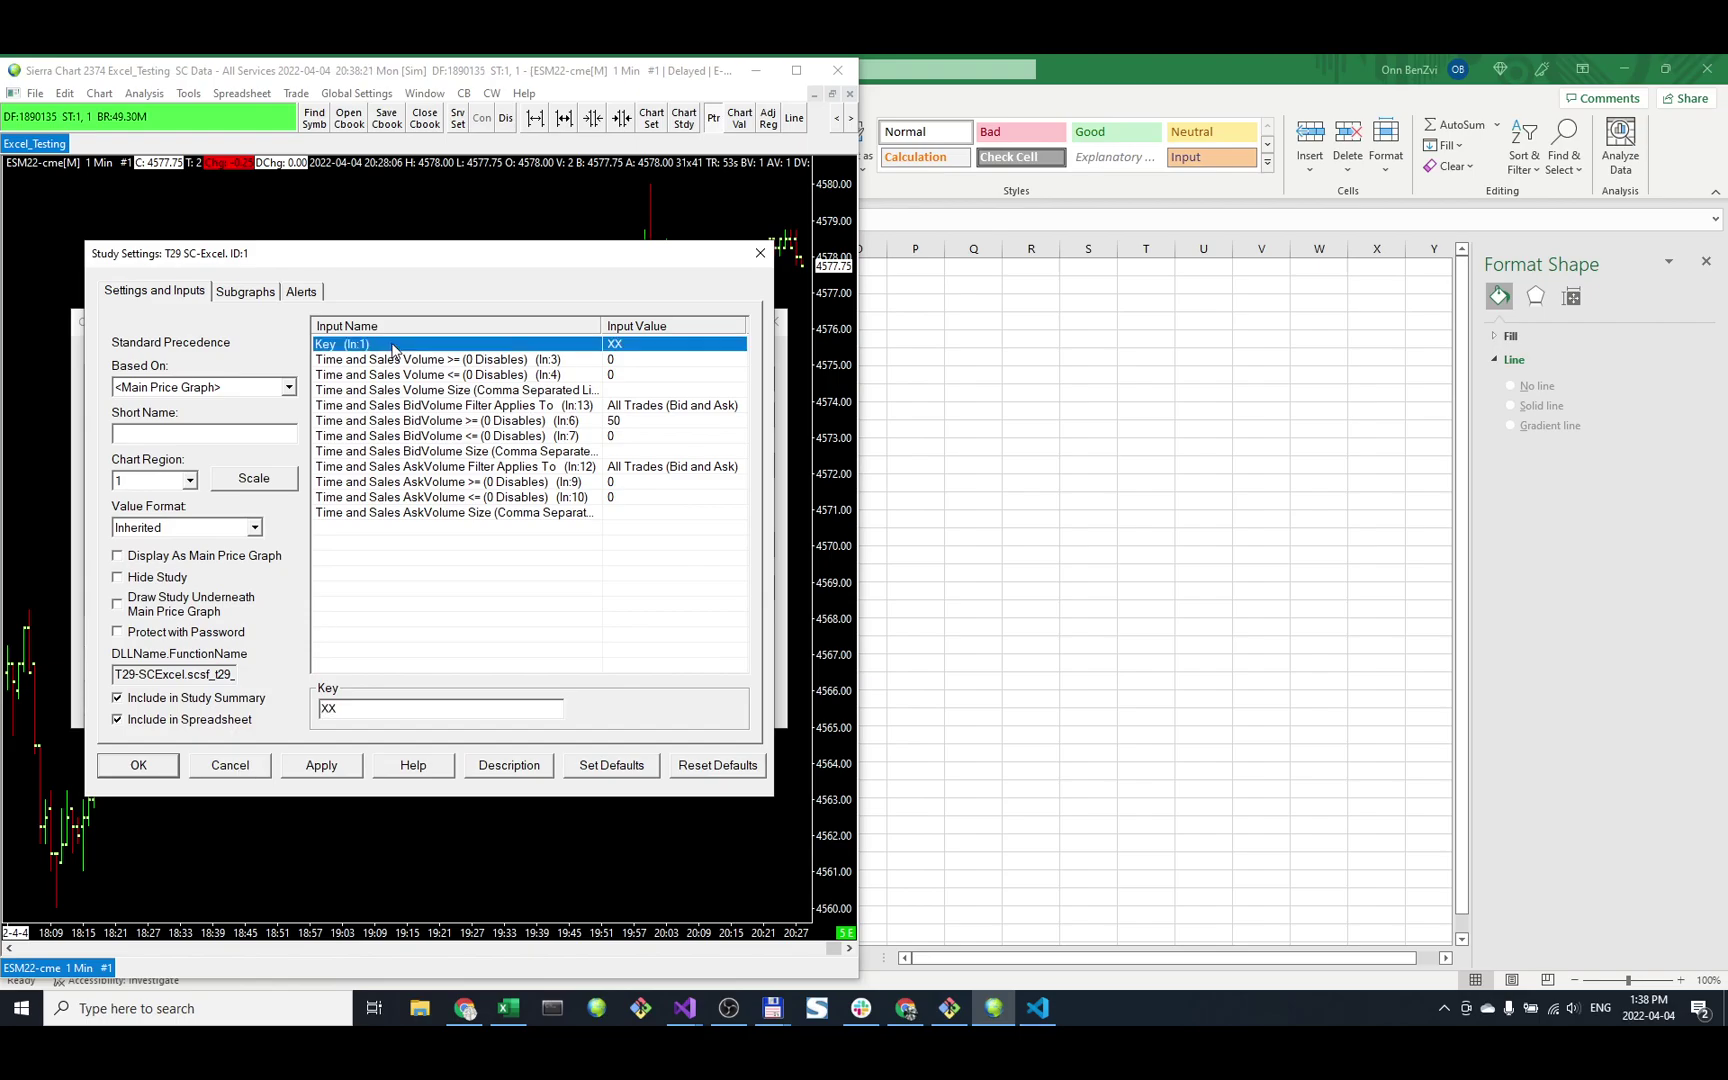
click(250, 767)
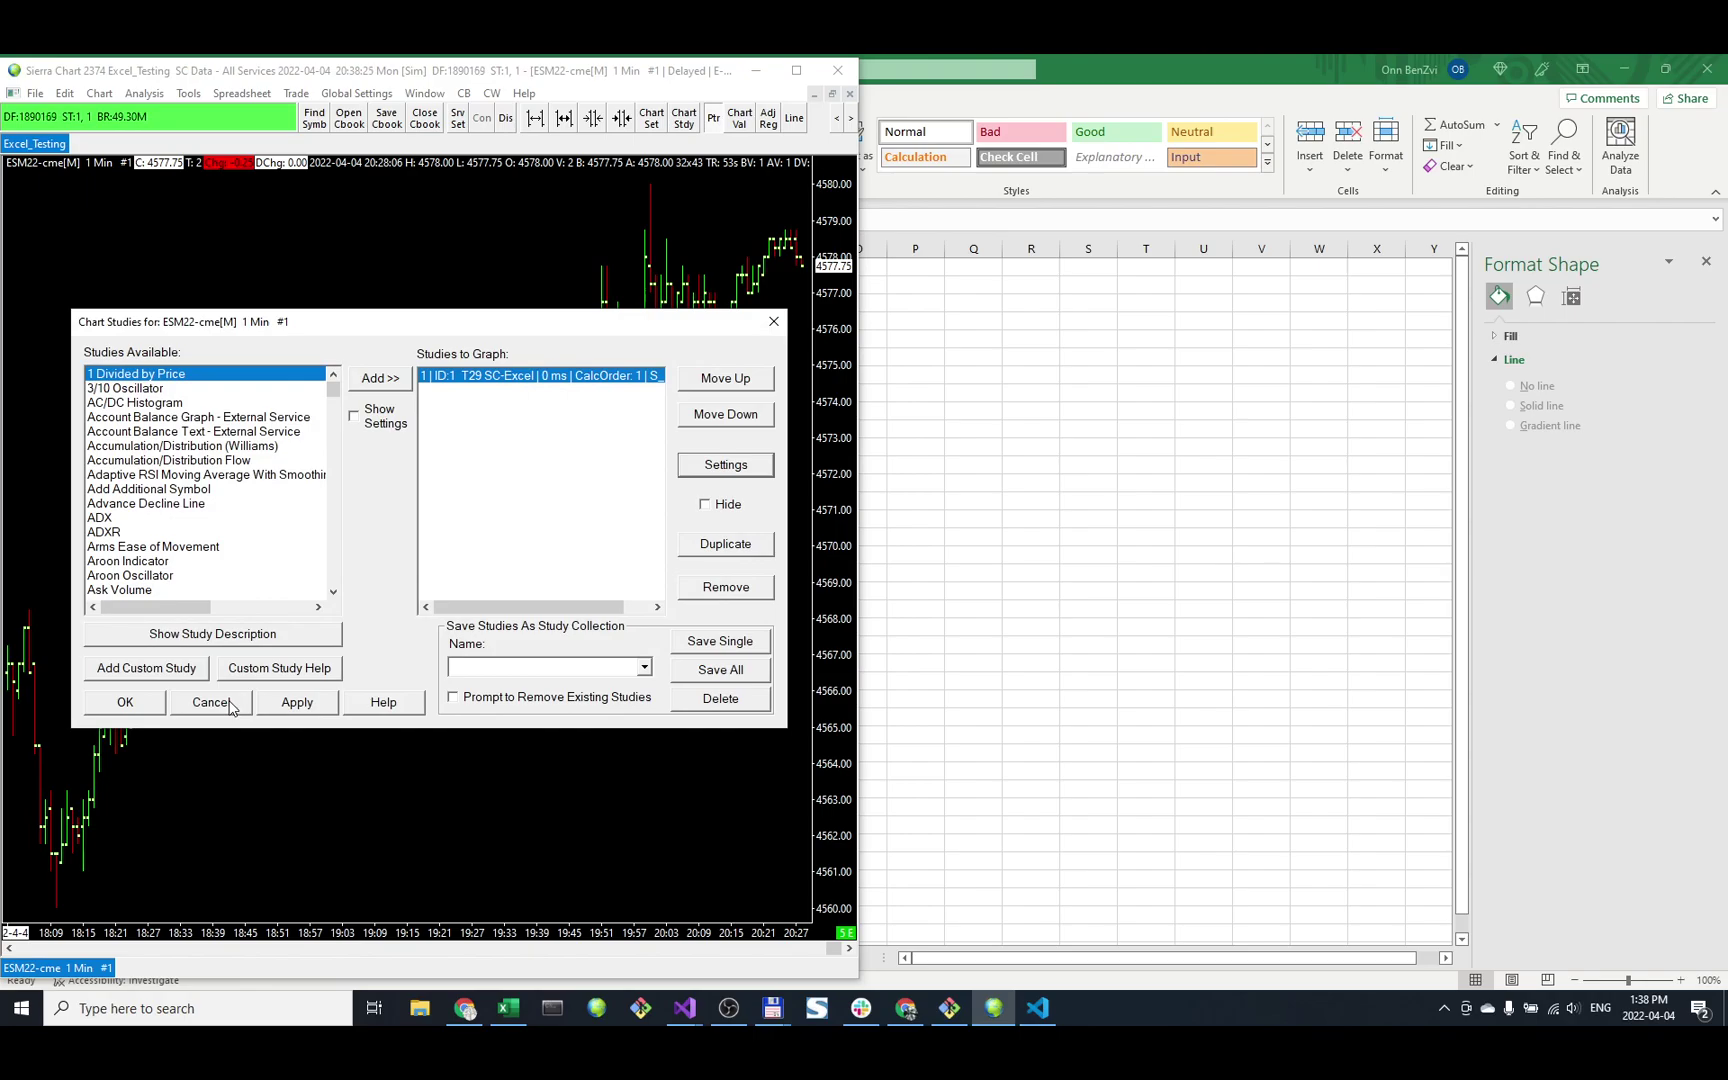
click(230, 703)
Enter =sc.cht.MarketDepth("XX", 10) in cell E4 and remove the stray dot.
key(alt+Tab)
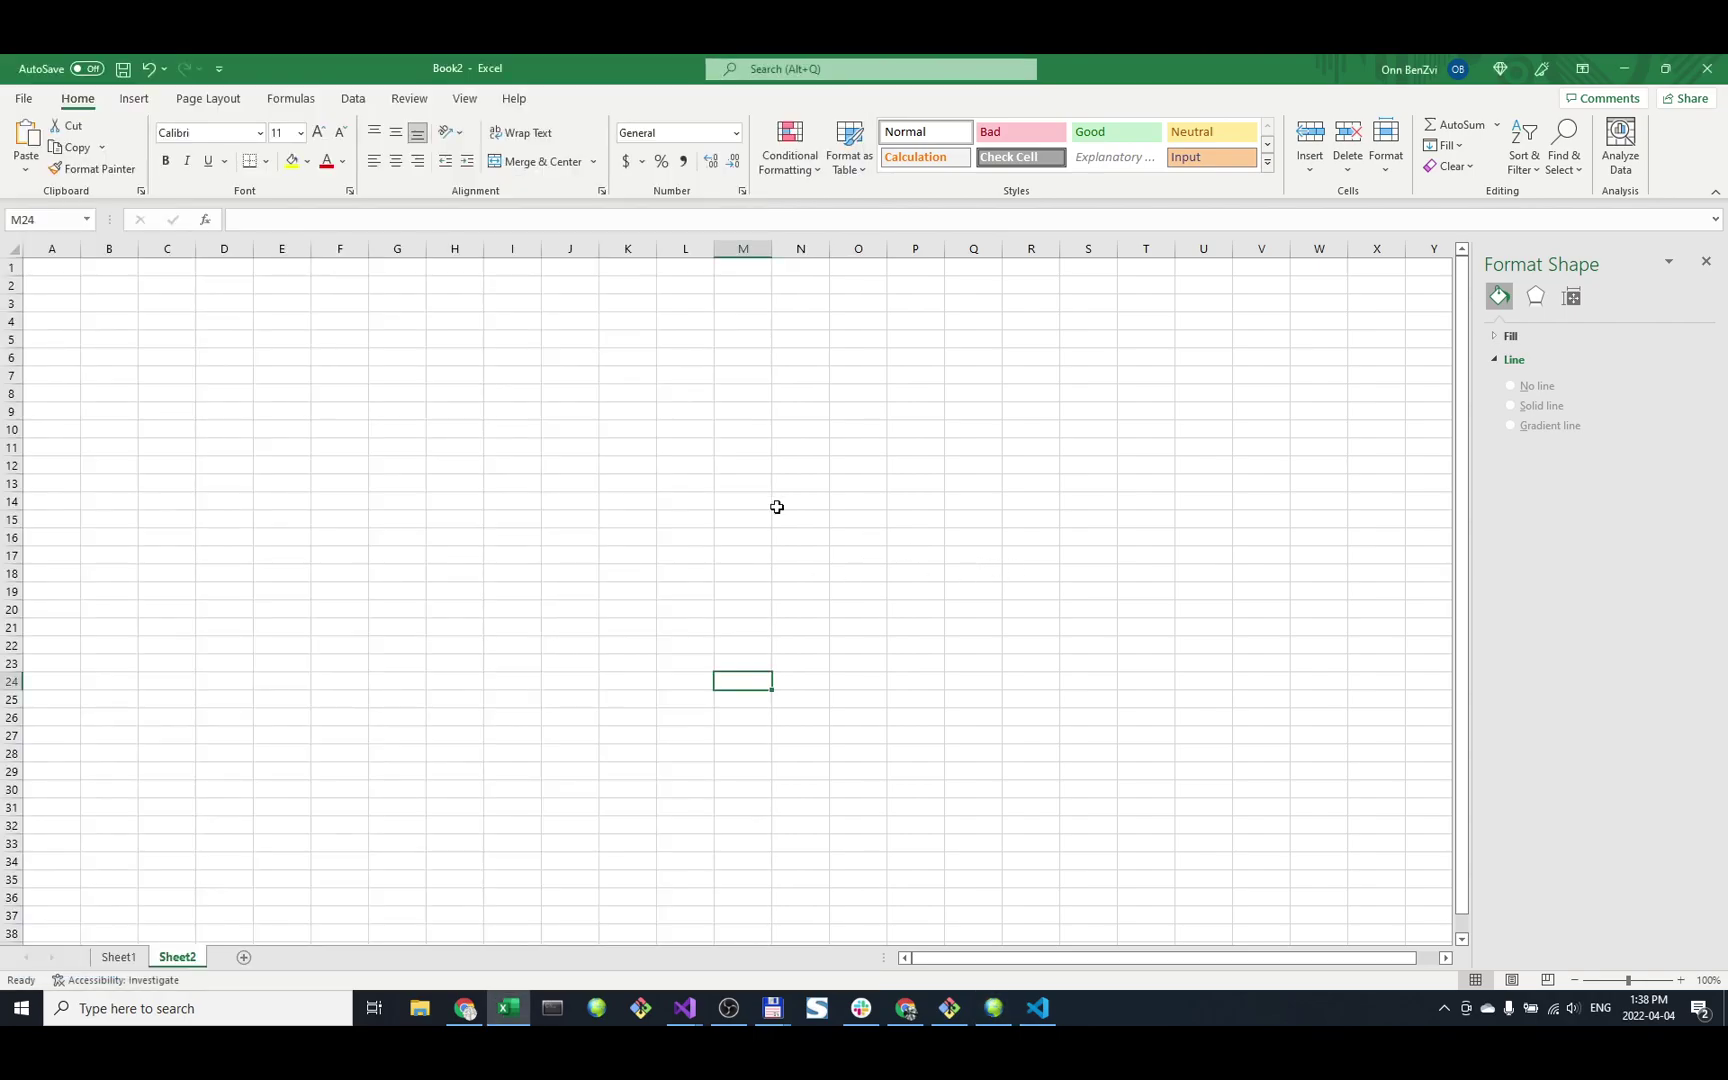
click(292, 321)
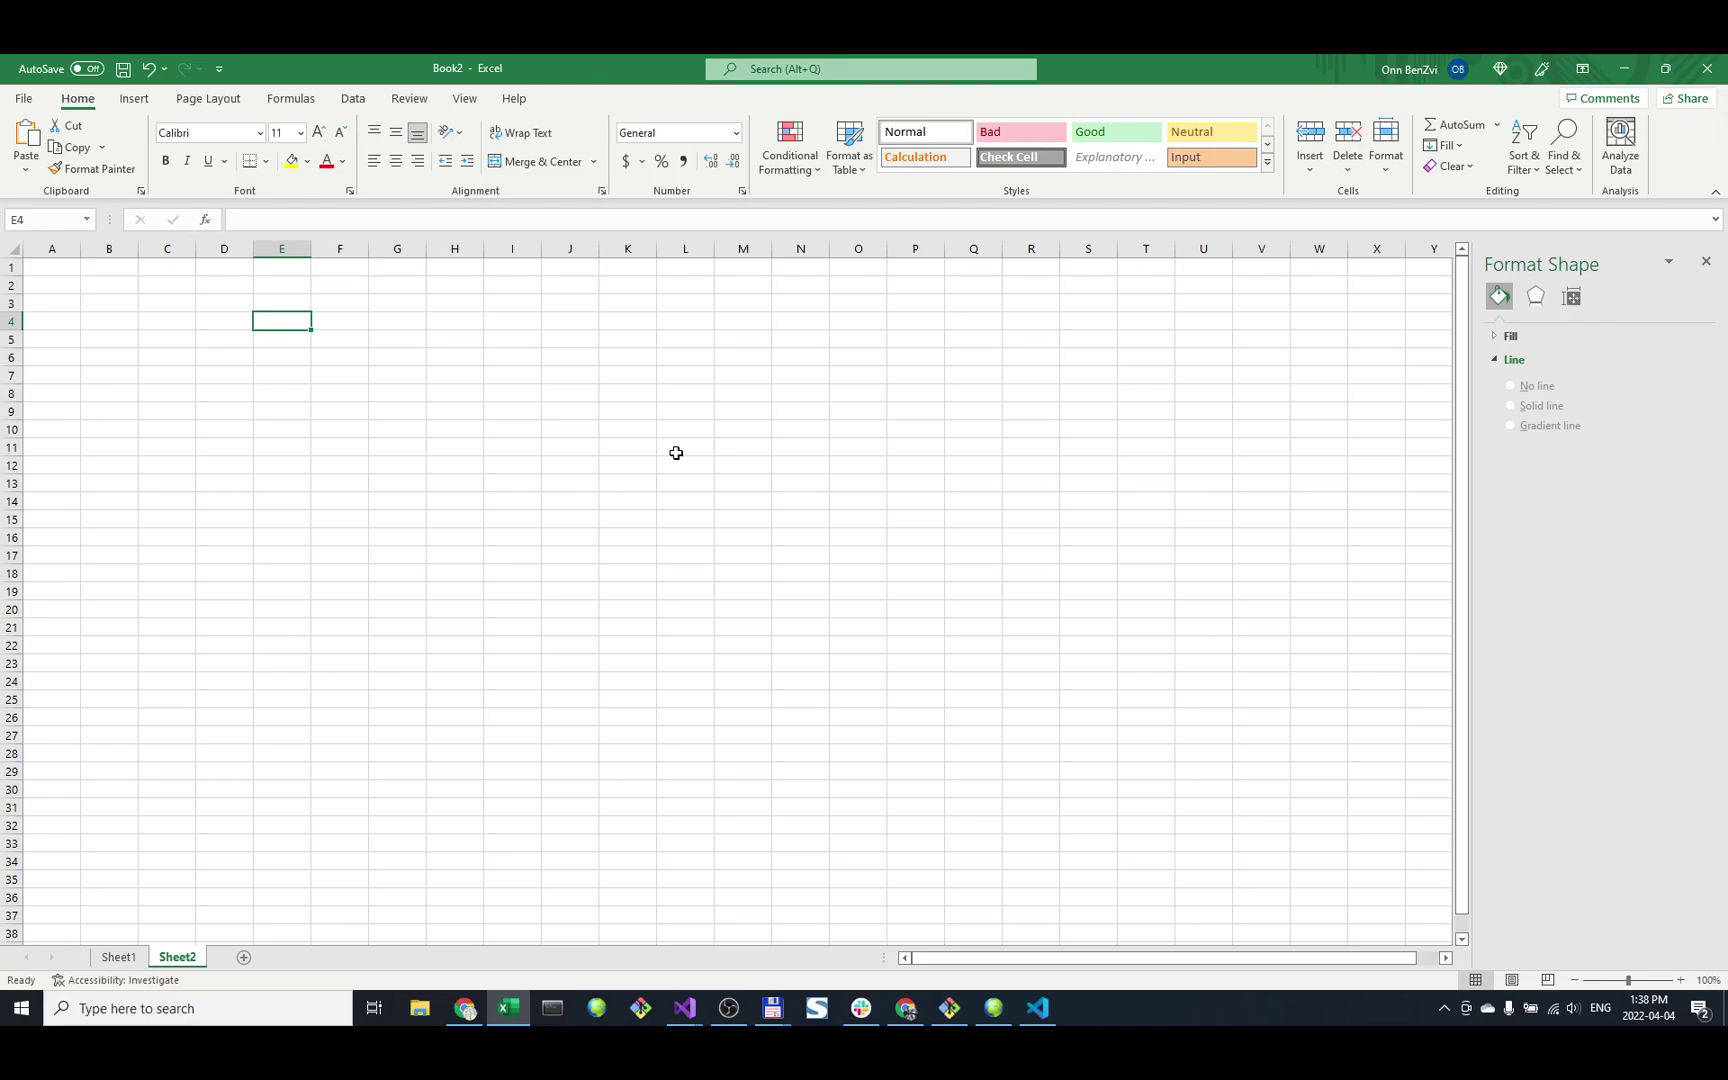
text(=)
text(sc)
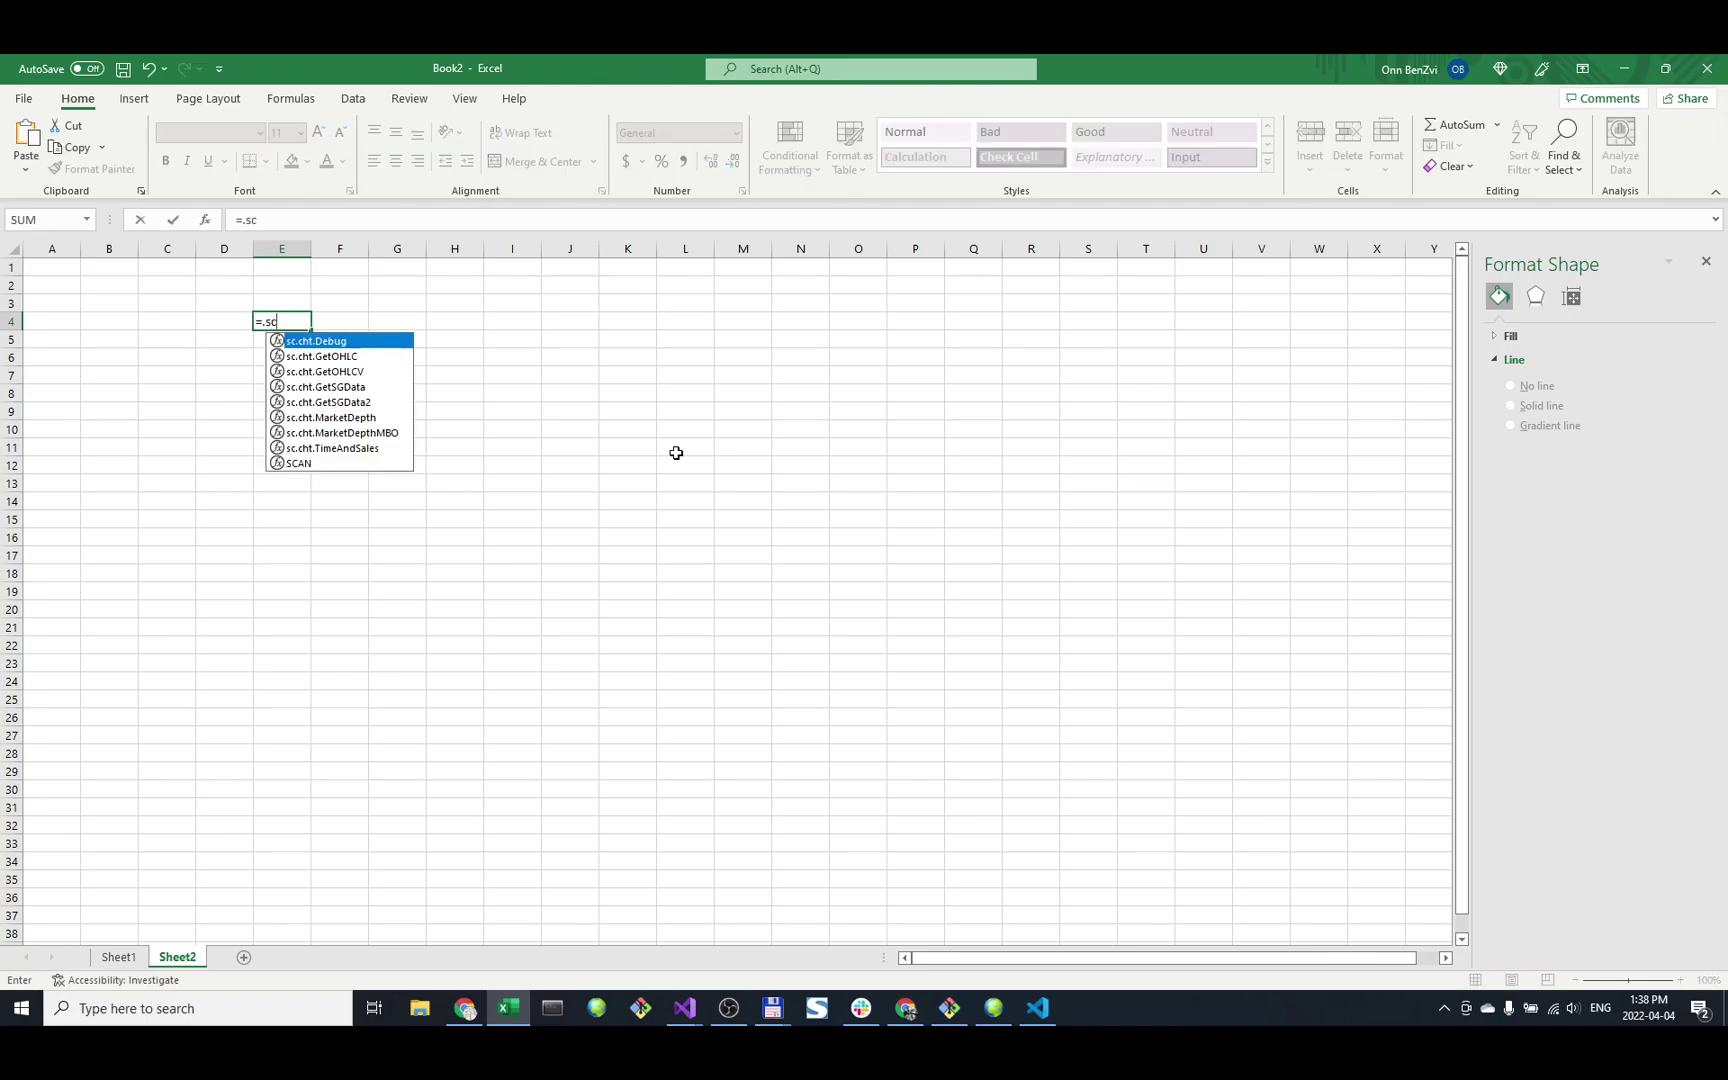
key(Down)
key(Down)
key(Down)
key(Down)
key(Down)
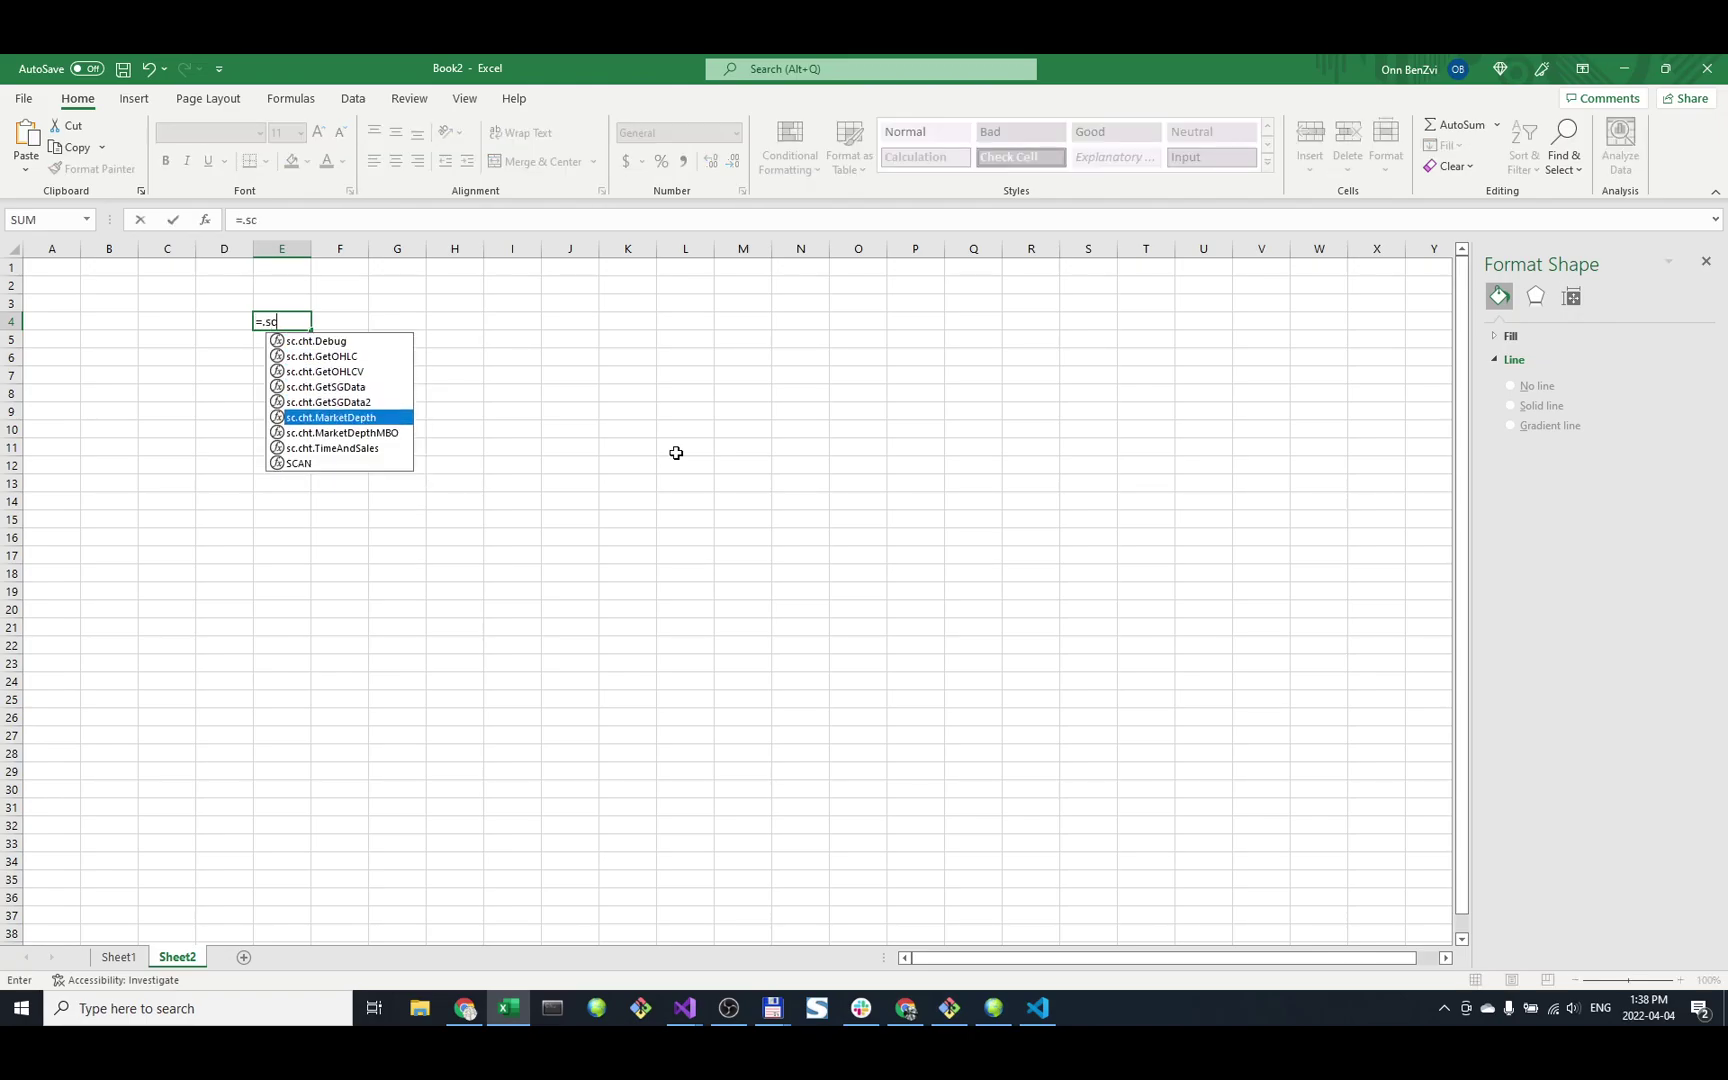
key(Tab)
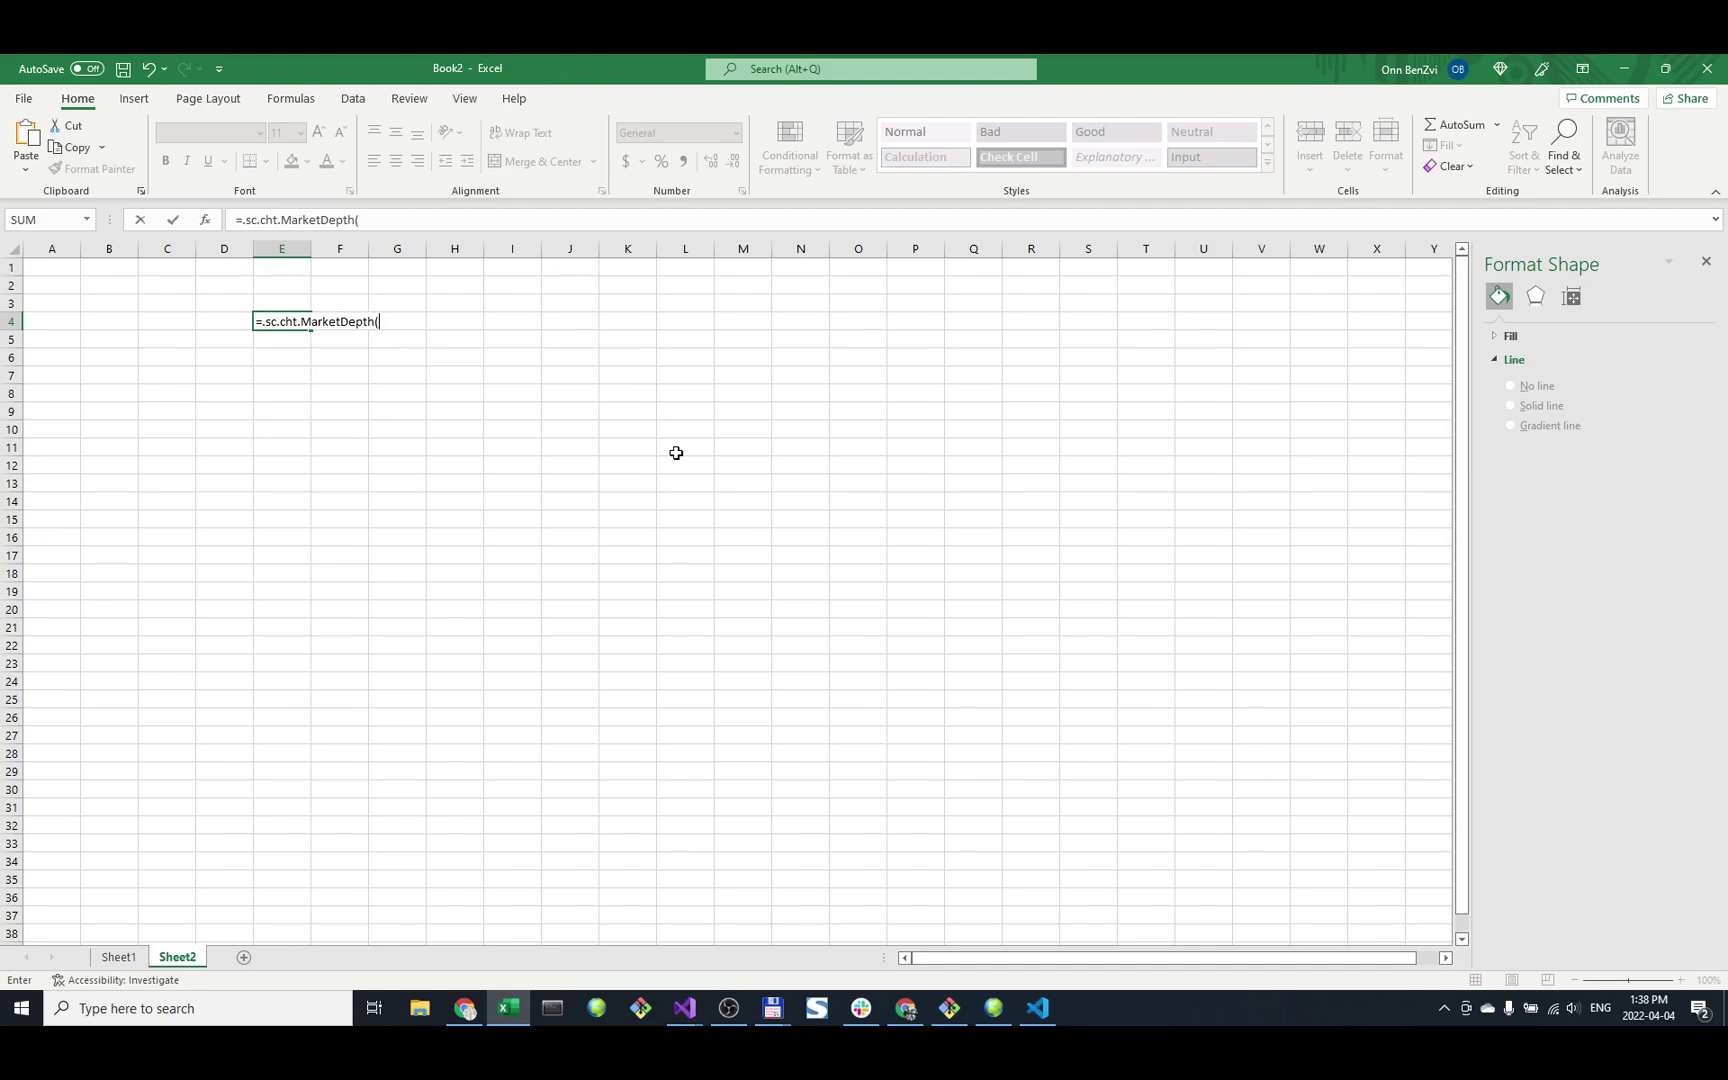
text("XX", 10)
key(Return)
key(Return)
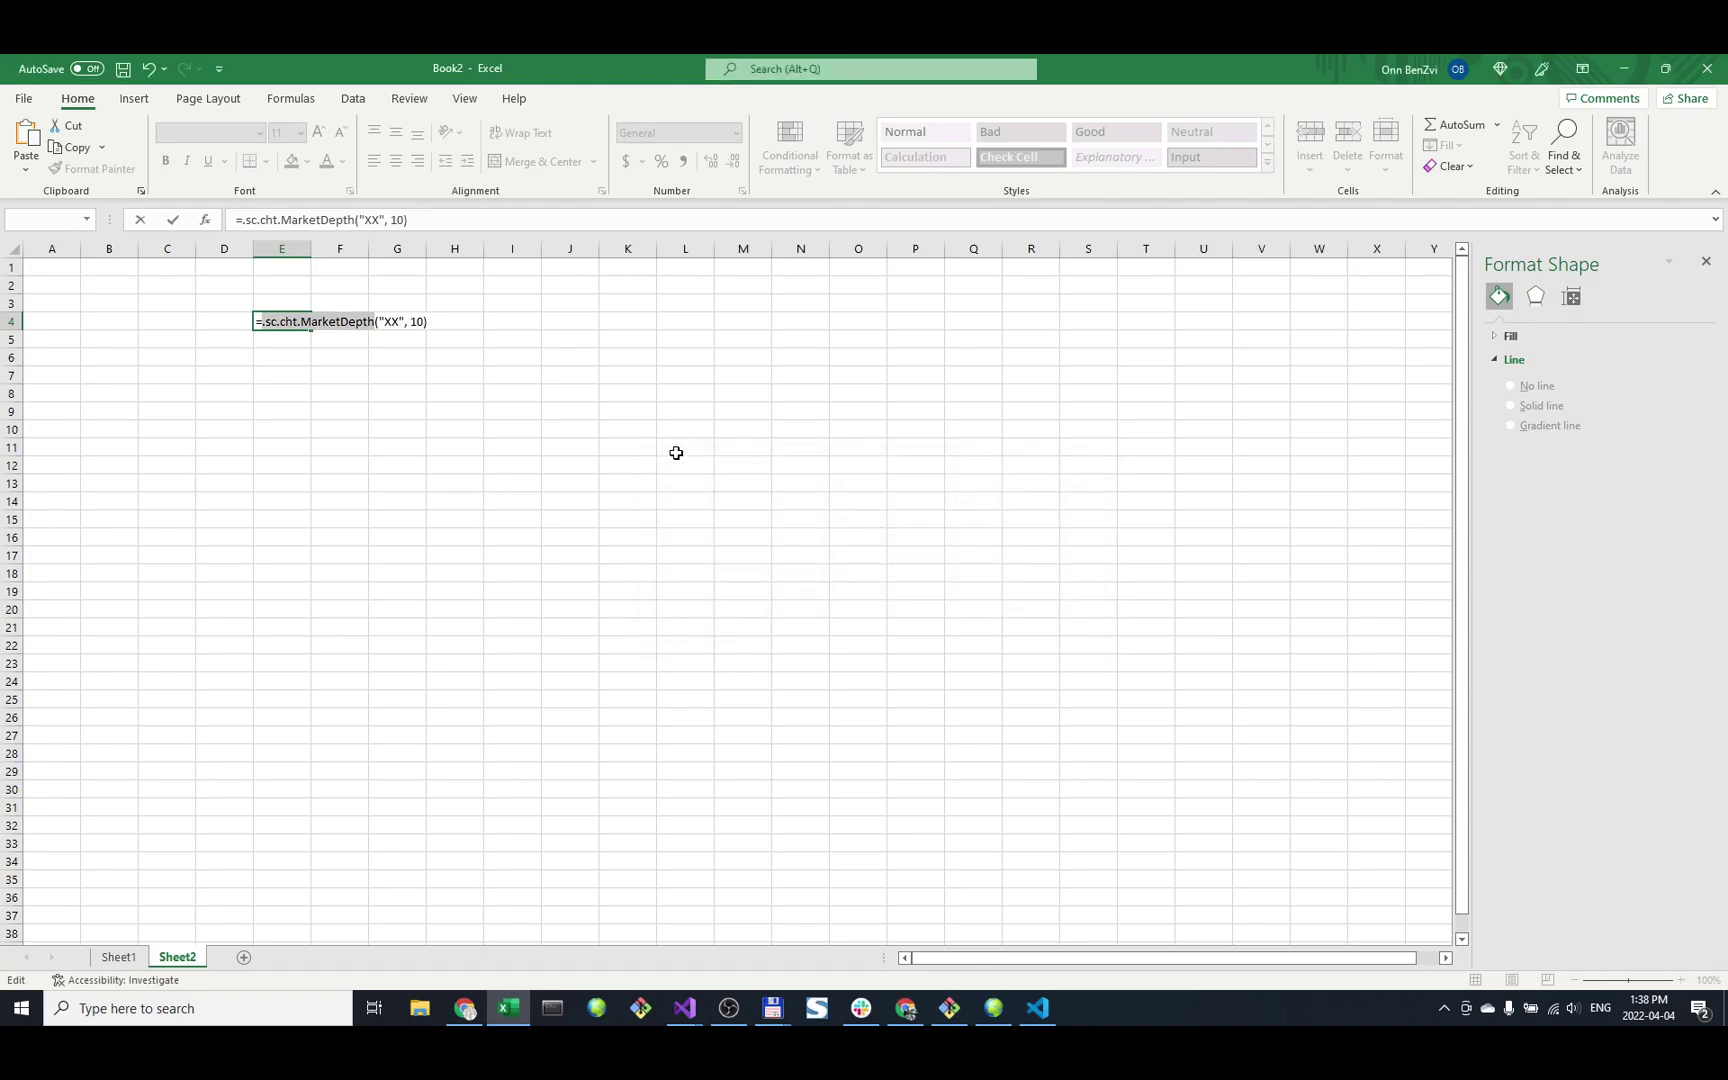
key(Right)
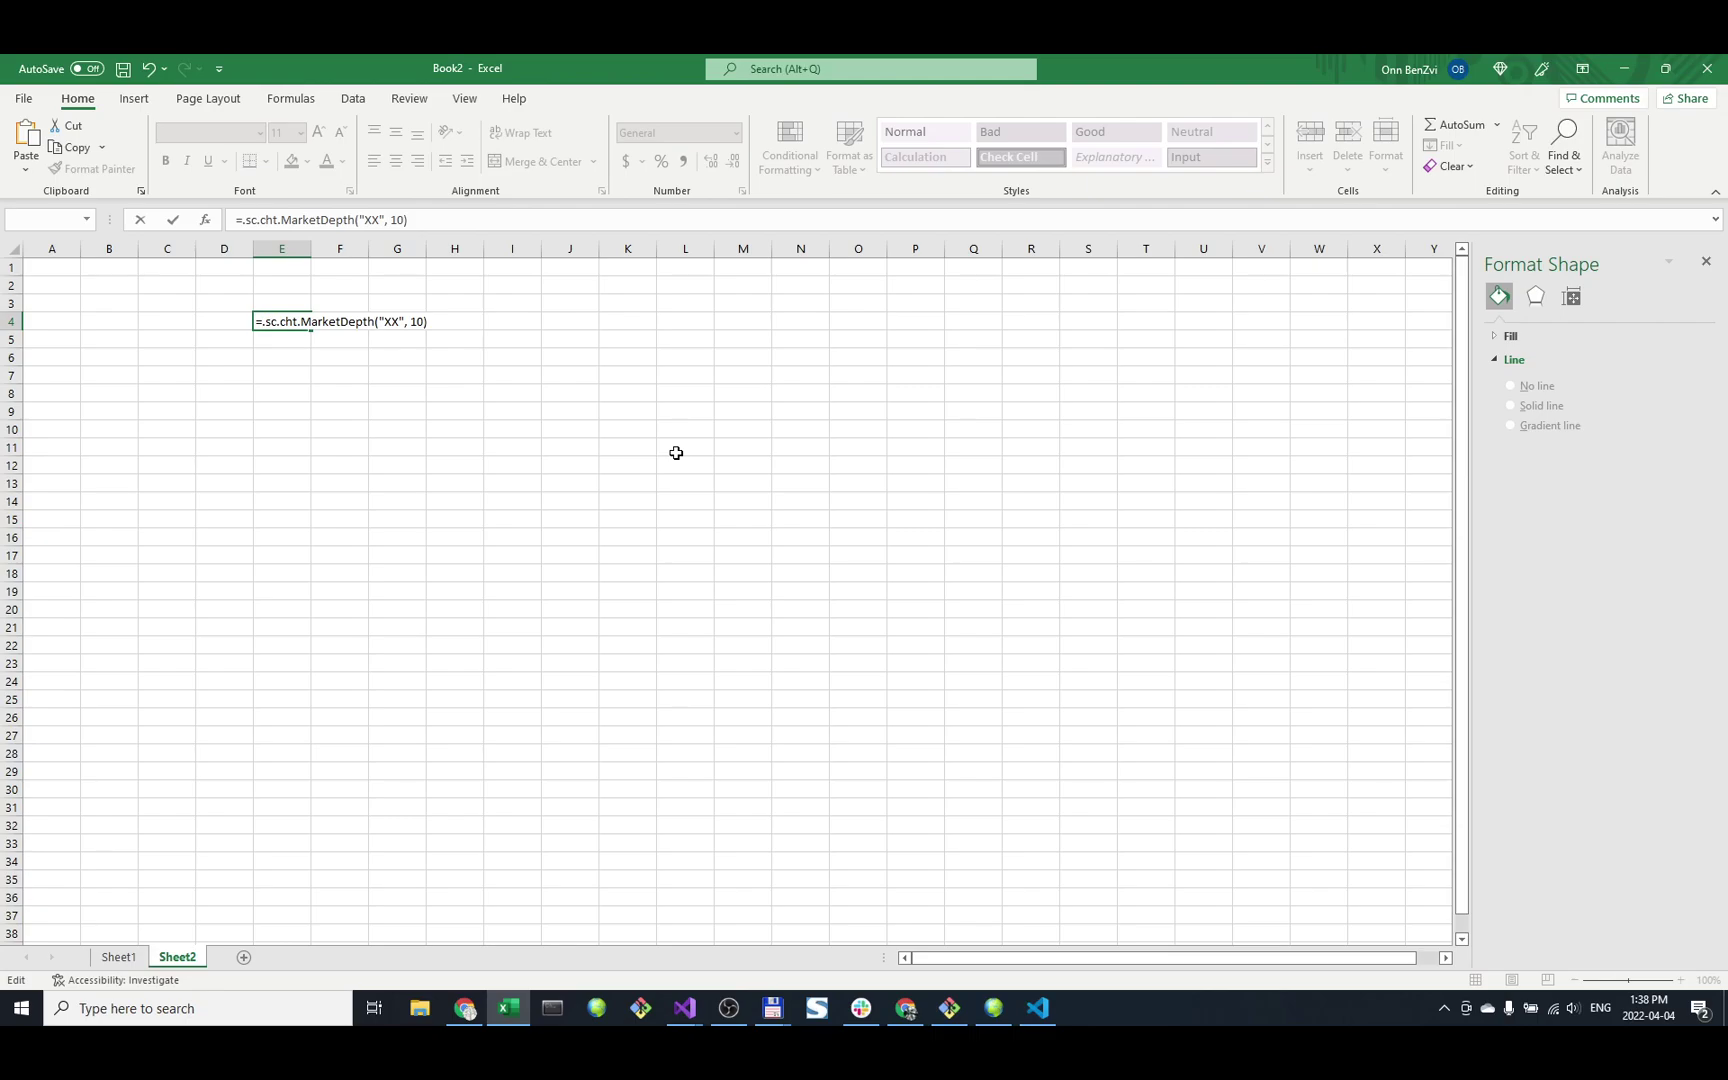
key(BackSpace)
Commit the depth formula to spill the table, then select ask volumes H4:H13 to view their sum.
key(Return)
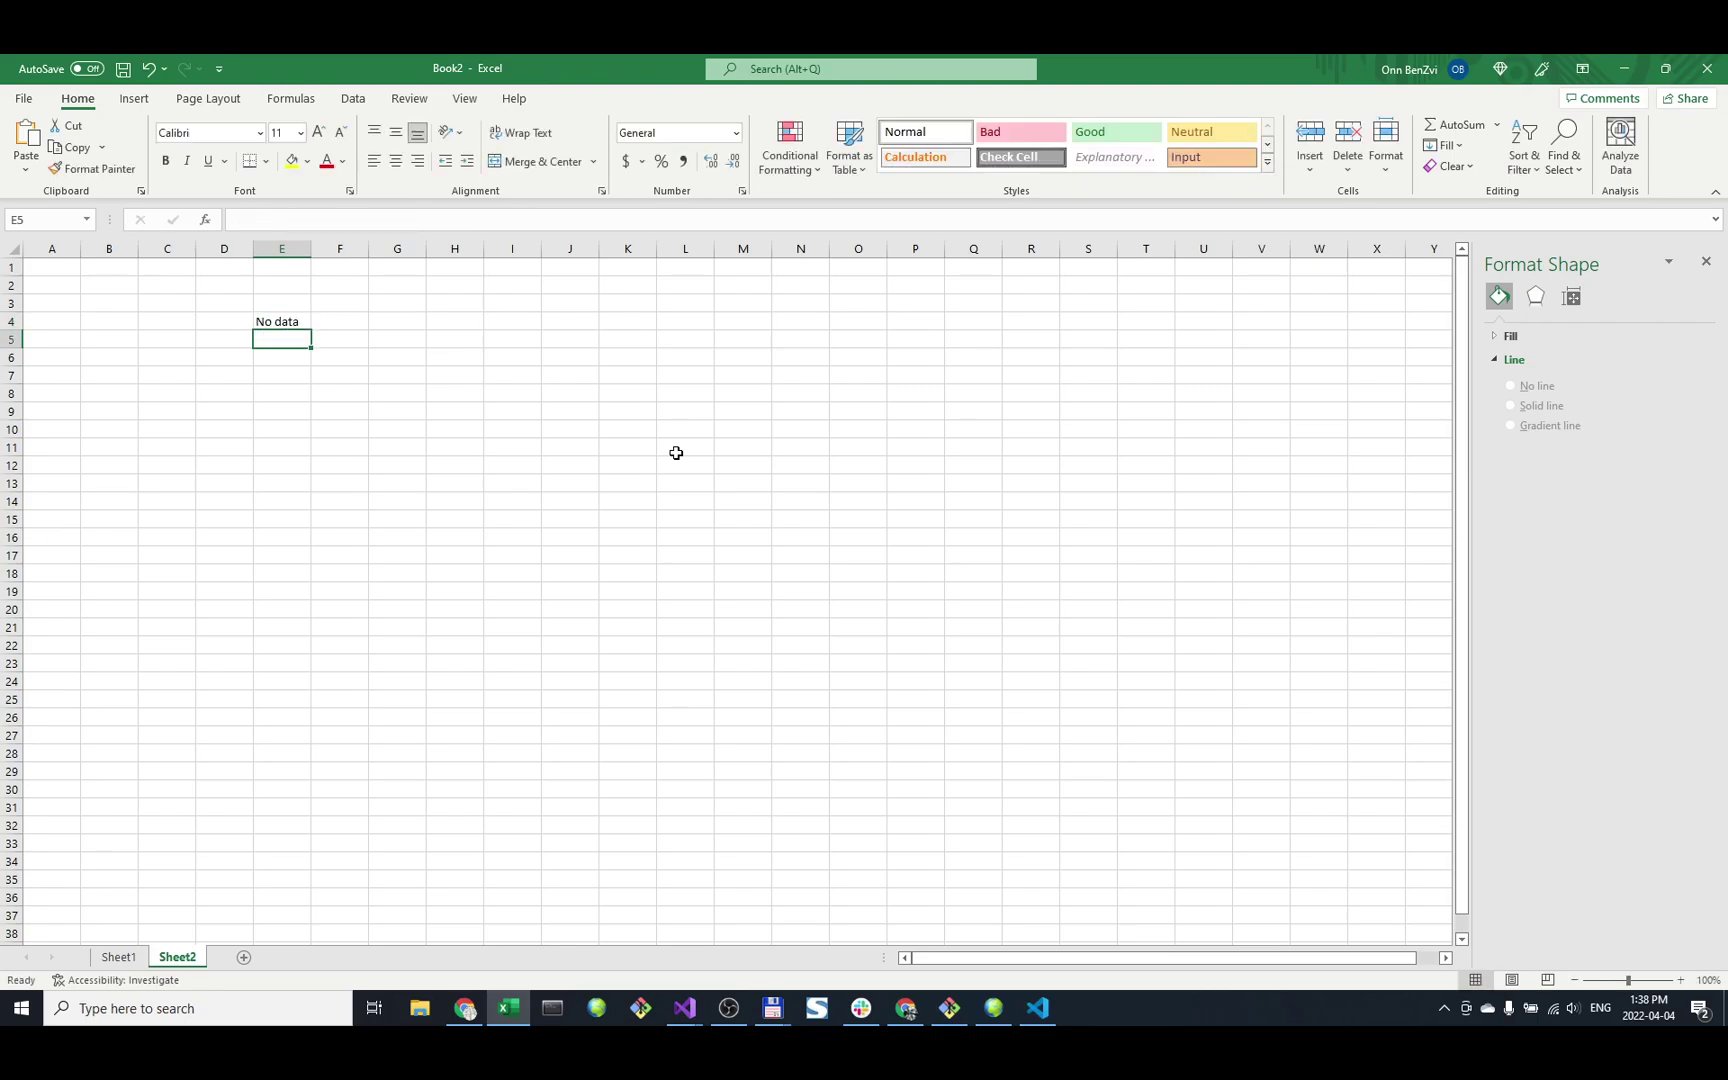
key(Up)
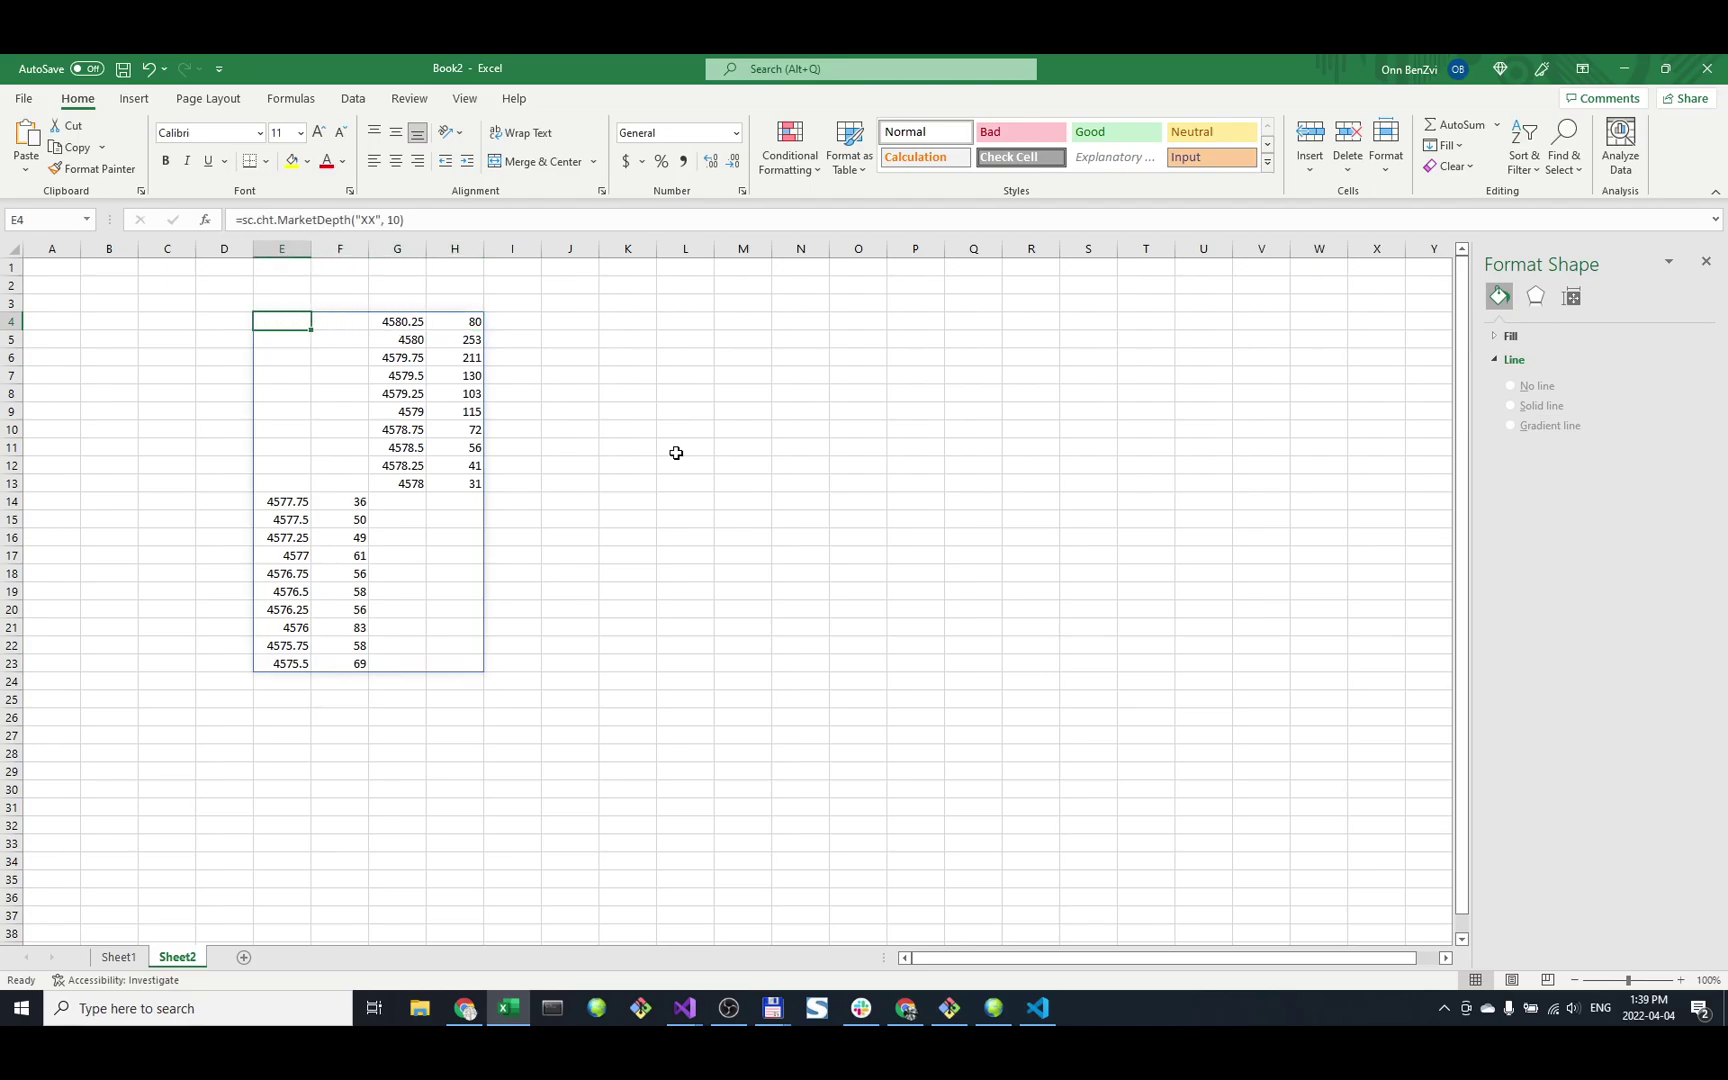
key(Right)
key(Right)
key(Right)
key(Down)
key(Down)
key(Down)
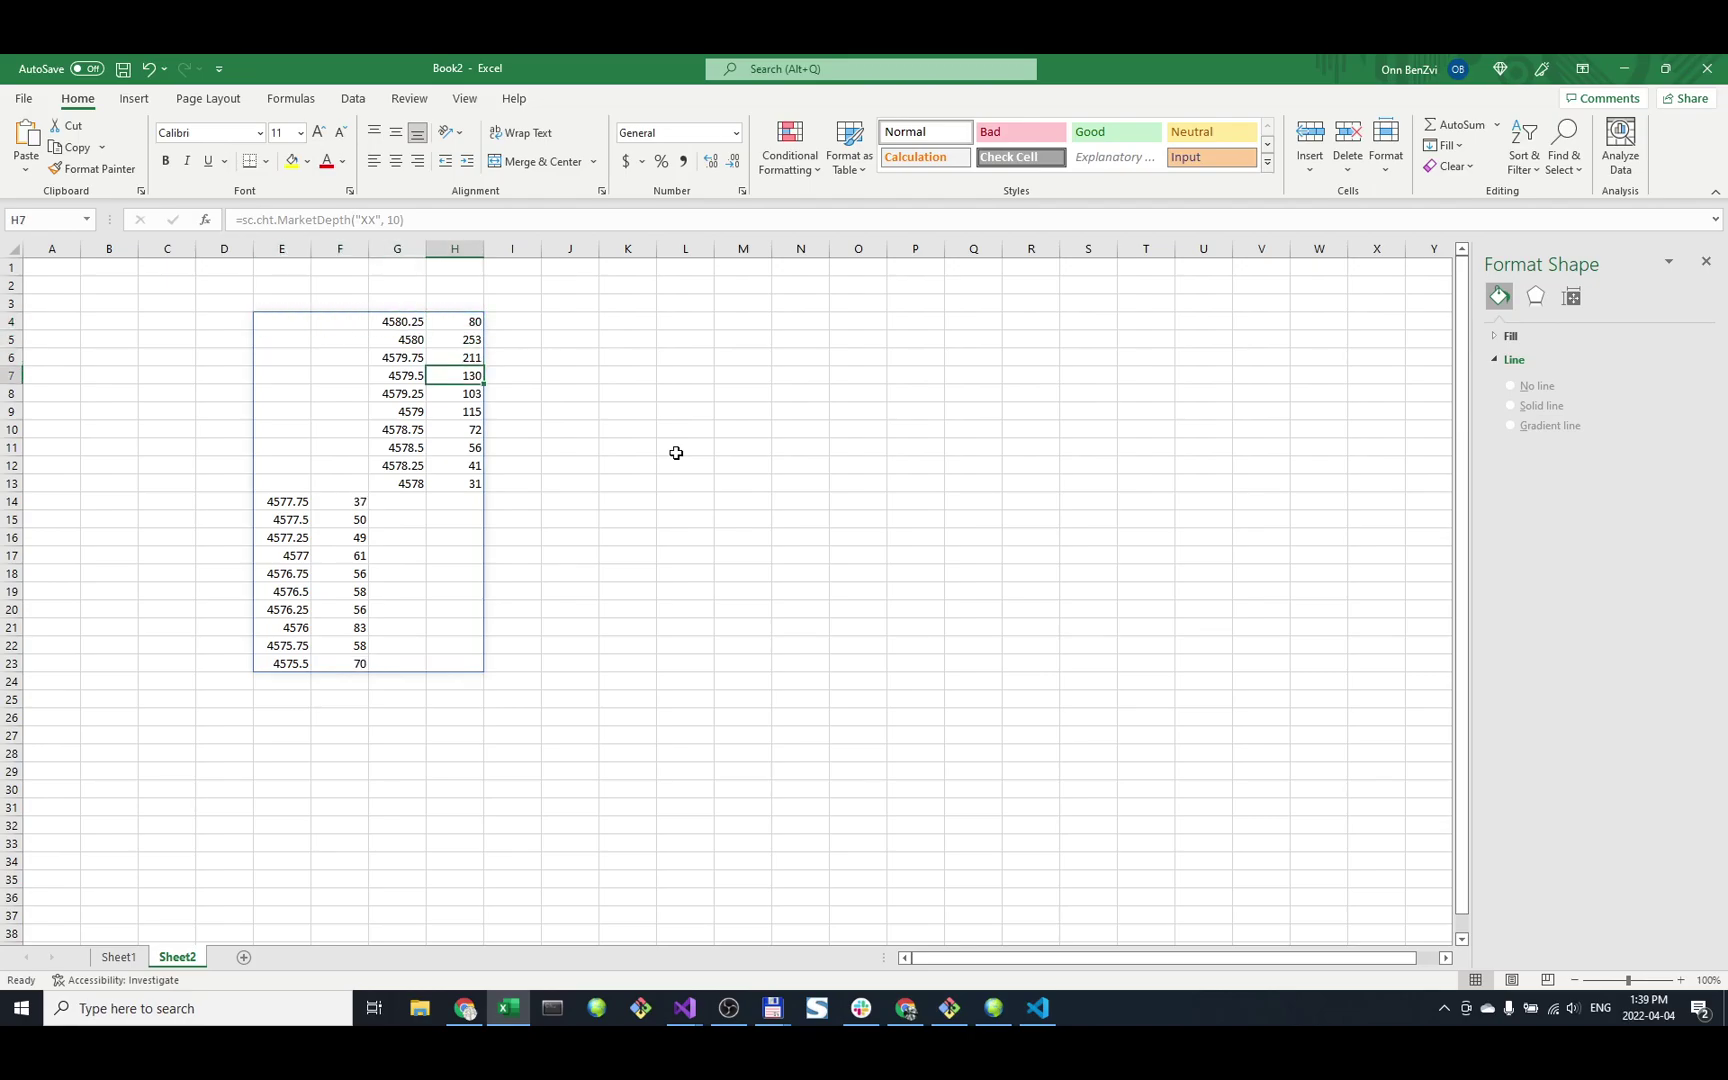
key(Down)
key(Down)
key(Down)
key(Down)
key(Down)
key(Down)
key(Right)
key(Up)
key(Up)
key(Up)
key(Up)
key(Up)
key(Up)
key(Up)
key(Up)
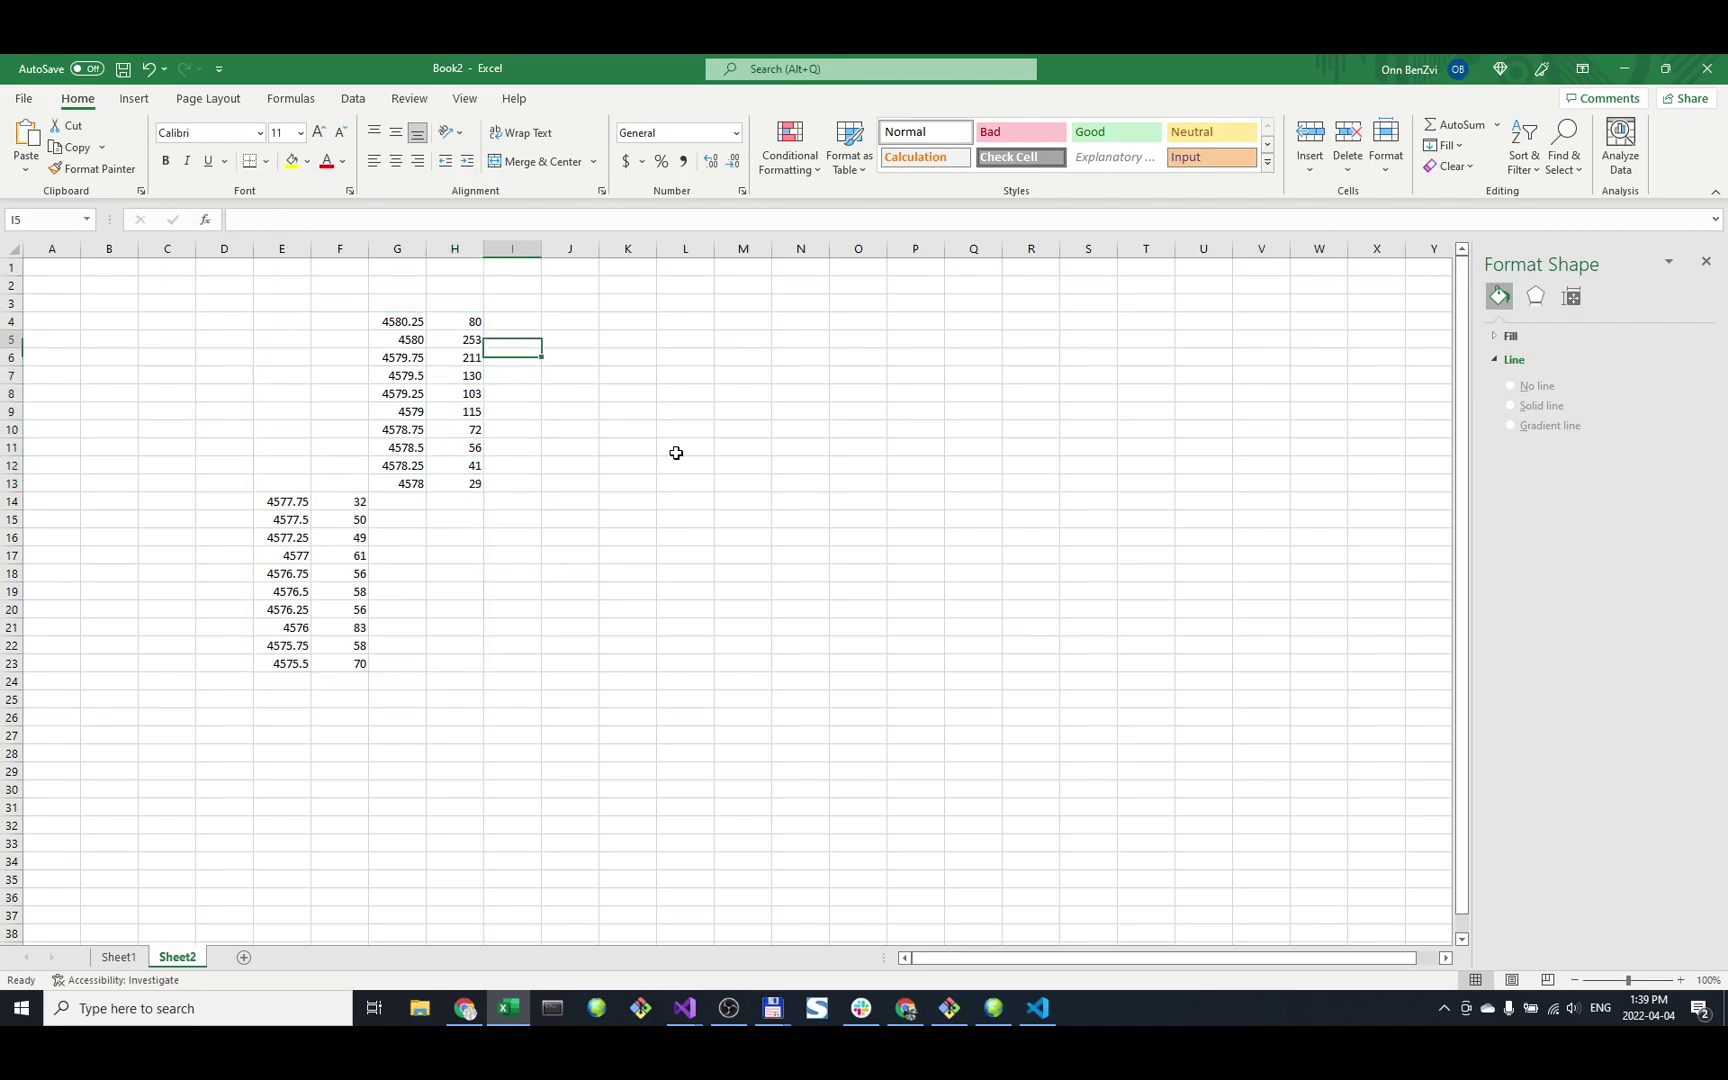
key(Up)
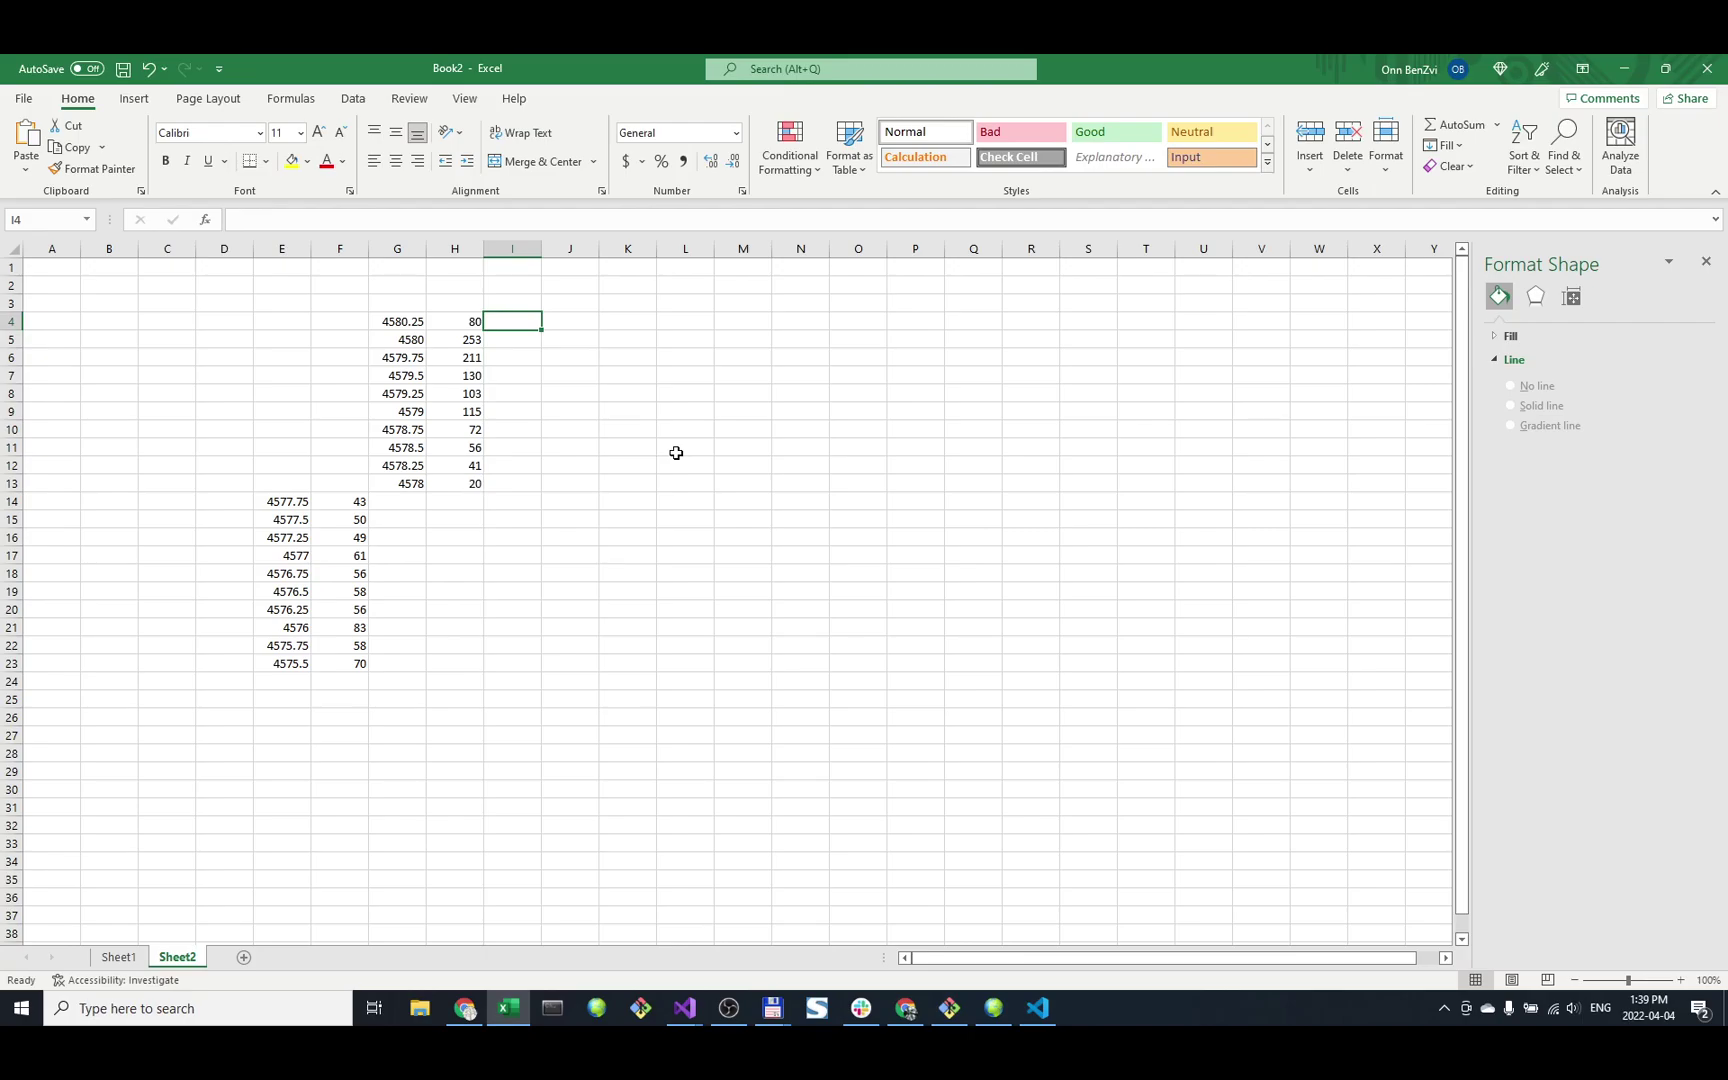
key(Left)
key(Down)
key(Down)
key(Down)
key(Down)
key(Down)
key(Down)
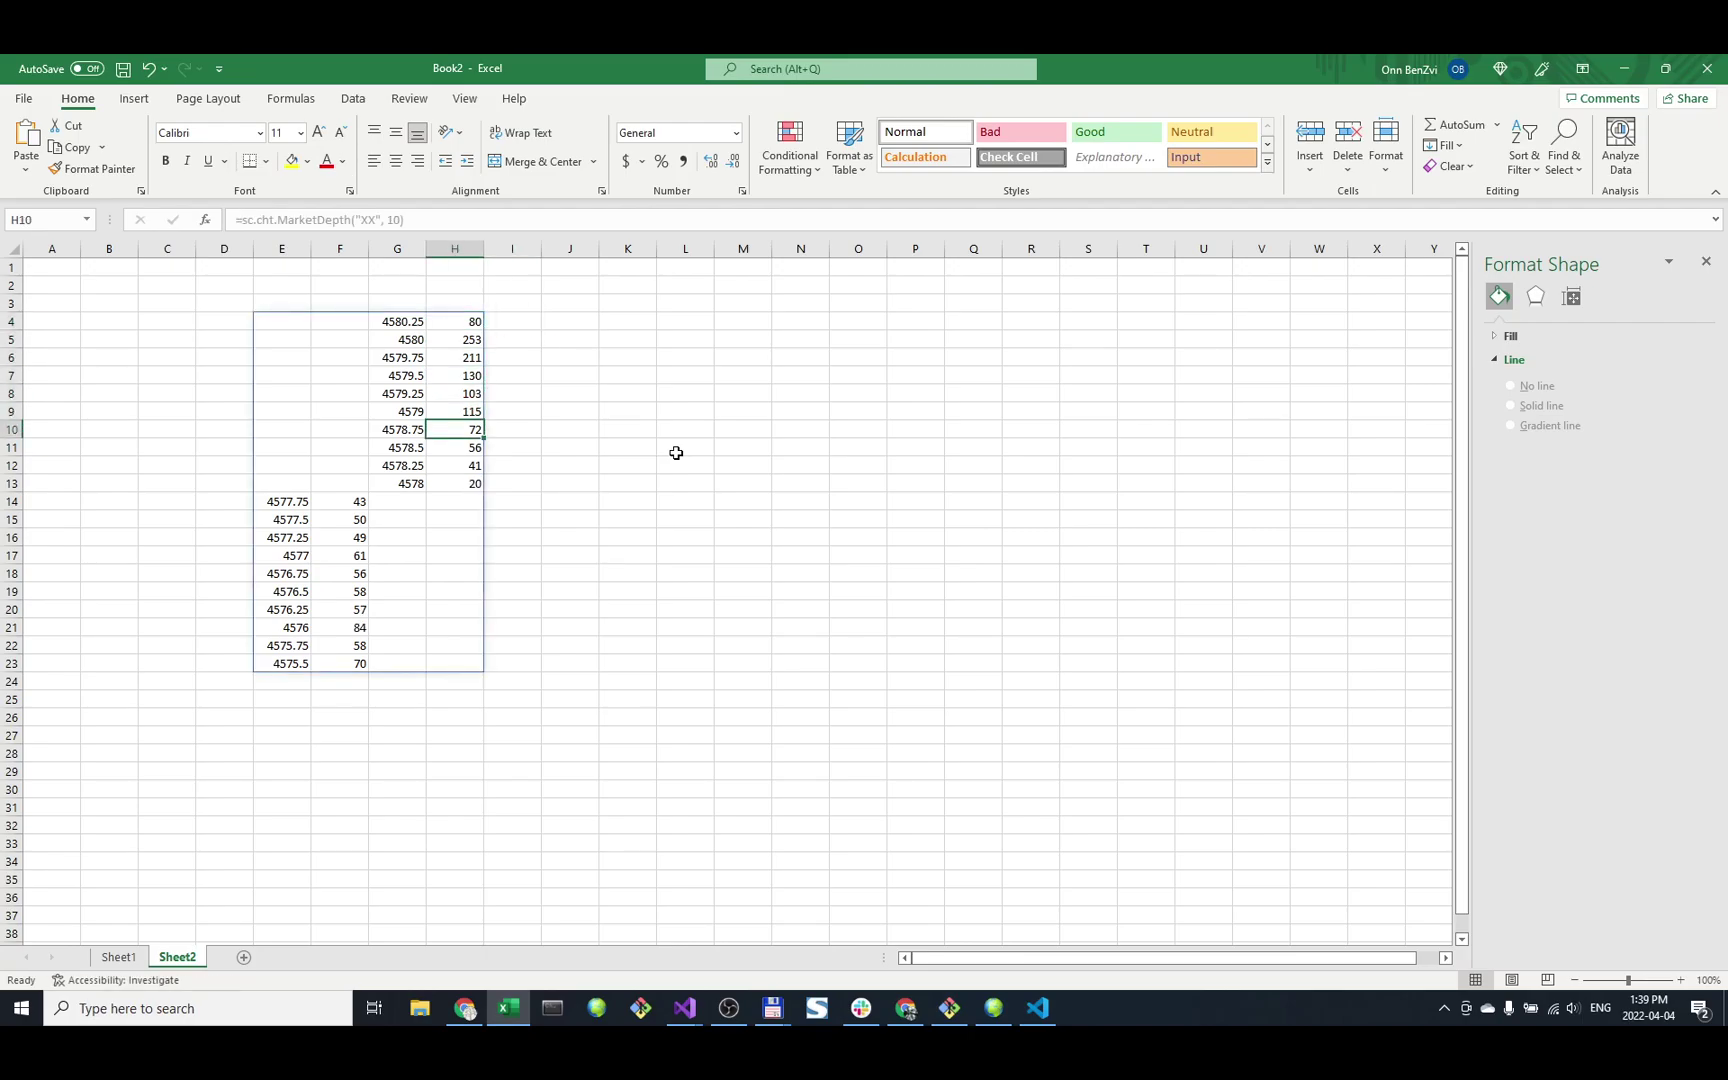
key(Down)
key(Down)
key(Down)
key(shift+Up)
key(shift+Up)
key(shift+Up)
key(shift+Up)
key(shift+Up)
key(shift+Up)
key(shift+Up)
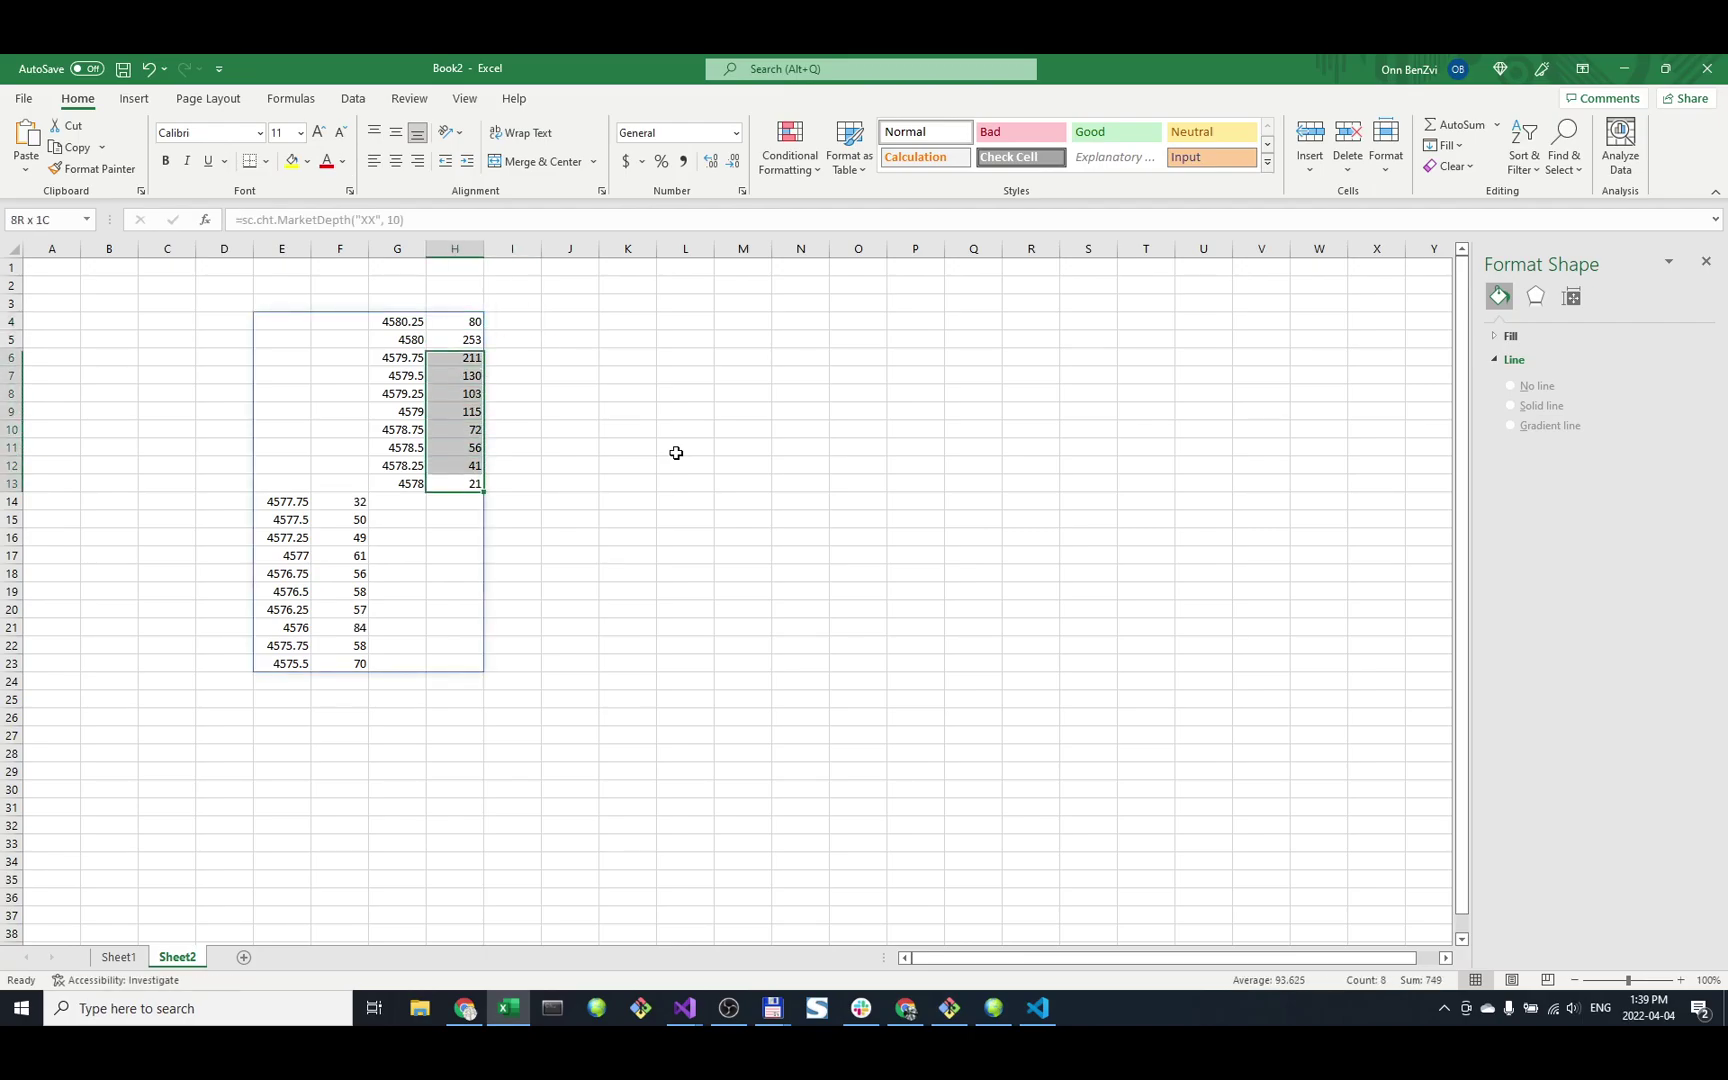
key(shift+Up)
key(shift+Up)
Select bid volumes F14:F23 to view their sum, then move to empty cell I4.
key(Left)
key(Left)
key(Left)
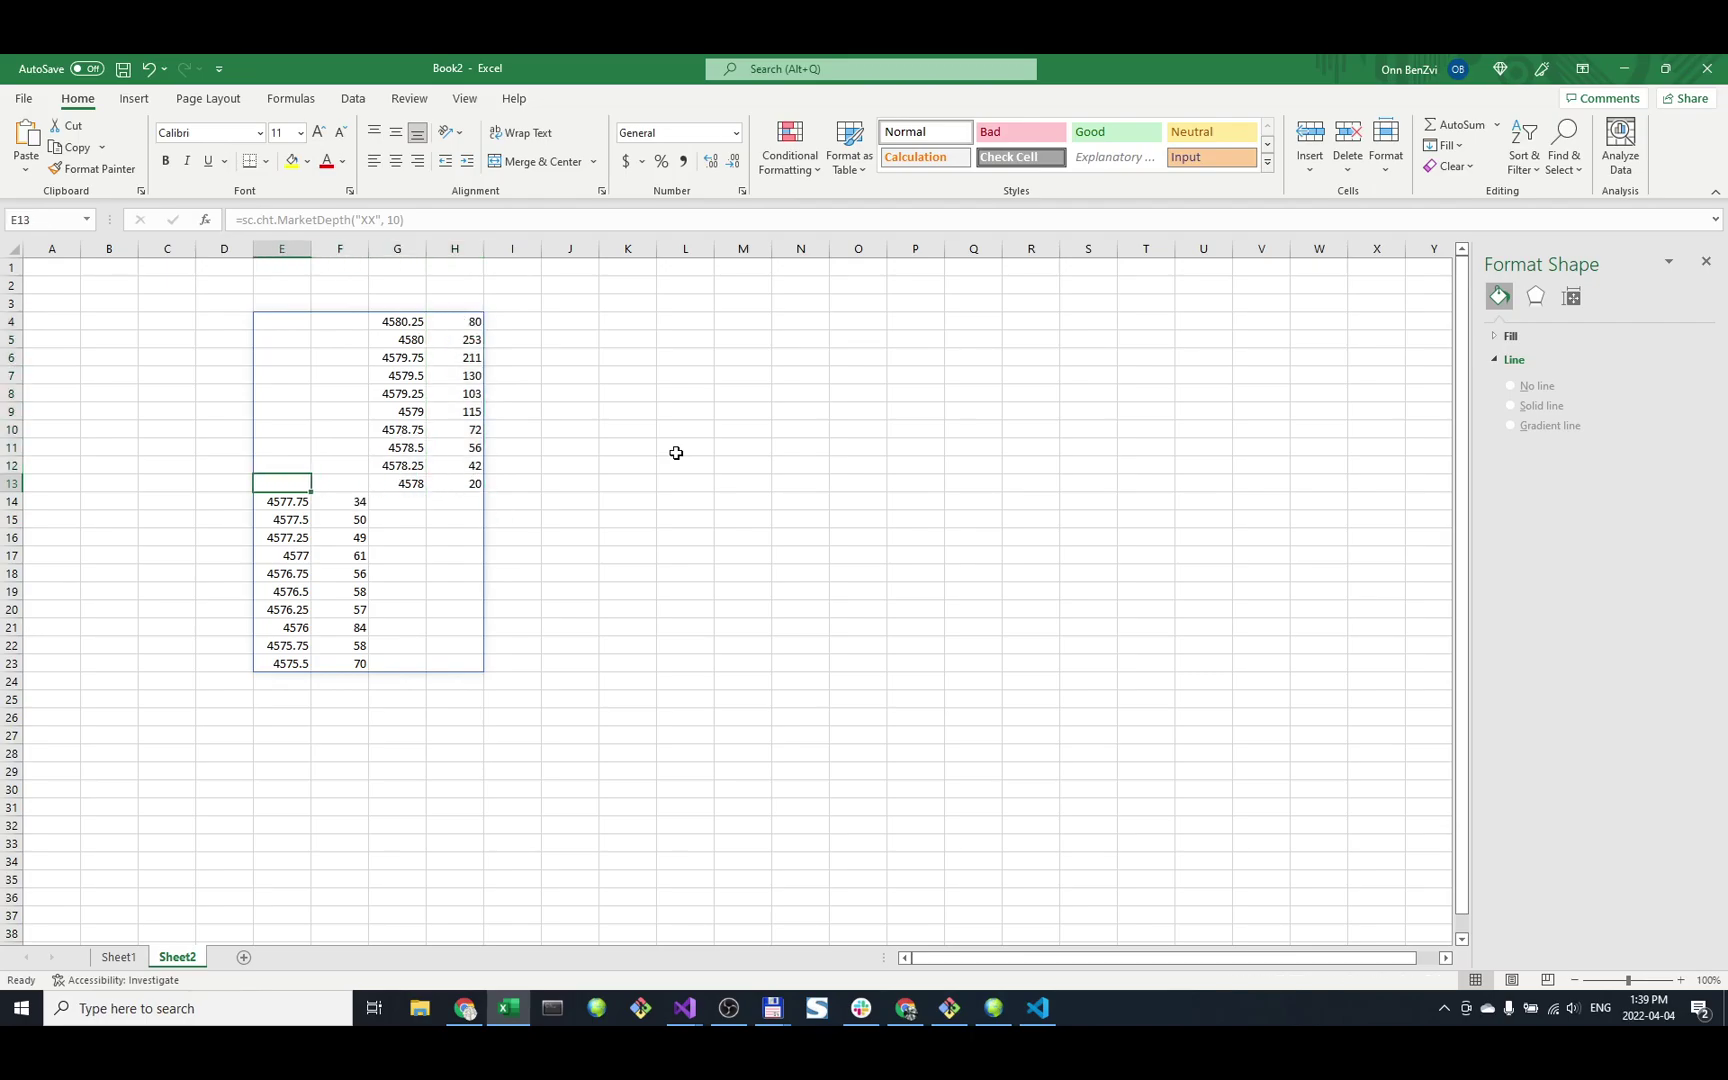
key(Down)
key(shift+Down)
key(shift+Down)
key(shift+Down)
key(Up)
key(Up)
key(Down)
key(Down)
key(Right)
key(shift+Down)
key(shift+Down)
key(shift+Down)
key(shift+Down)
key(shift+Down)
key(shift+Down)
key(shift+Down)
key(shift+Down)
key(shift+Down)
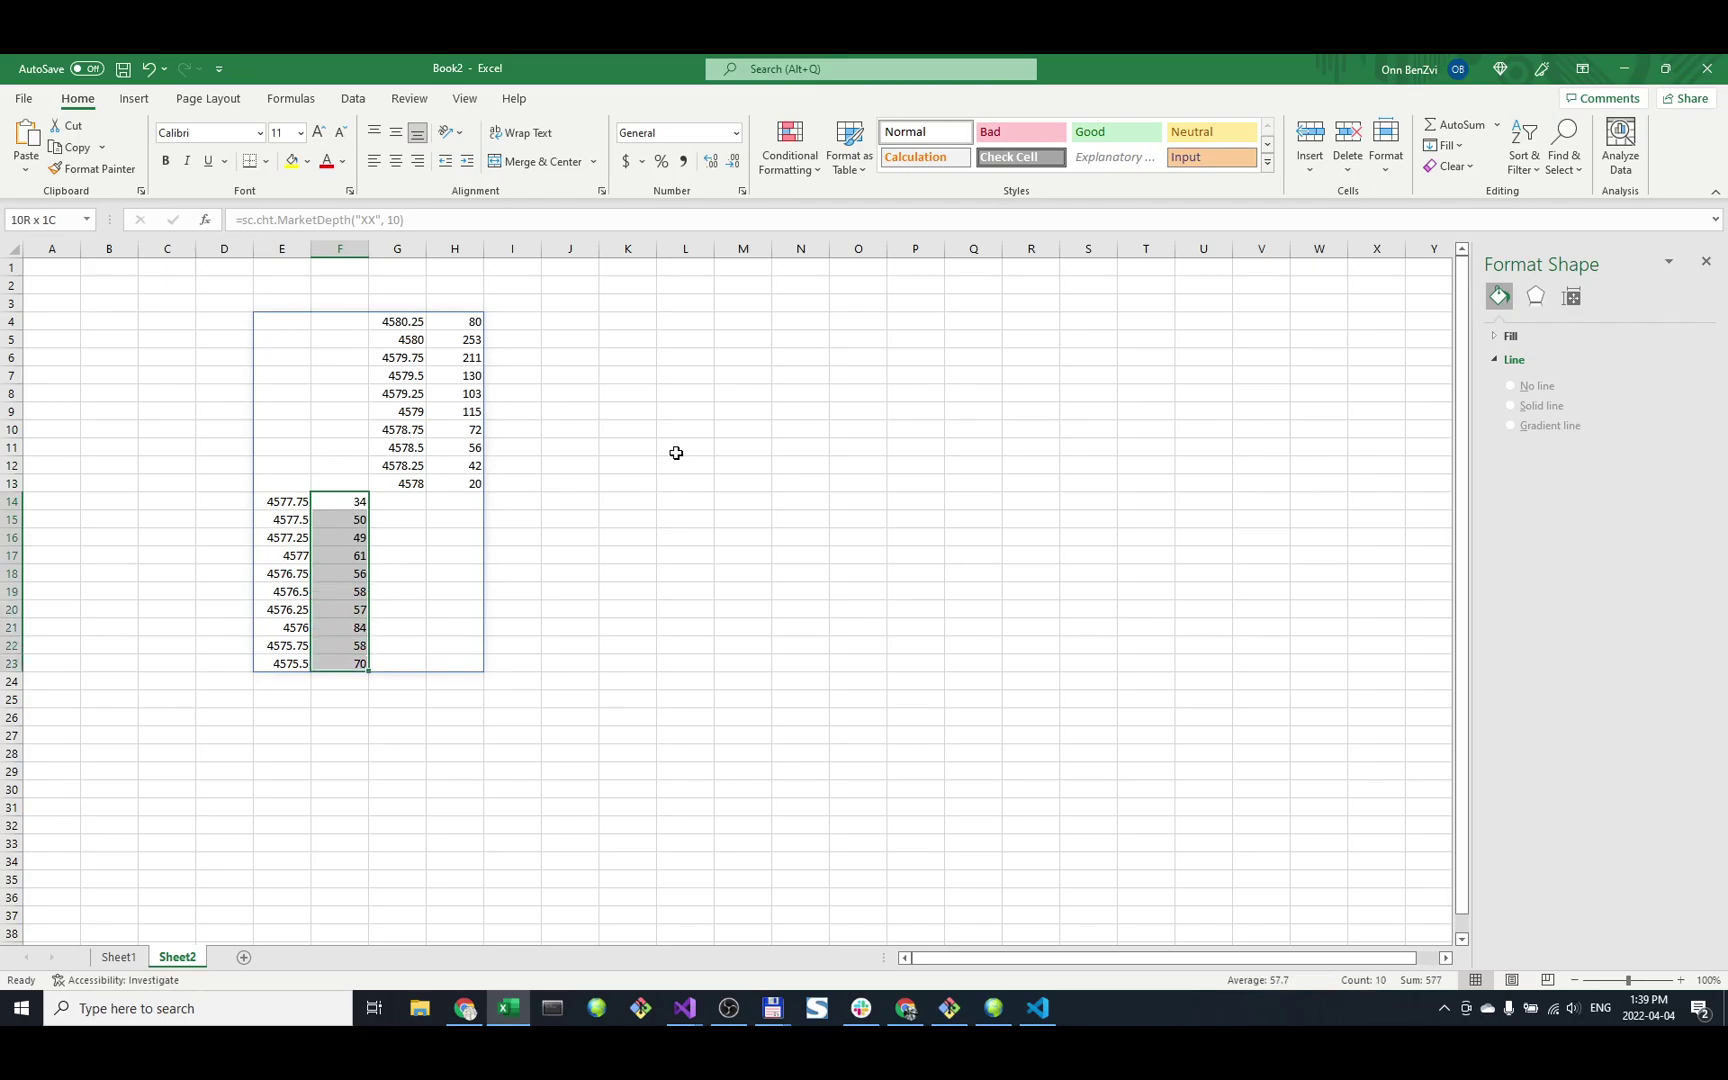
key(Up)
key(Up)
key(Up)
key(Up)
key(Up)
key(Up)
key(Up)
key(Up)
key(Up)
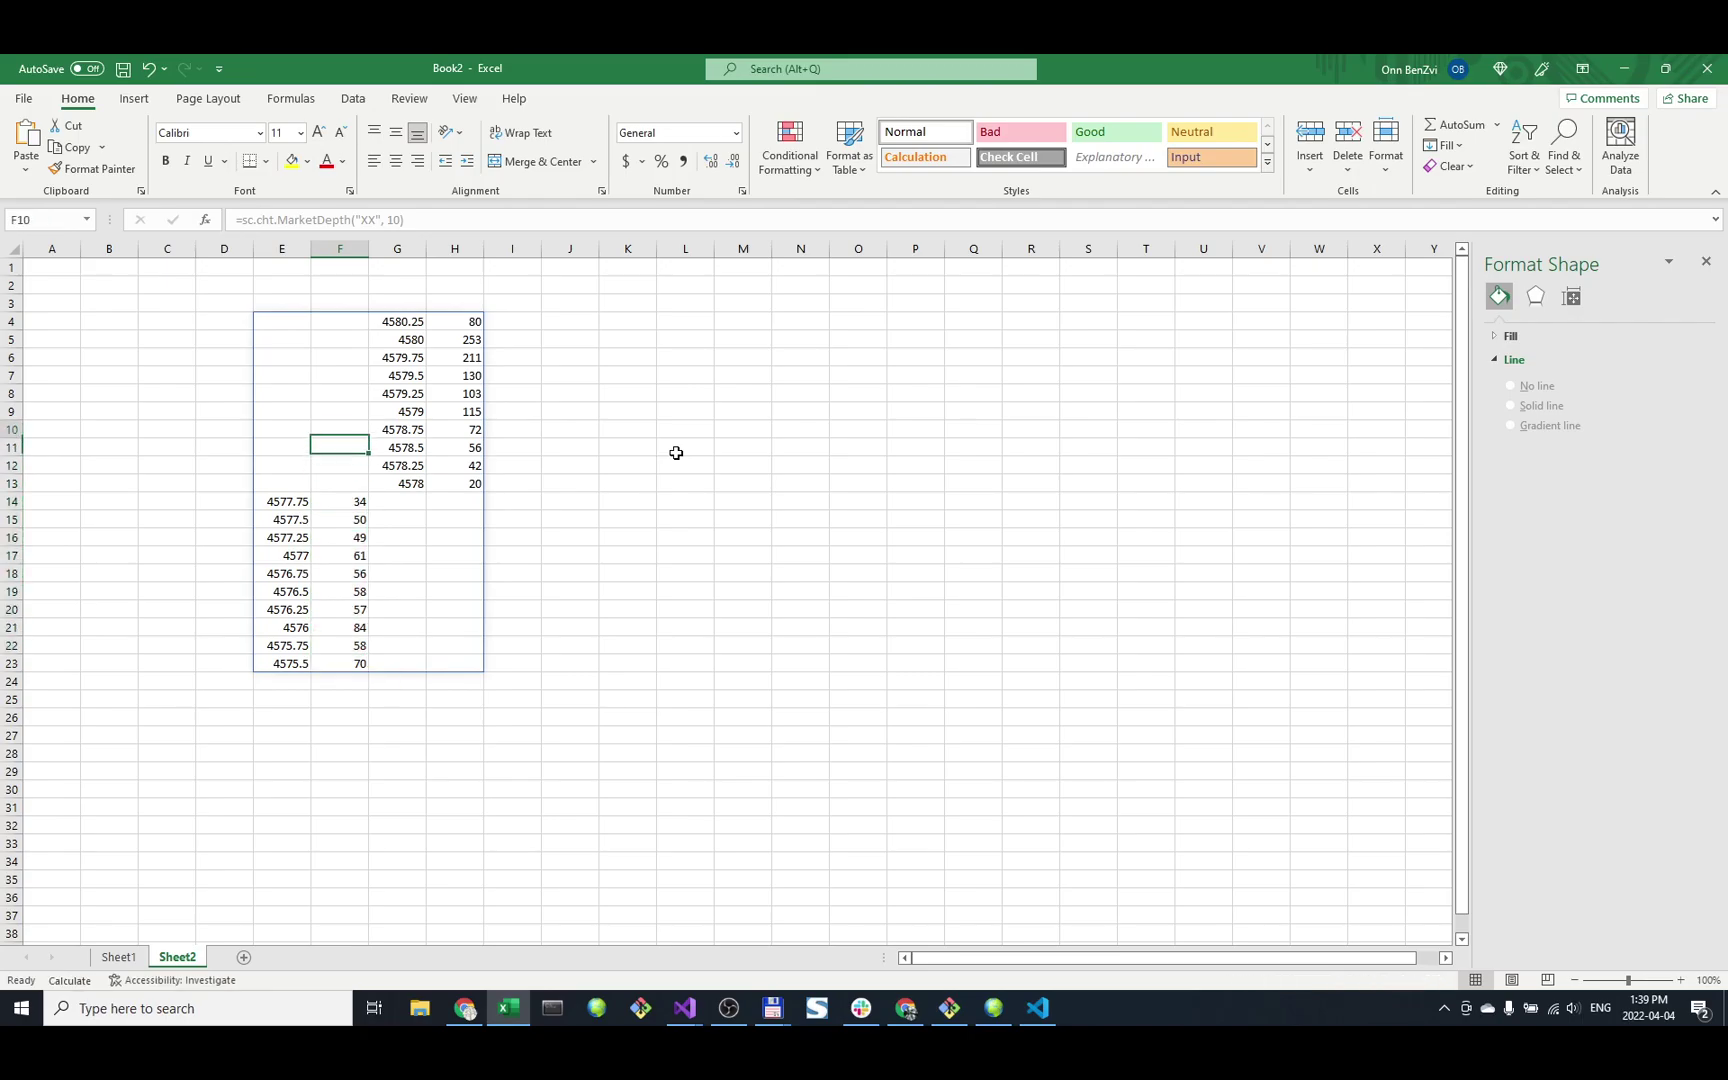
key(Up)
key(Right)
key(Right)
key(Right)
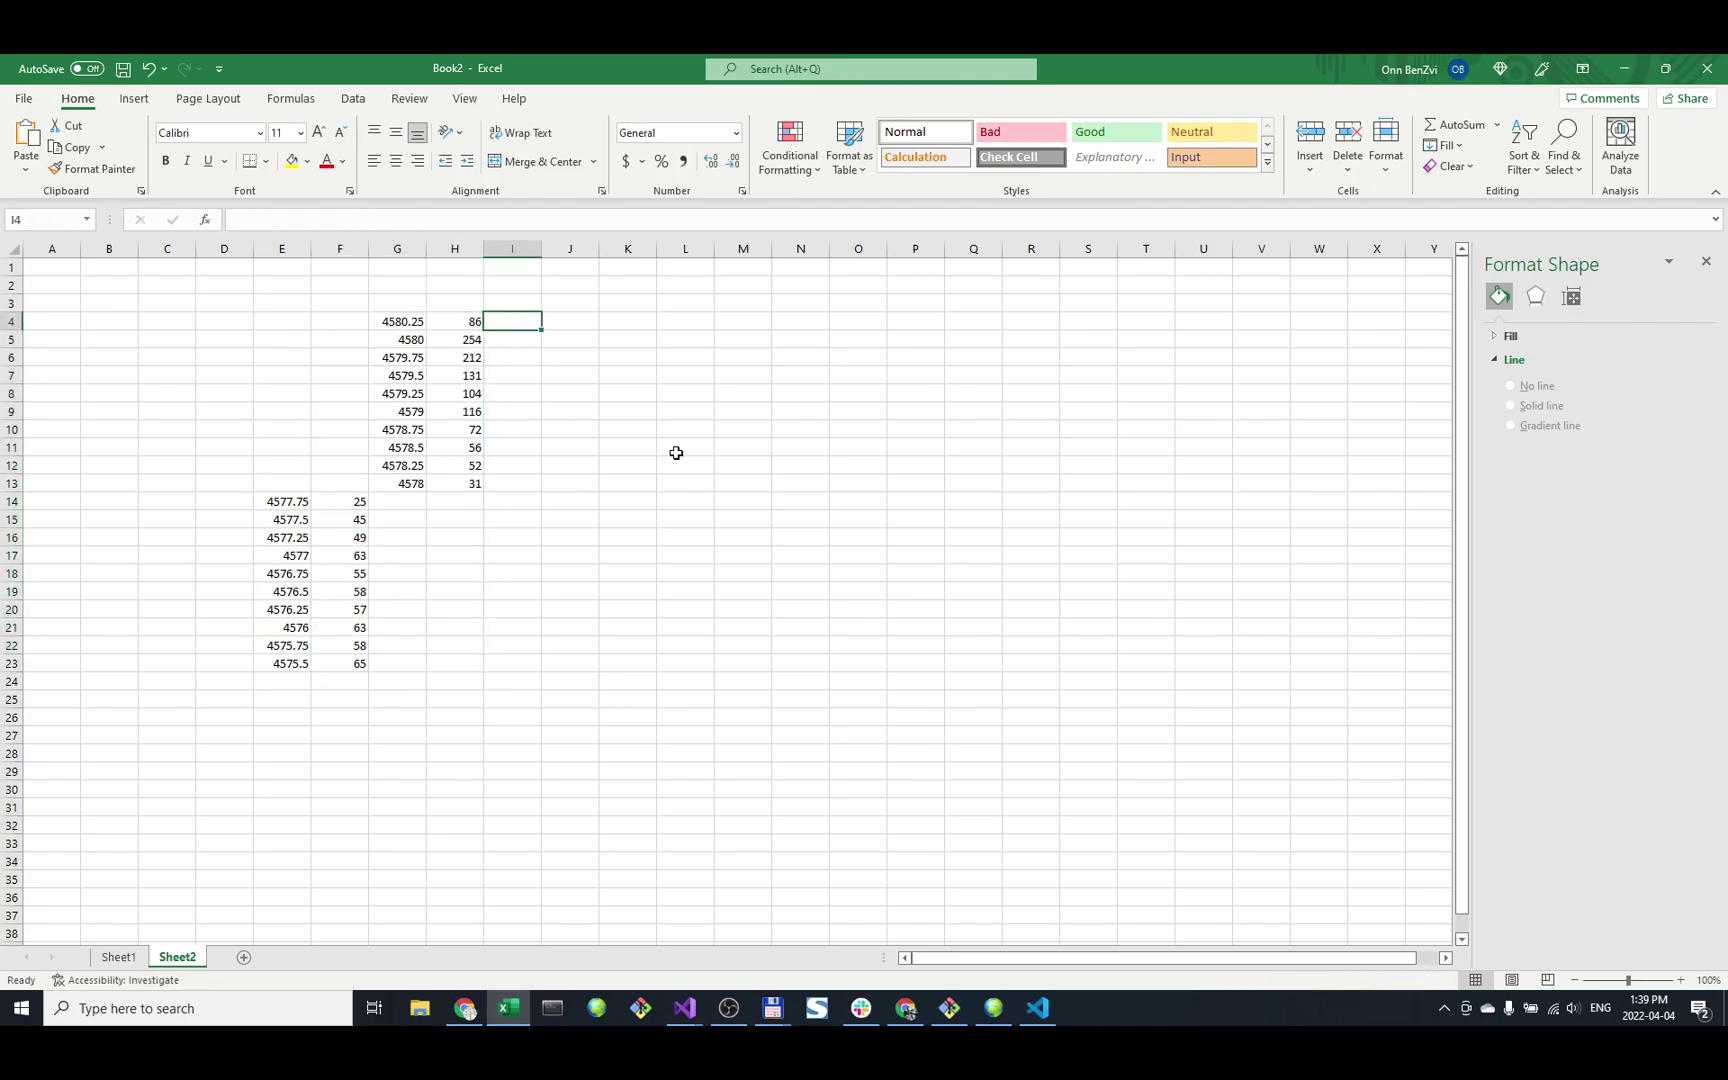
Total the ask volumes in I4 with =SUM(H4:H13), giving 1114.
text(=)
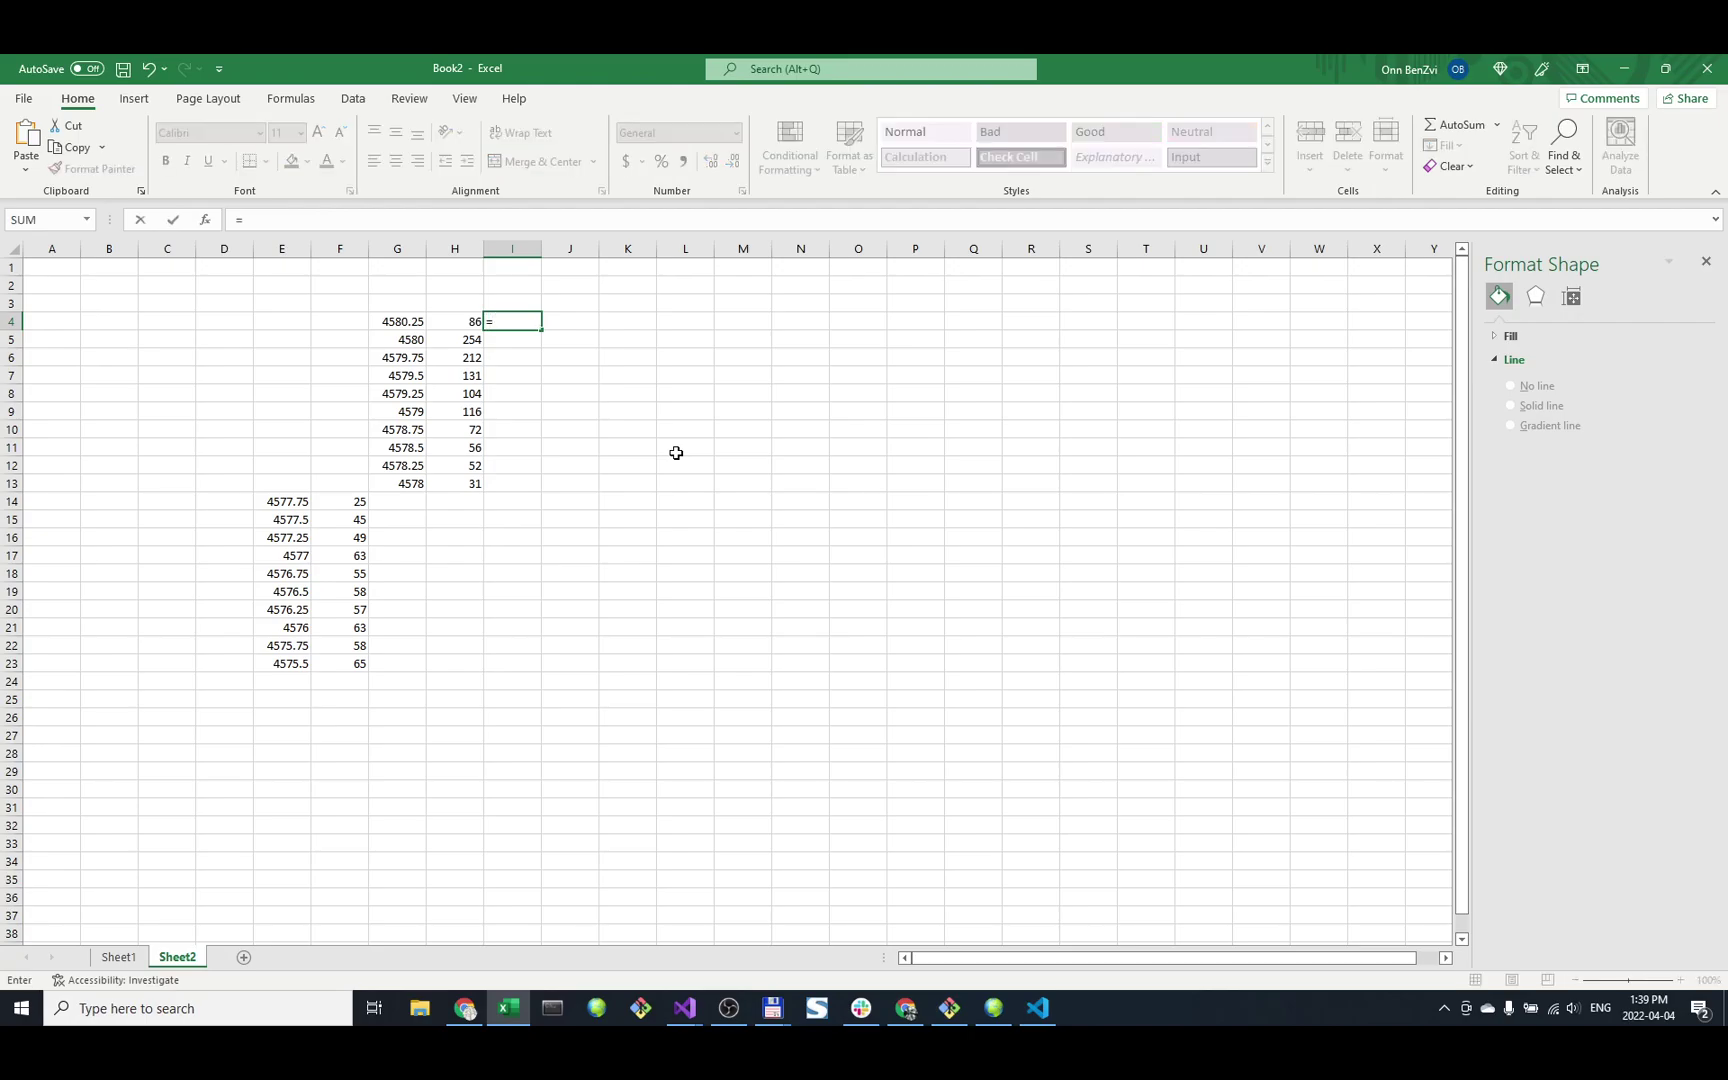
text(sum()
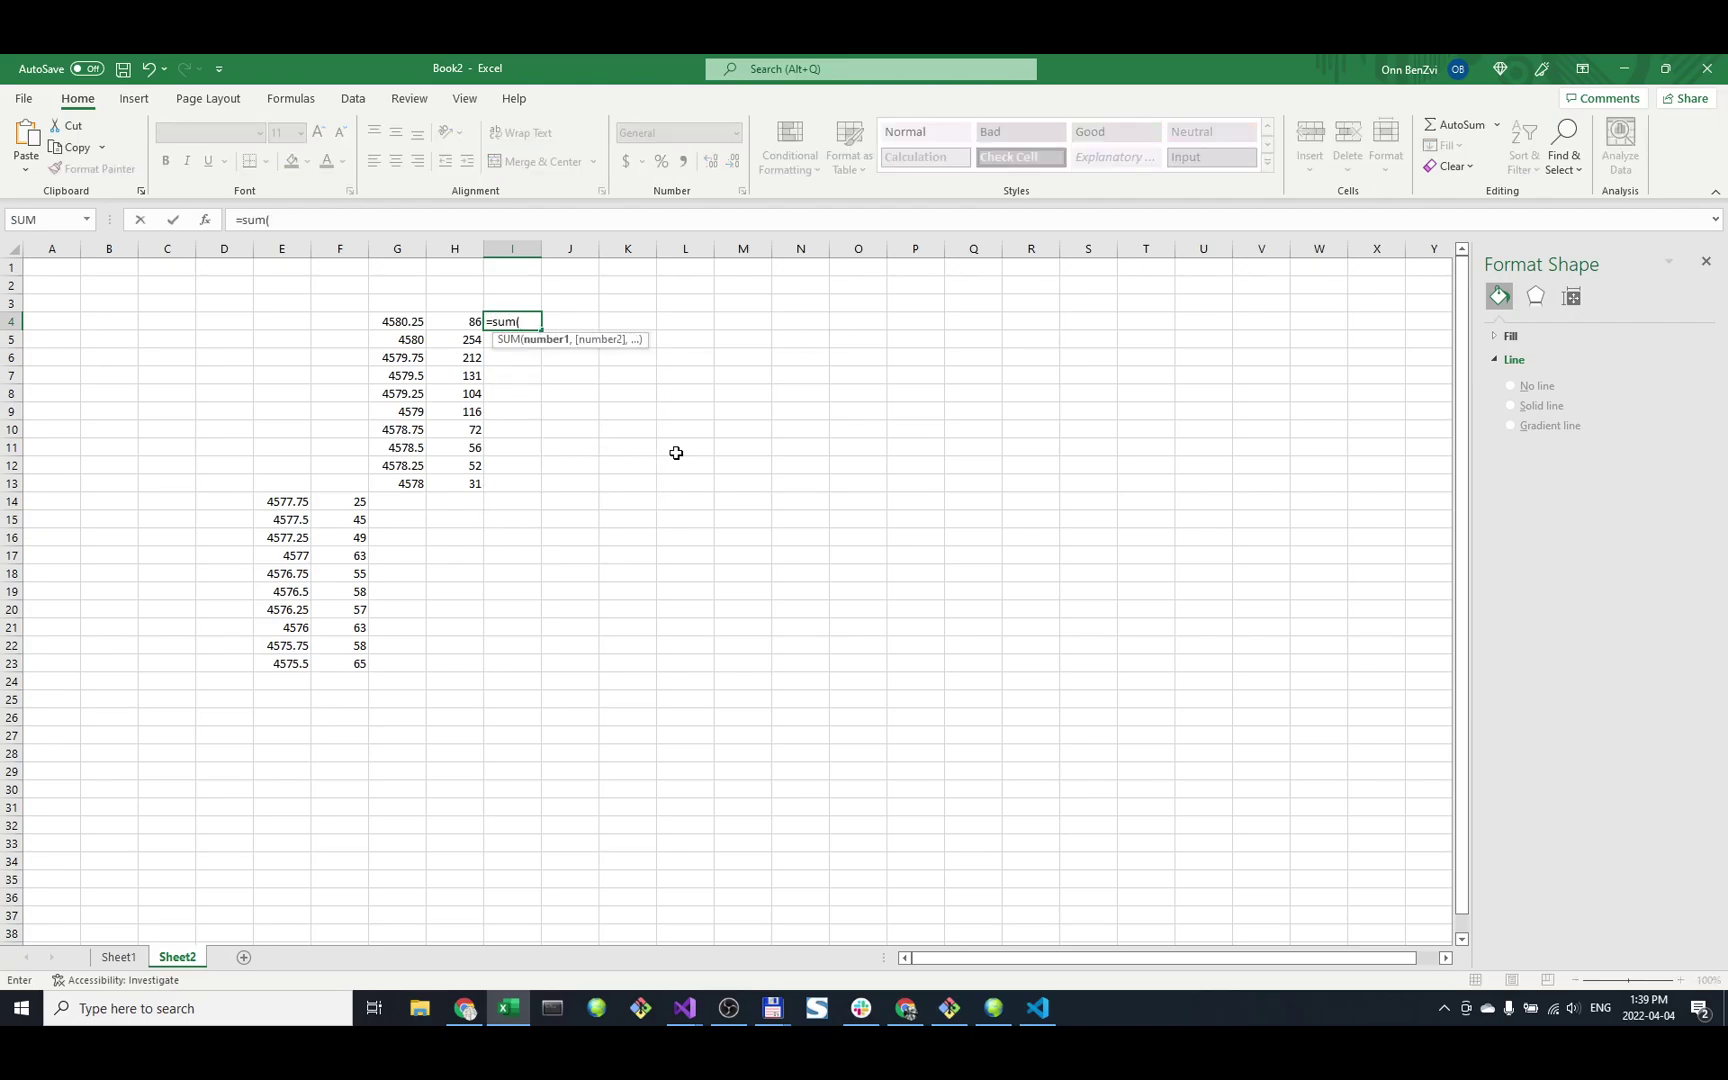
drag(455, 324, 467, 481)
text())
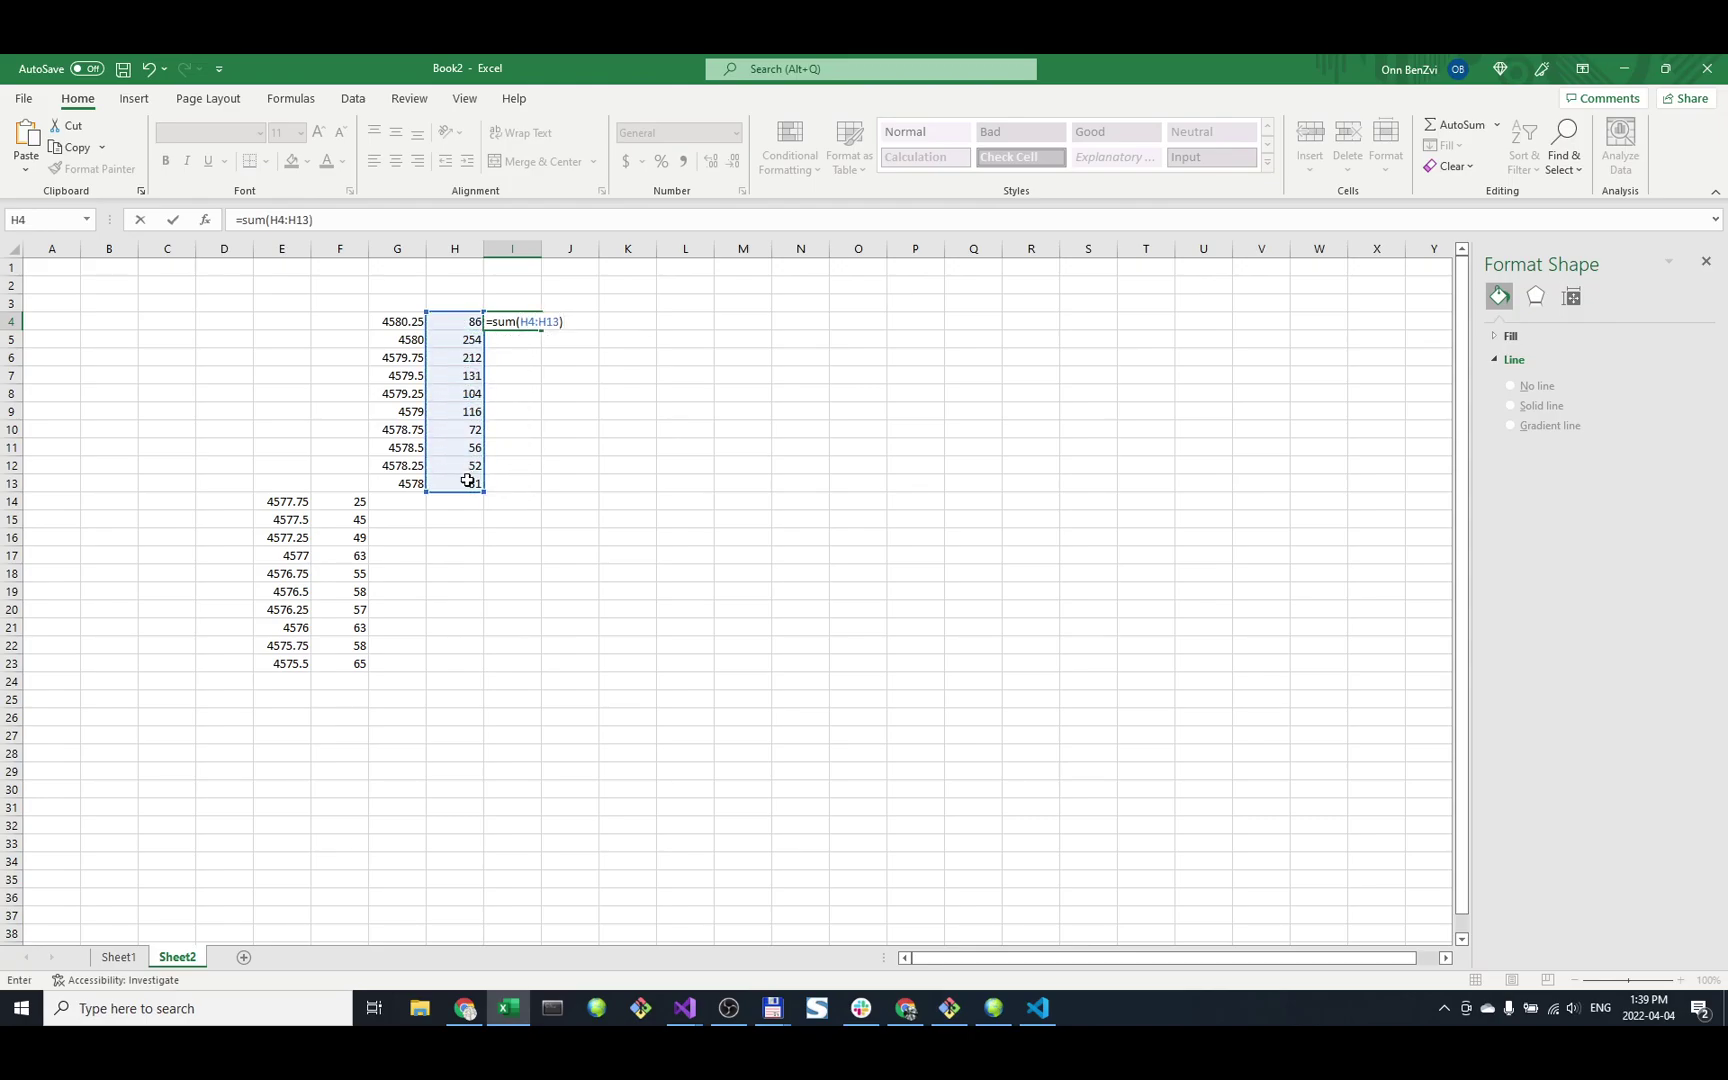
key(Return)
key(Up)
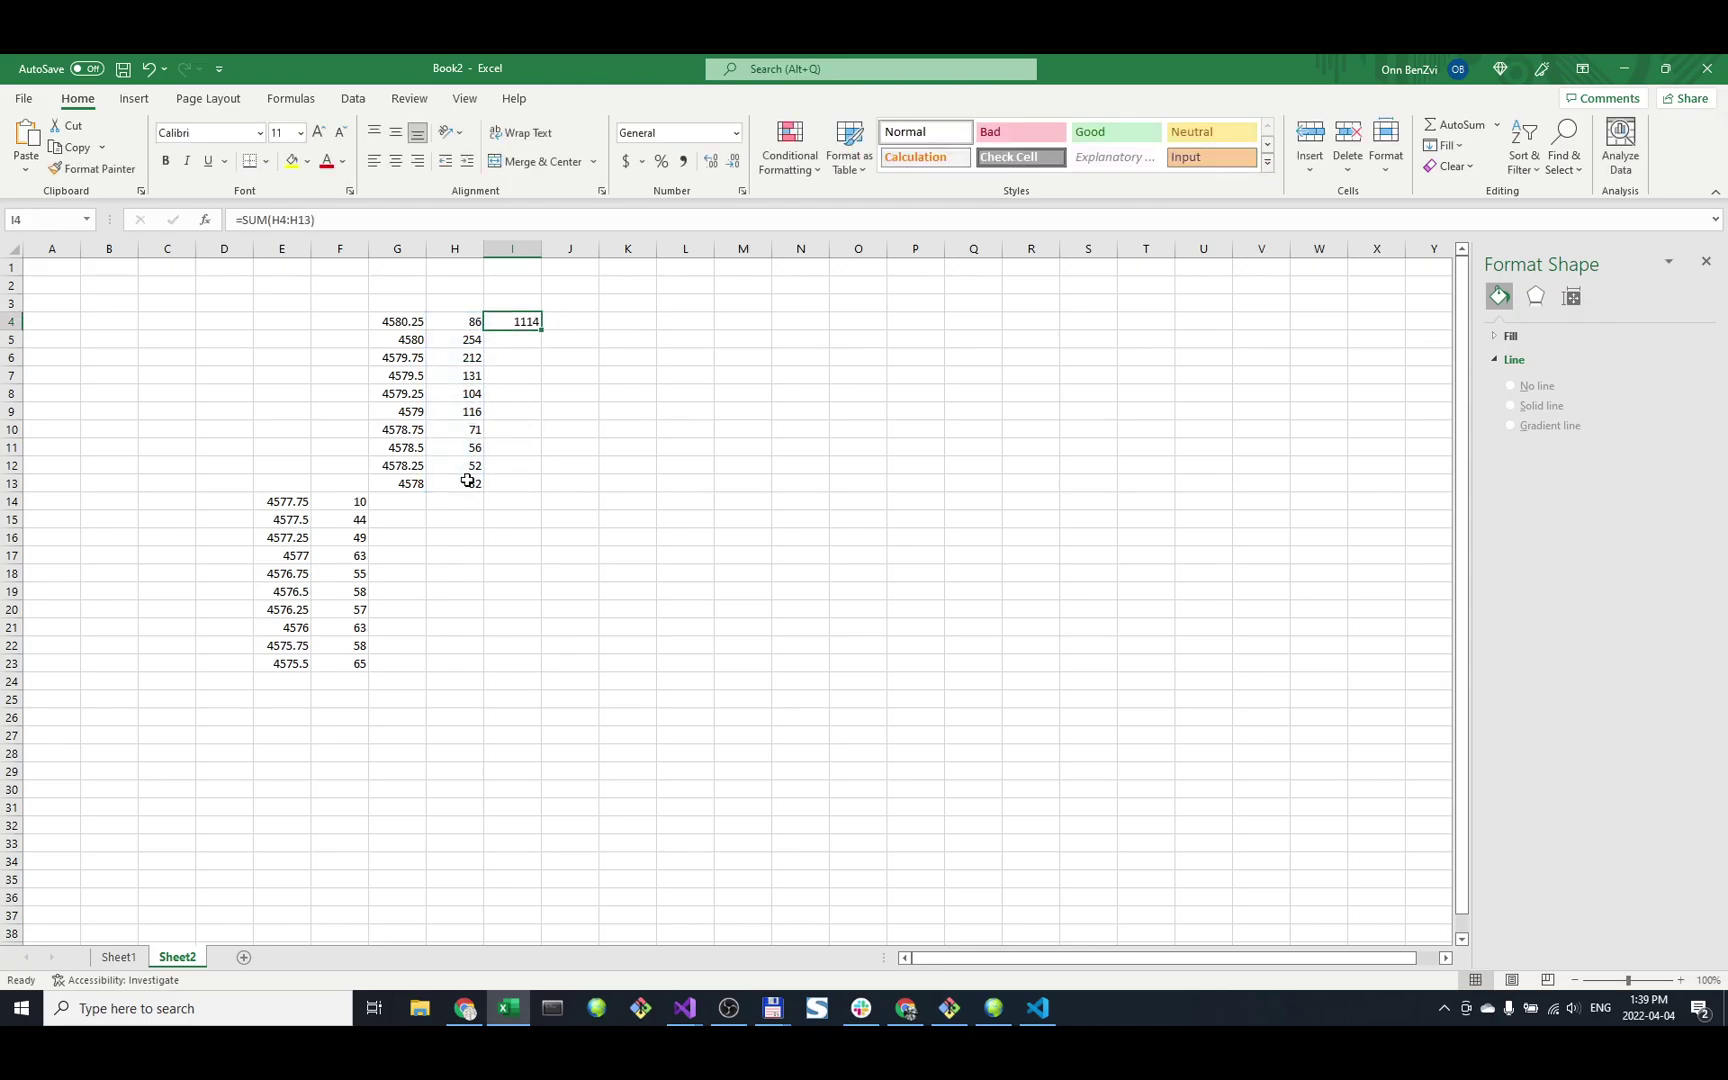
Enter =SUM(E14:E23) in cell D23, giving 45766.25.
key(Down)
key(Down)
key(Down)
key(Down)
key(Down)
key(Down)
key(Down)
key(Down)
key(Down)
key(Down)
key(Down)
key(Down)
key(Down)
key(Down)
key(Down)
key(Down)
key(Down)
key(Down)
key(Down)
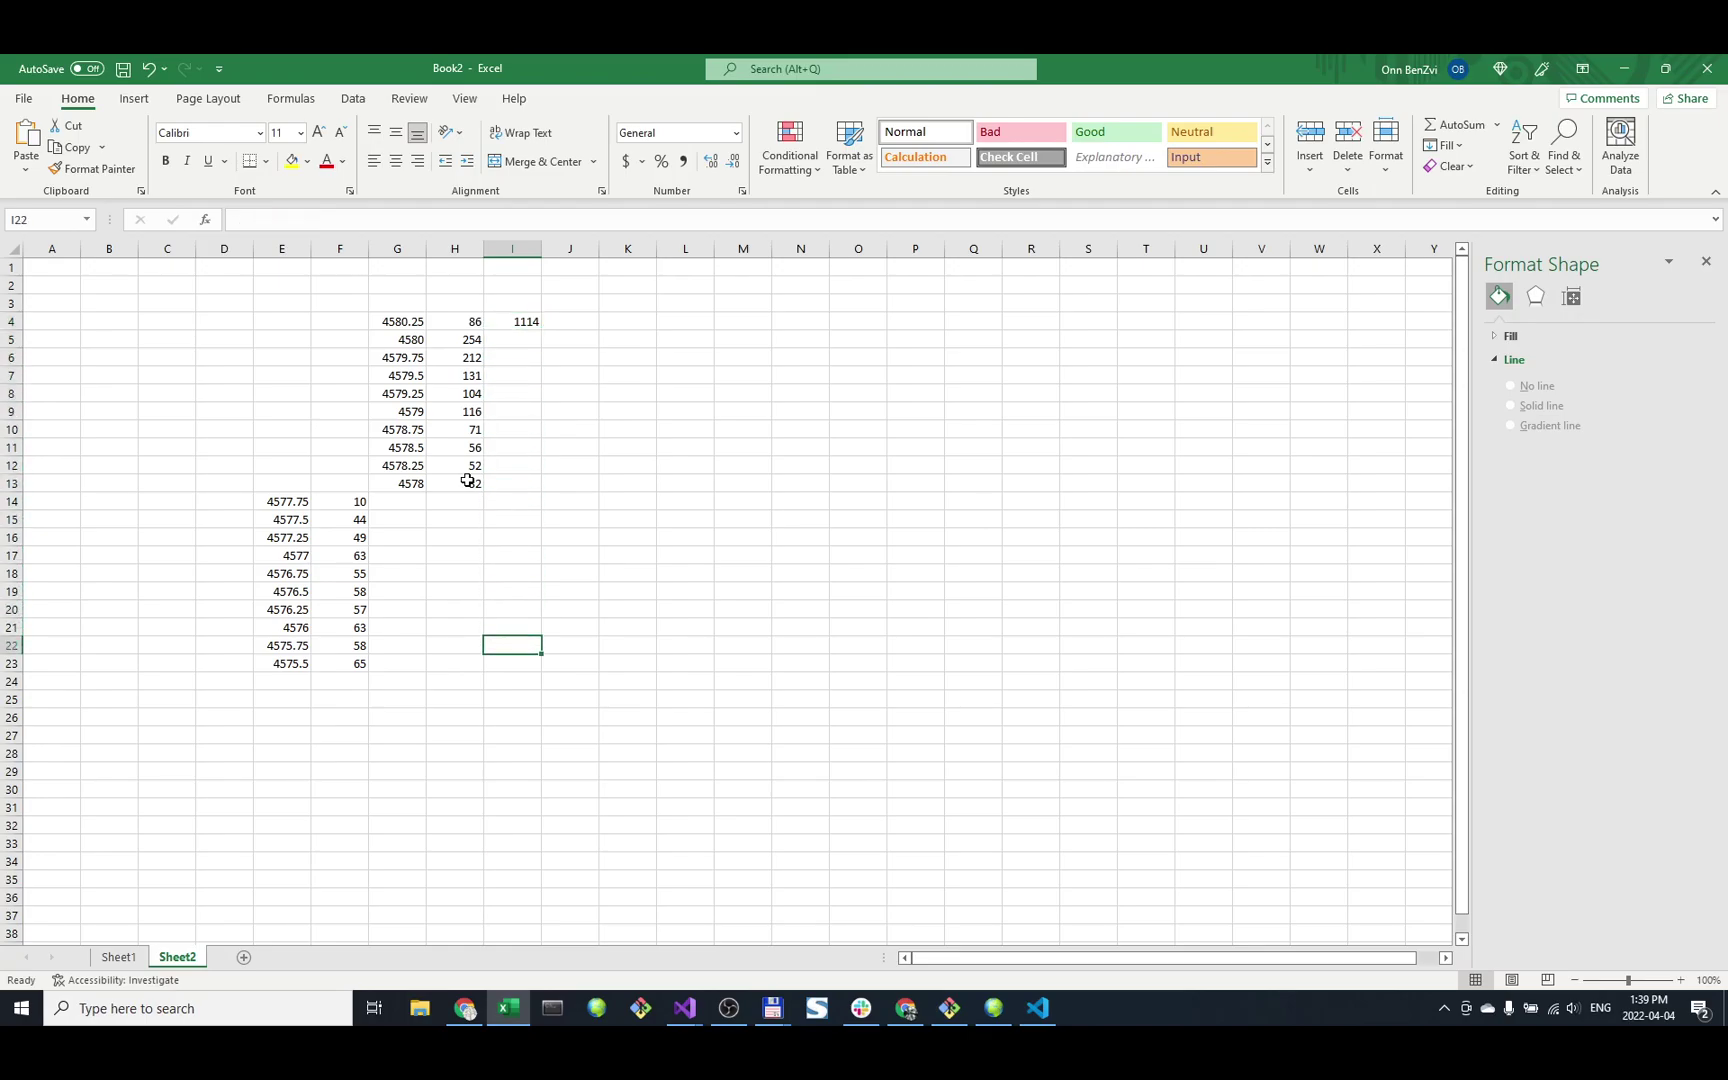
key(Left)
key(Left)
key(Left)
key(Left)
key(Left)
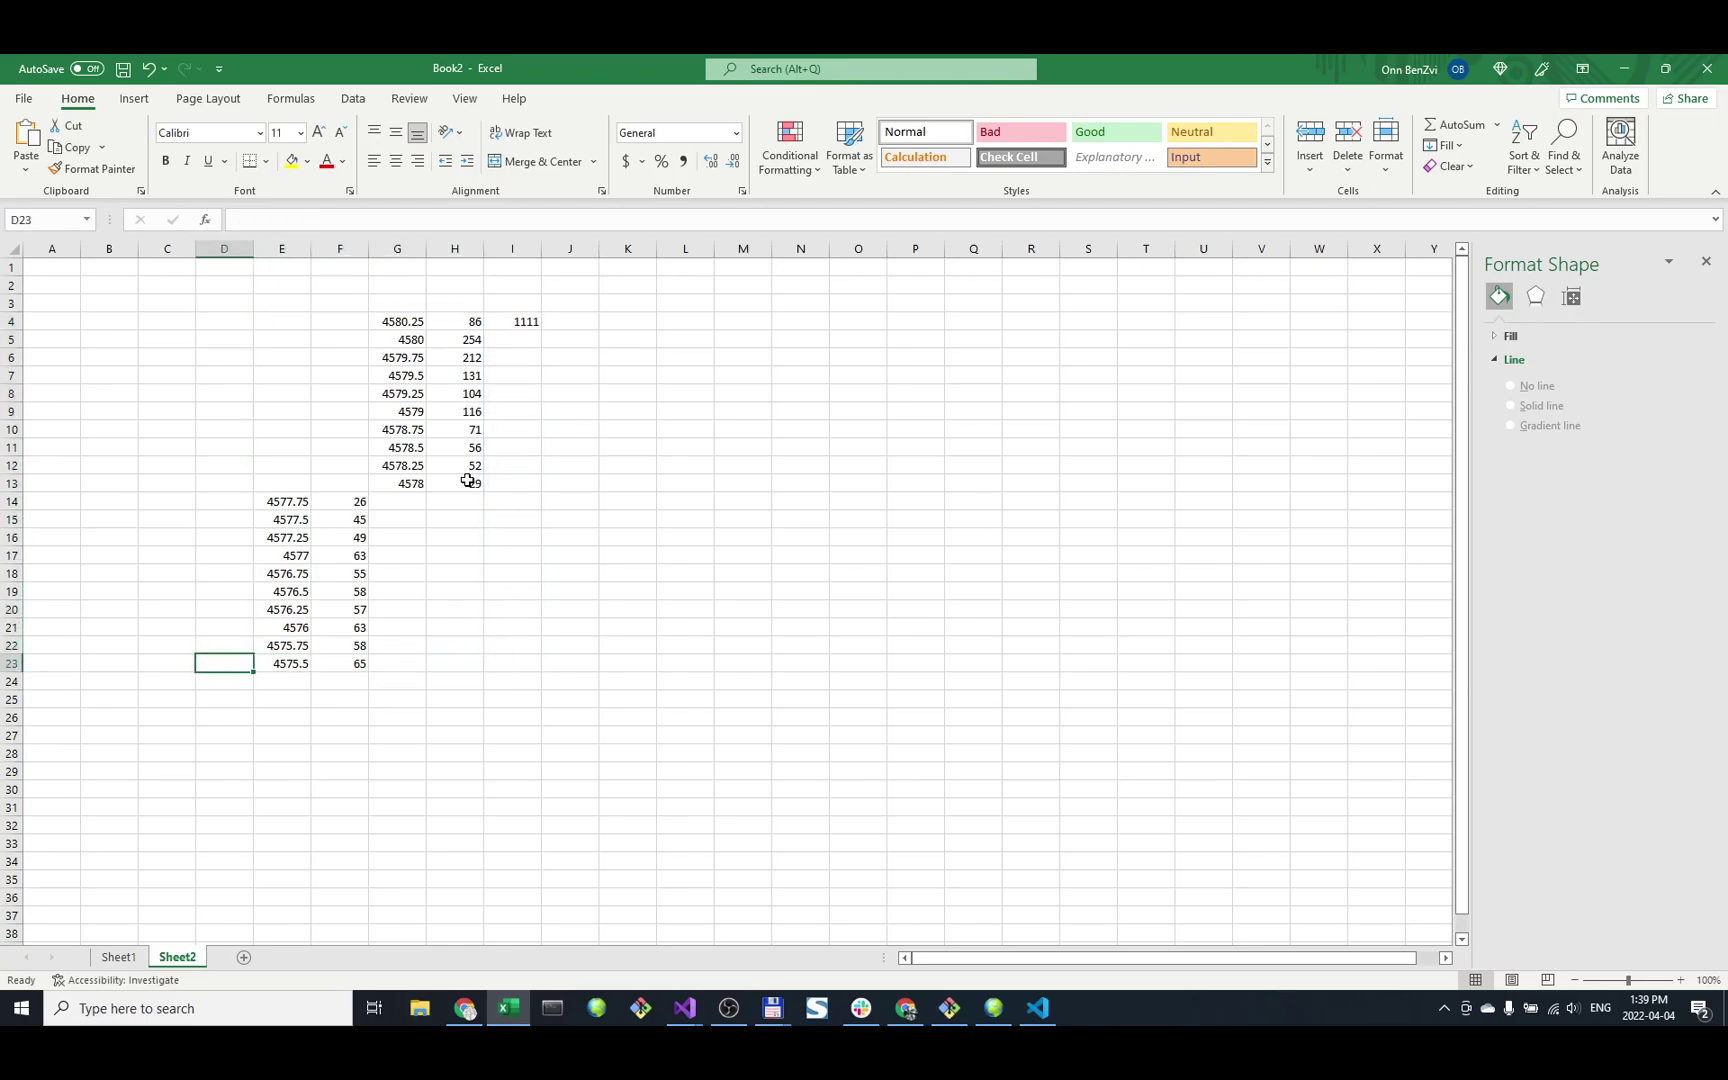
text(=sum)
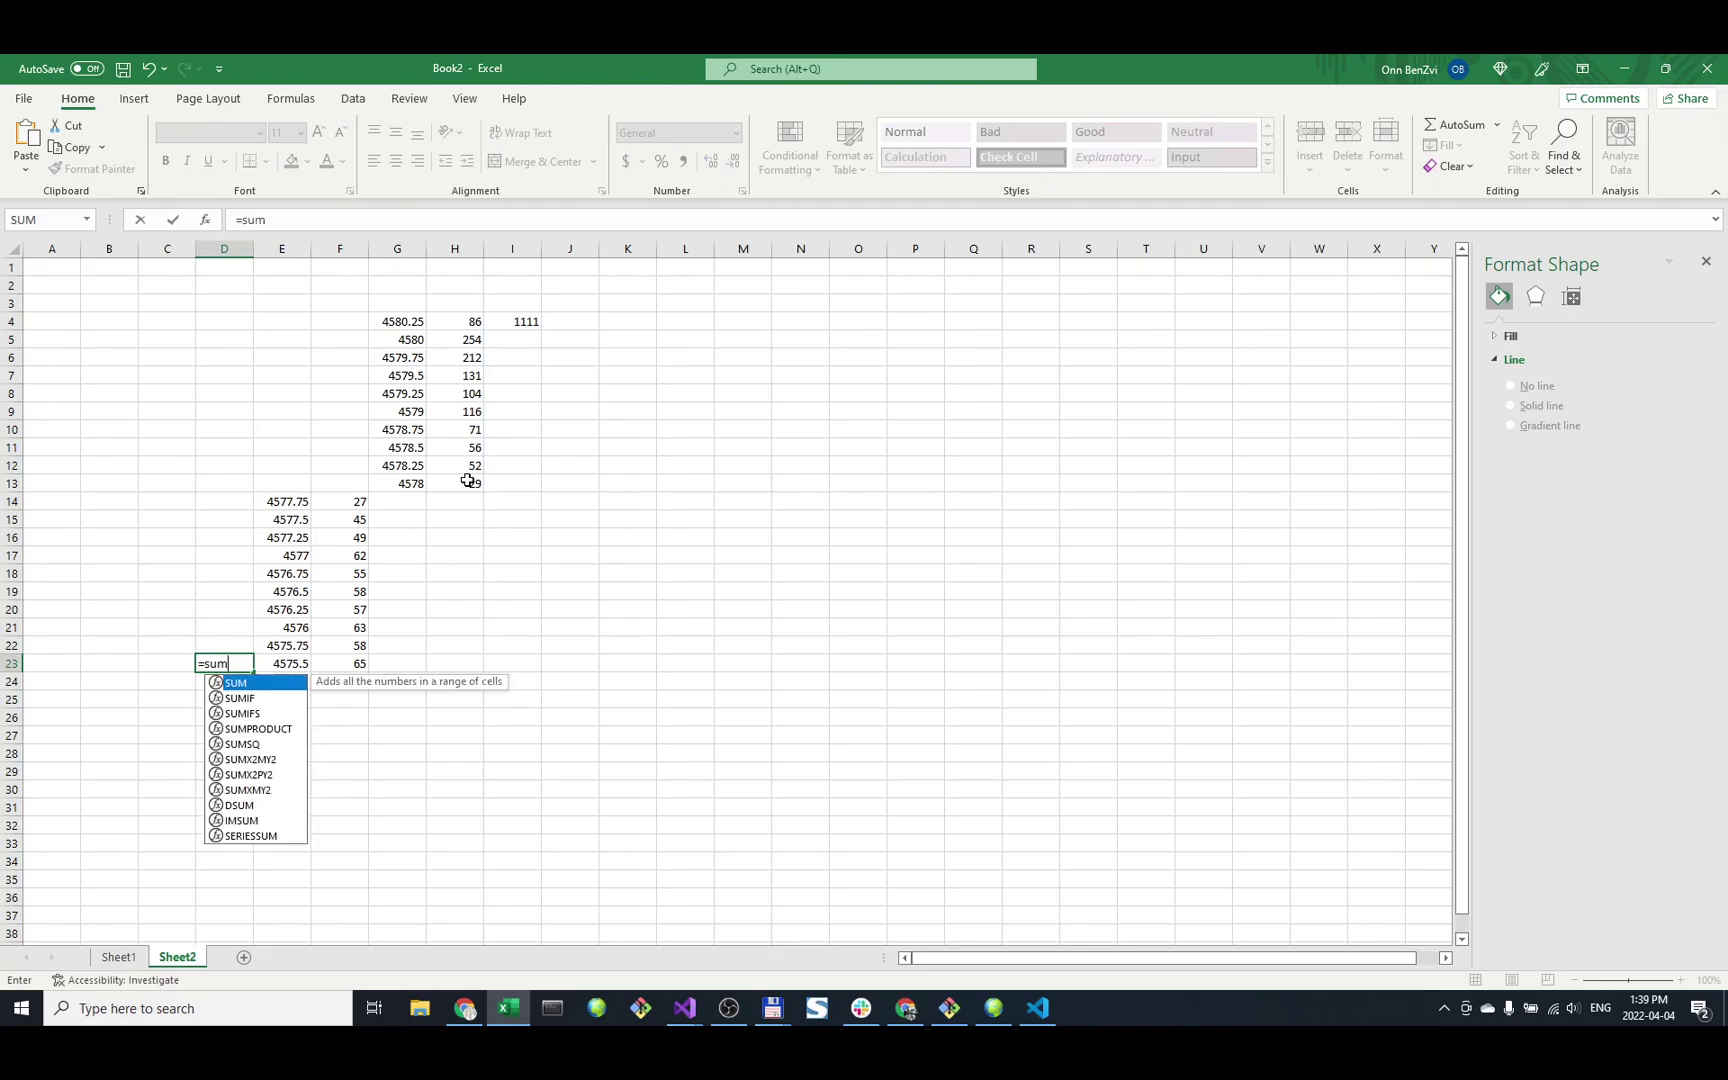
text(()
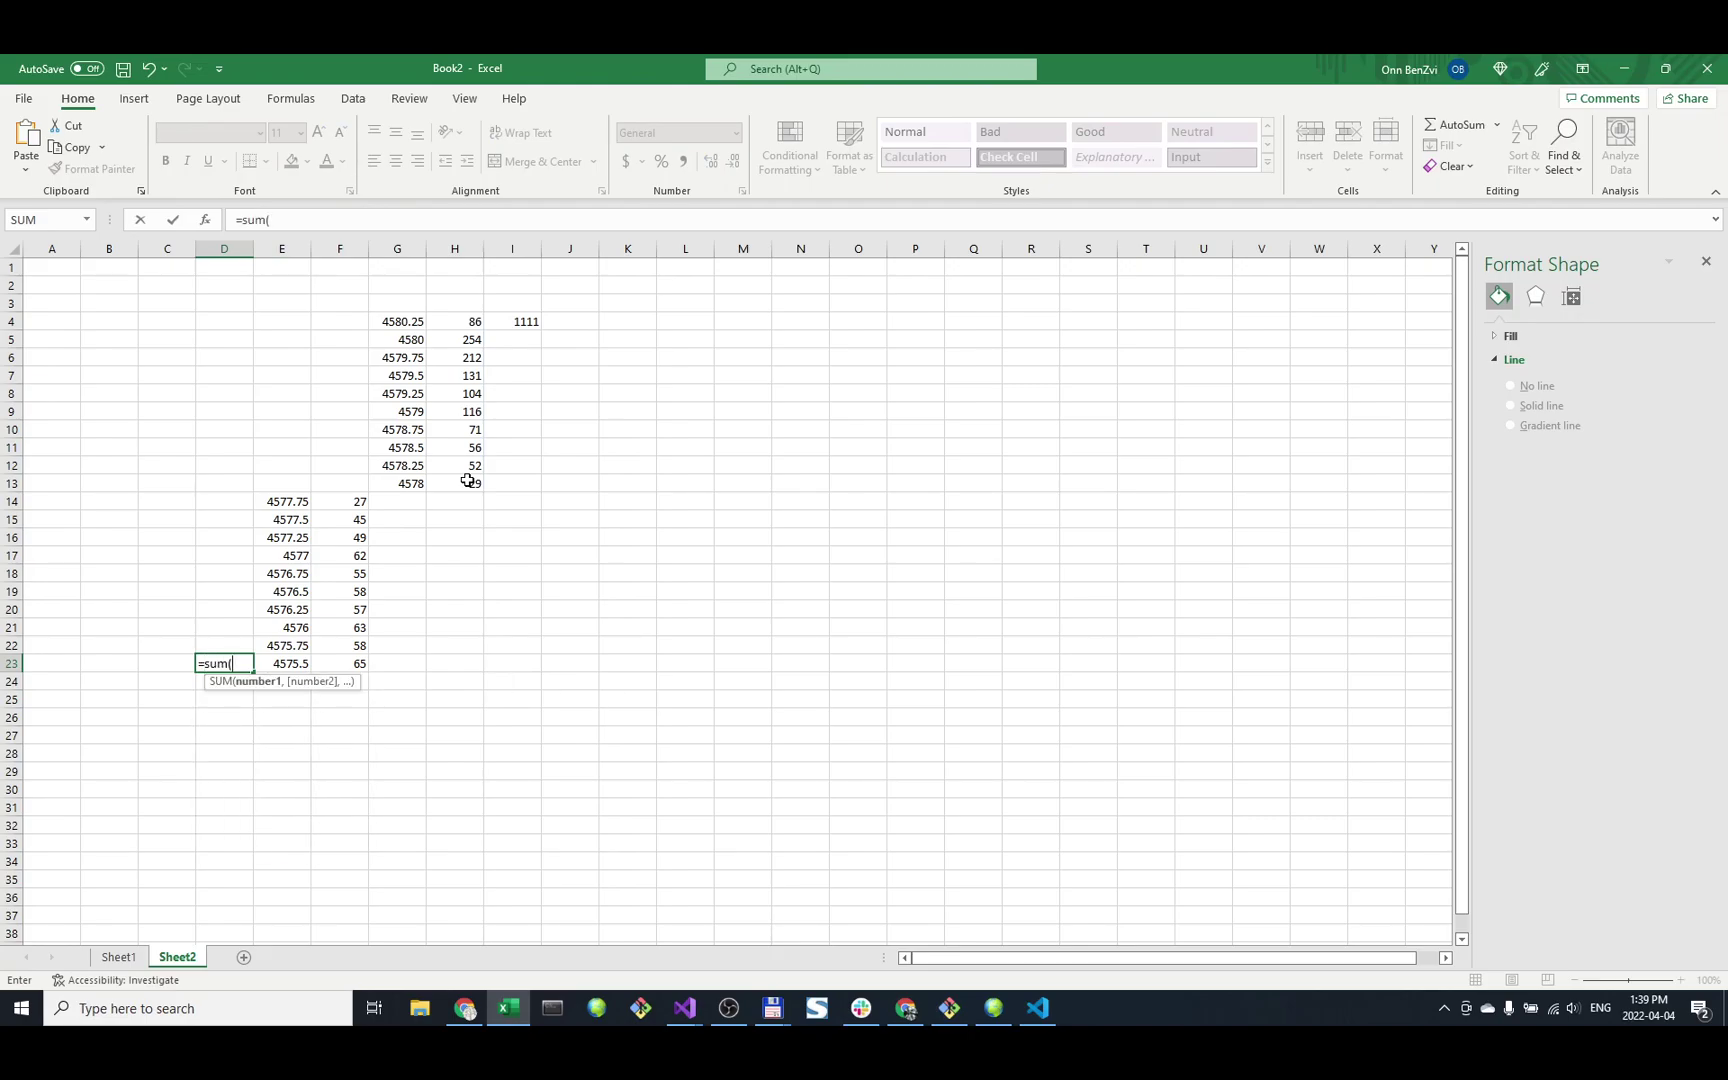
text(E)
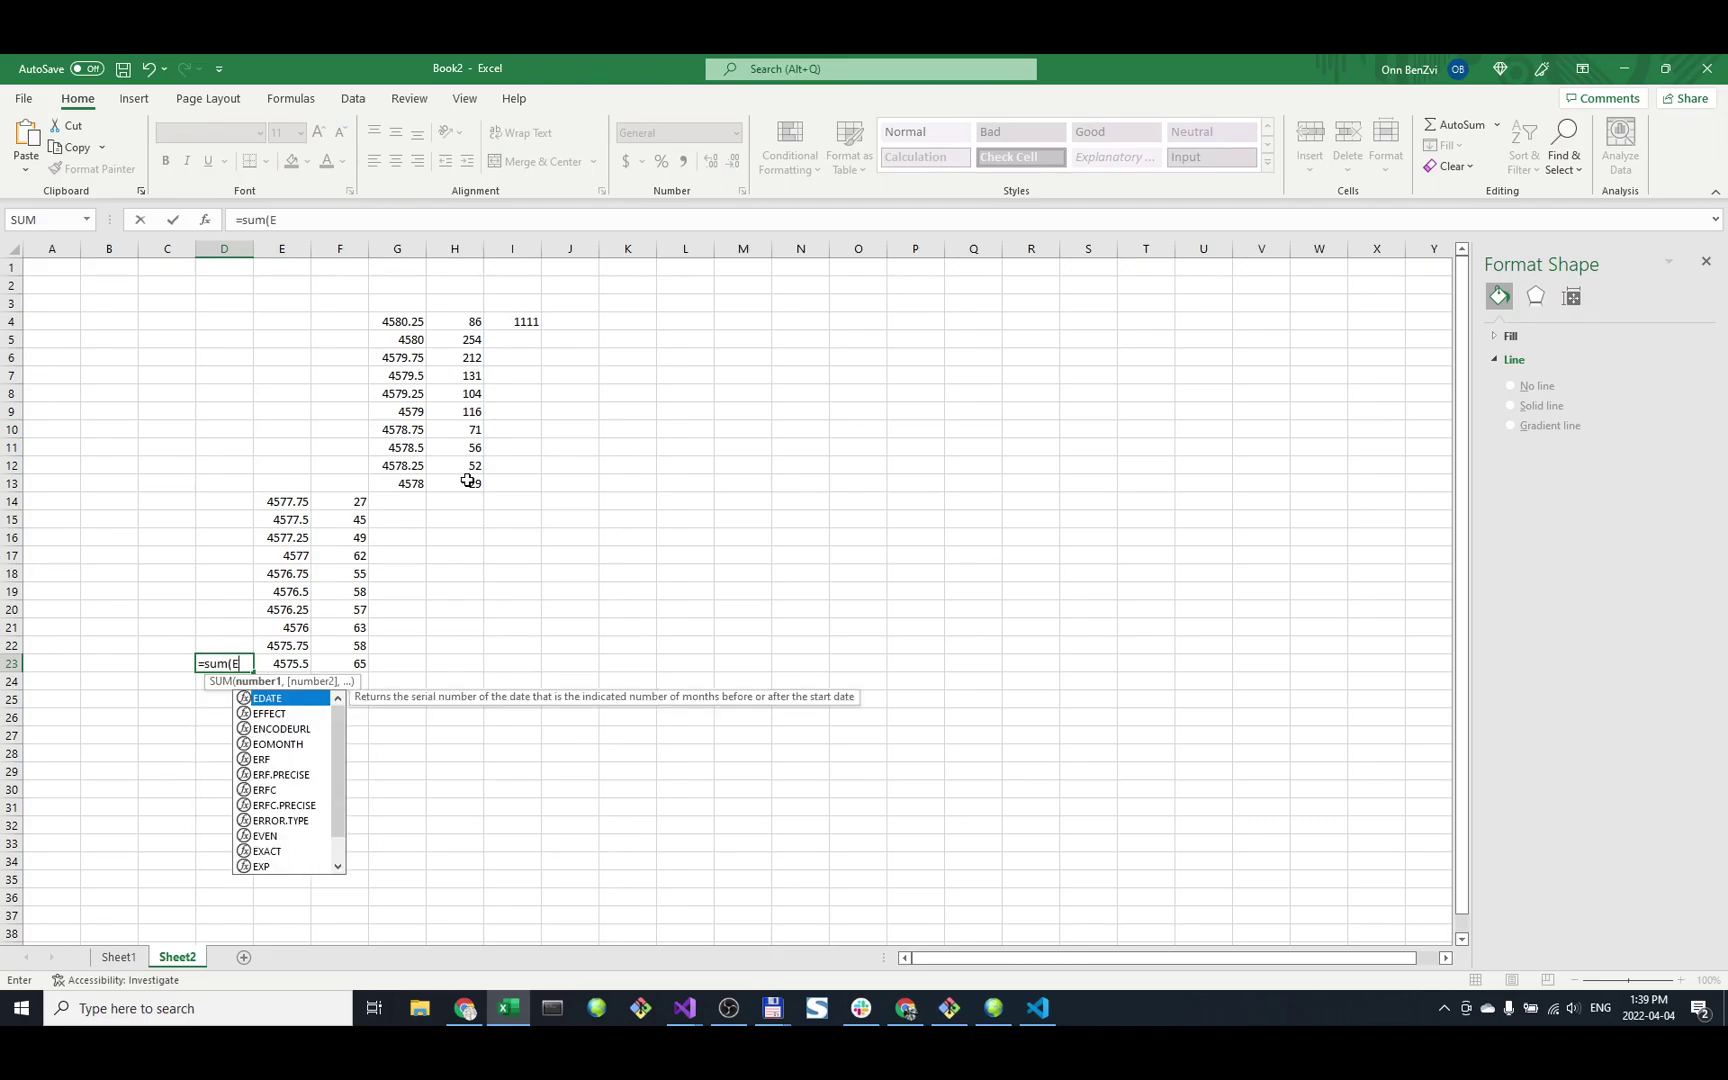
text(14)
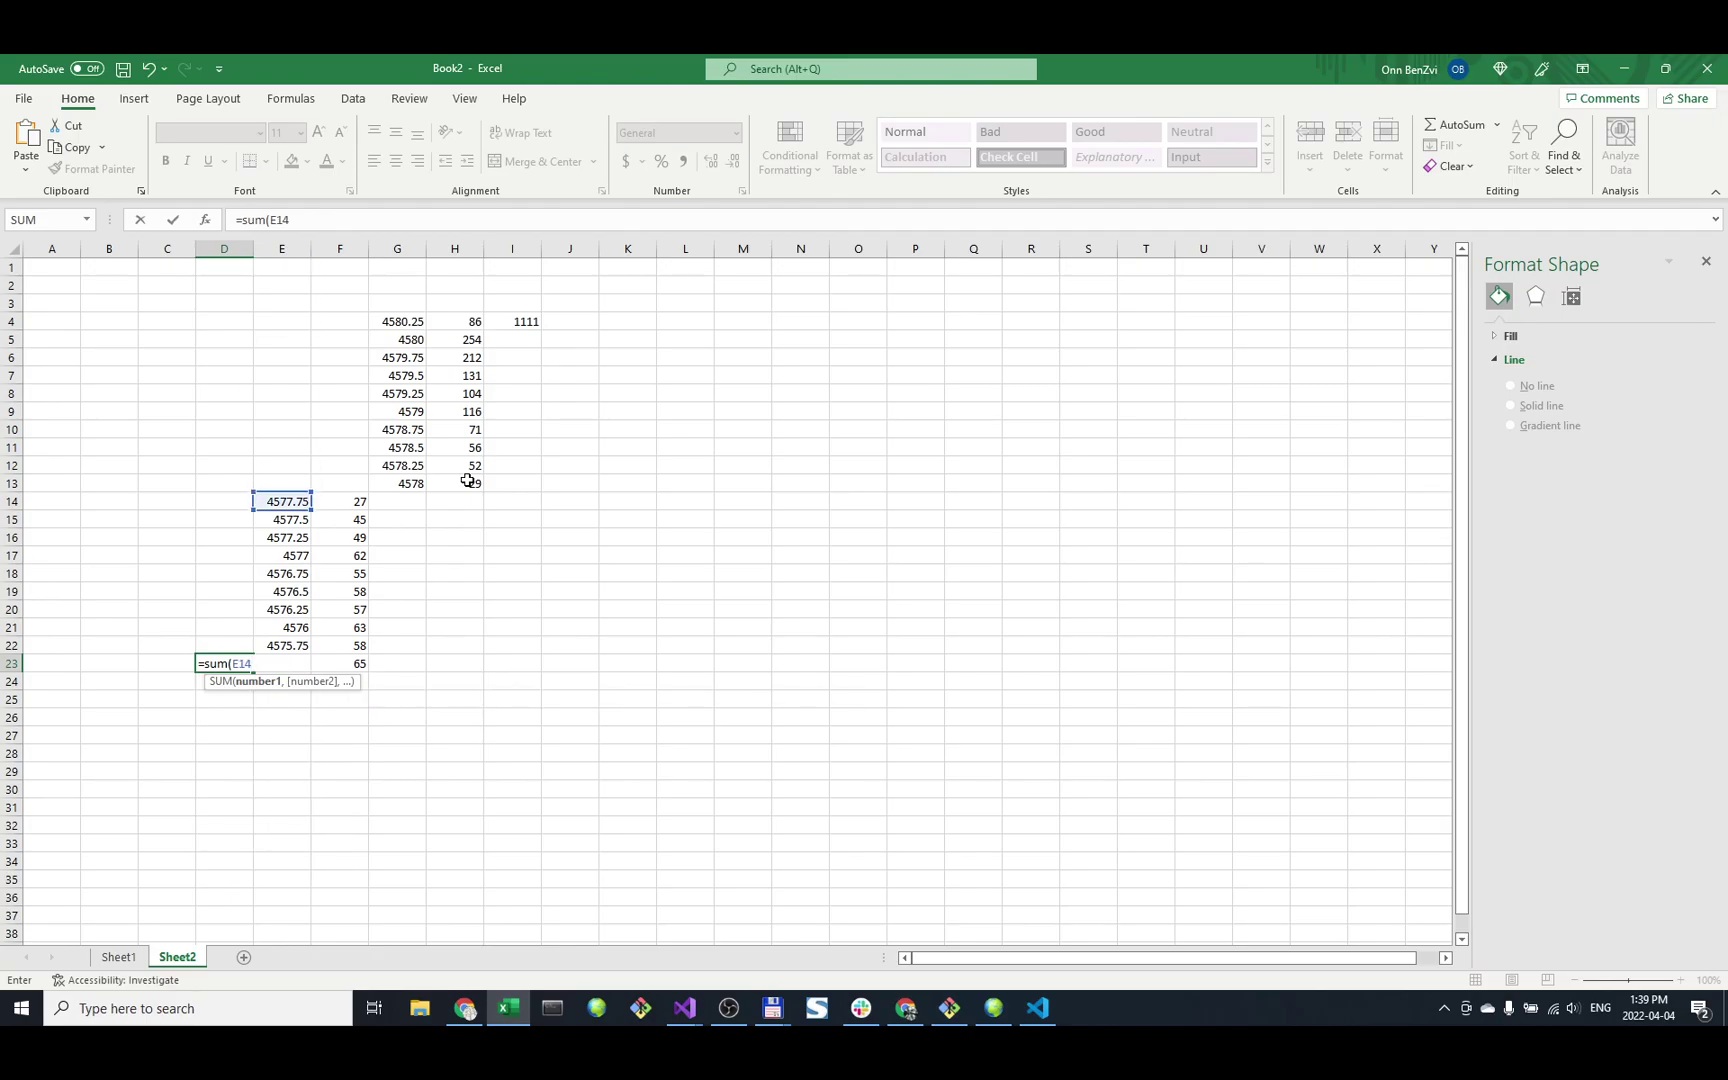
text(:E)
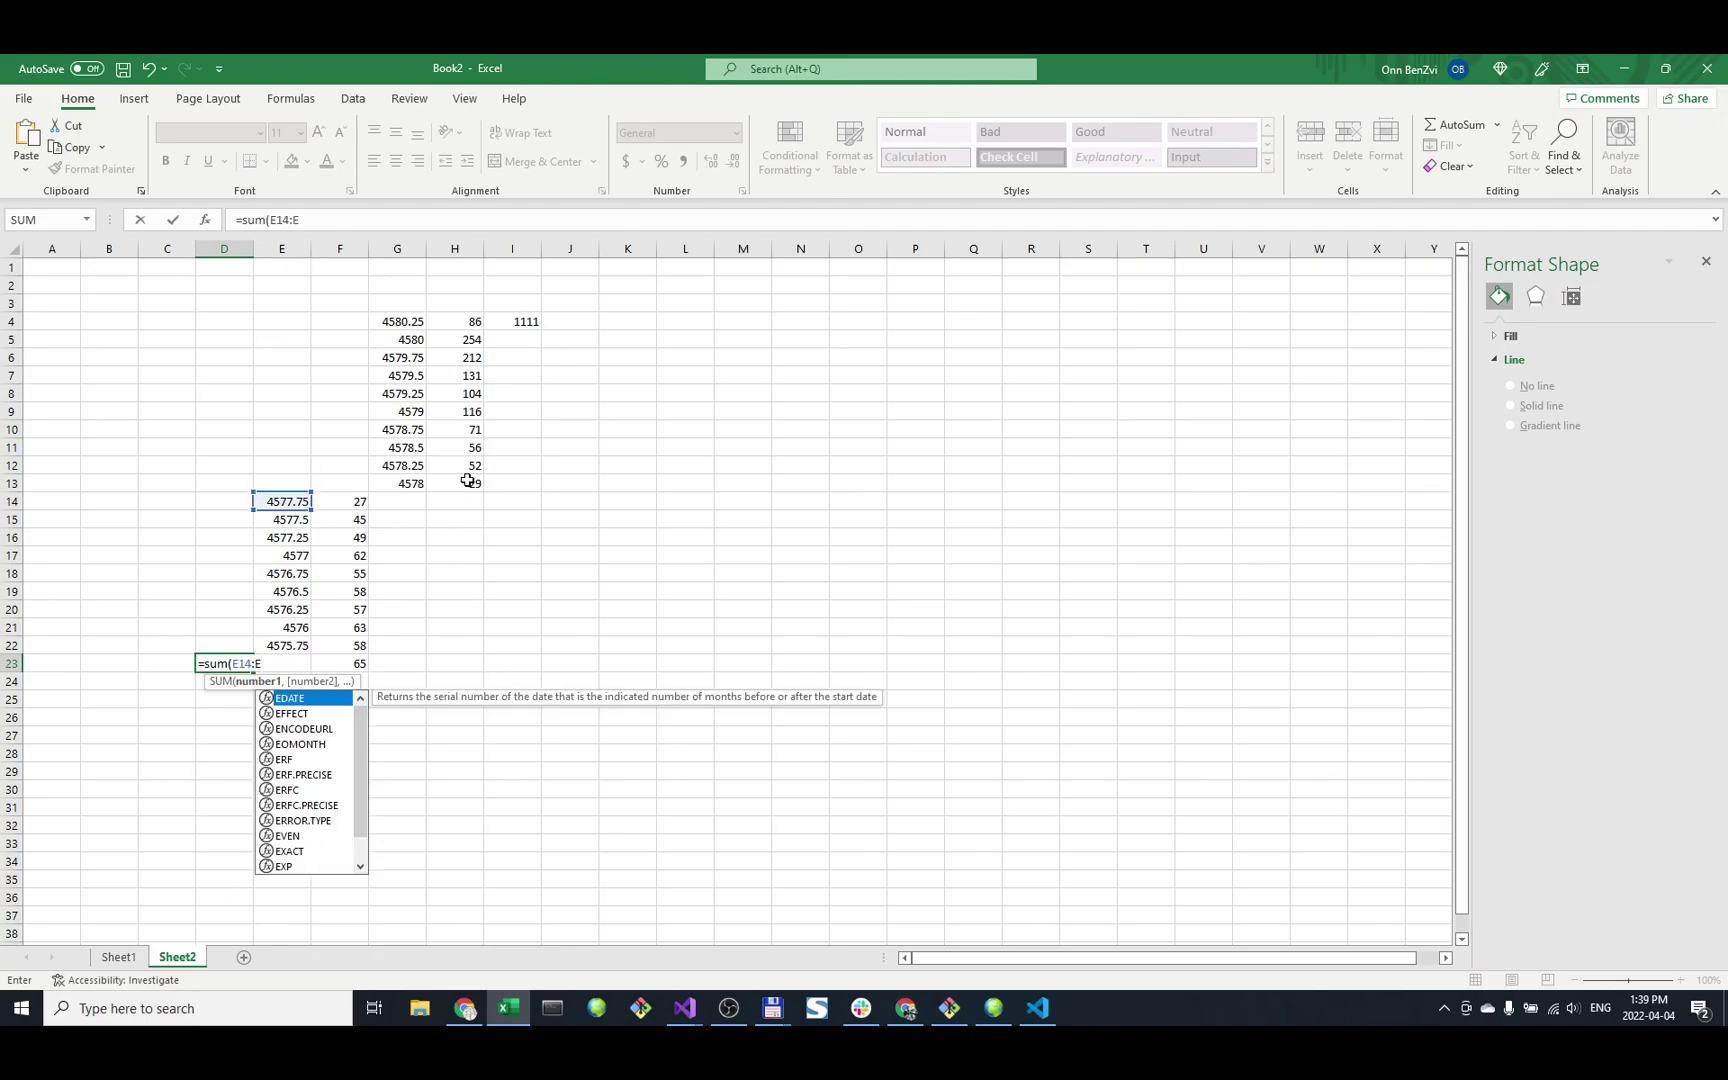
text(23)
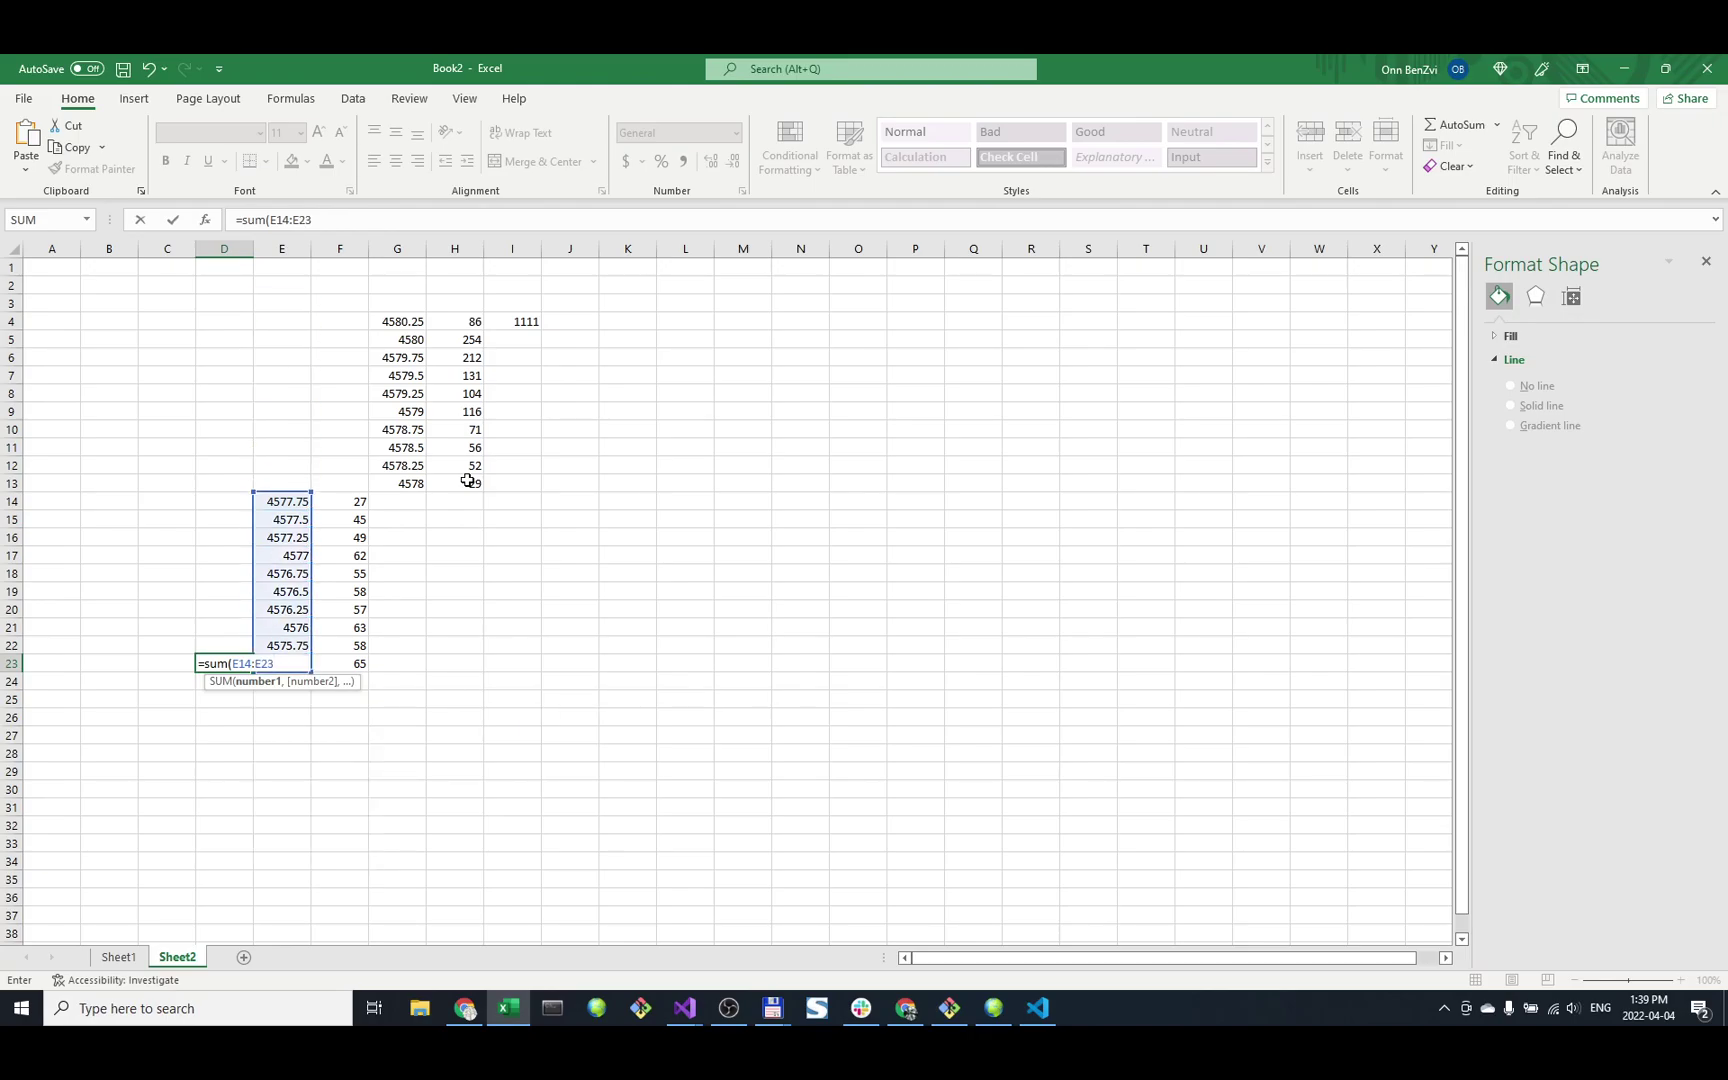
key(ctrl+Return)
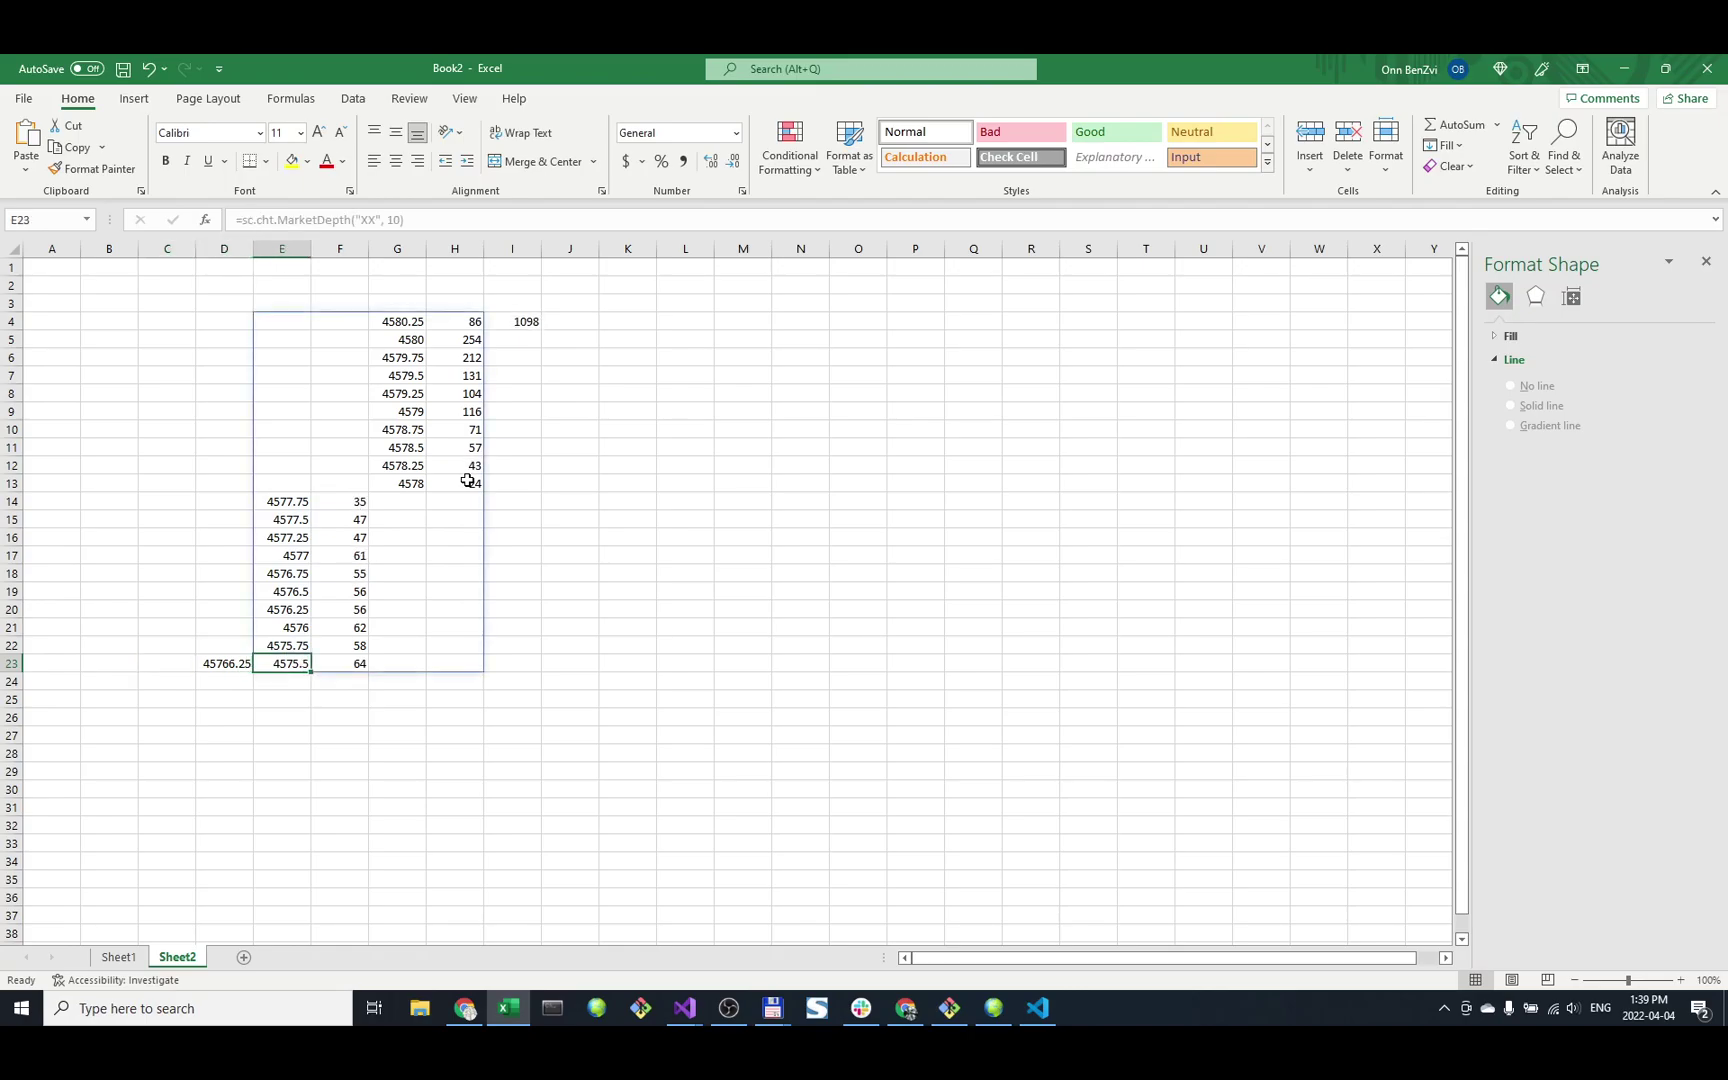
Change the D23 formula to =SUM(F14:F23) so it totals the bid volumes.
click(276, 219)
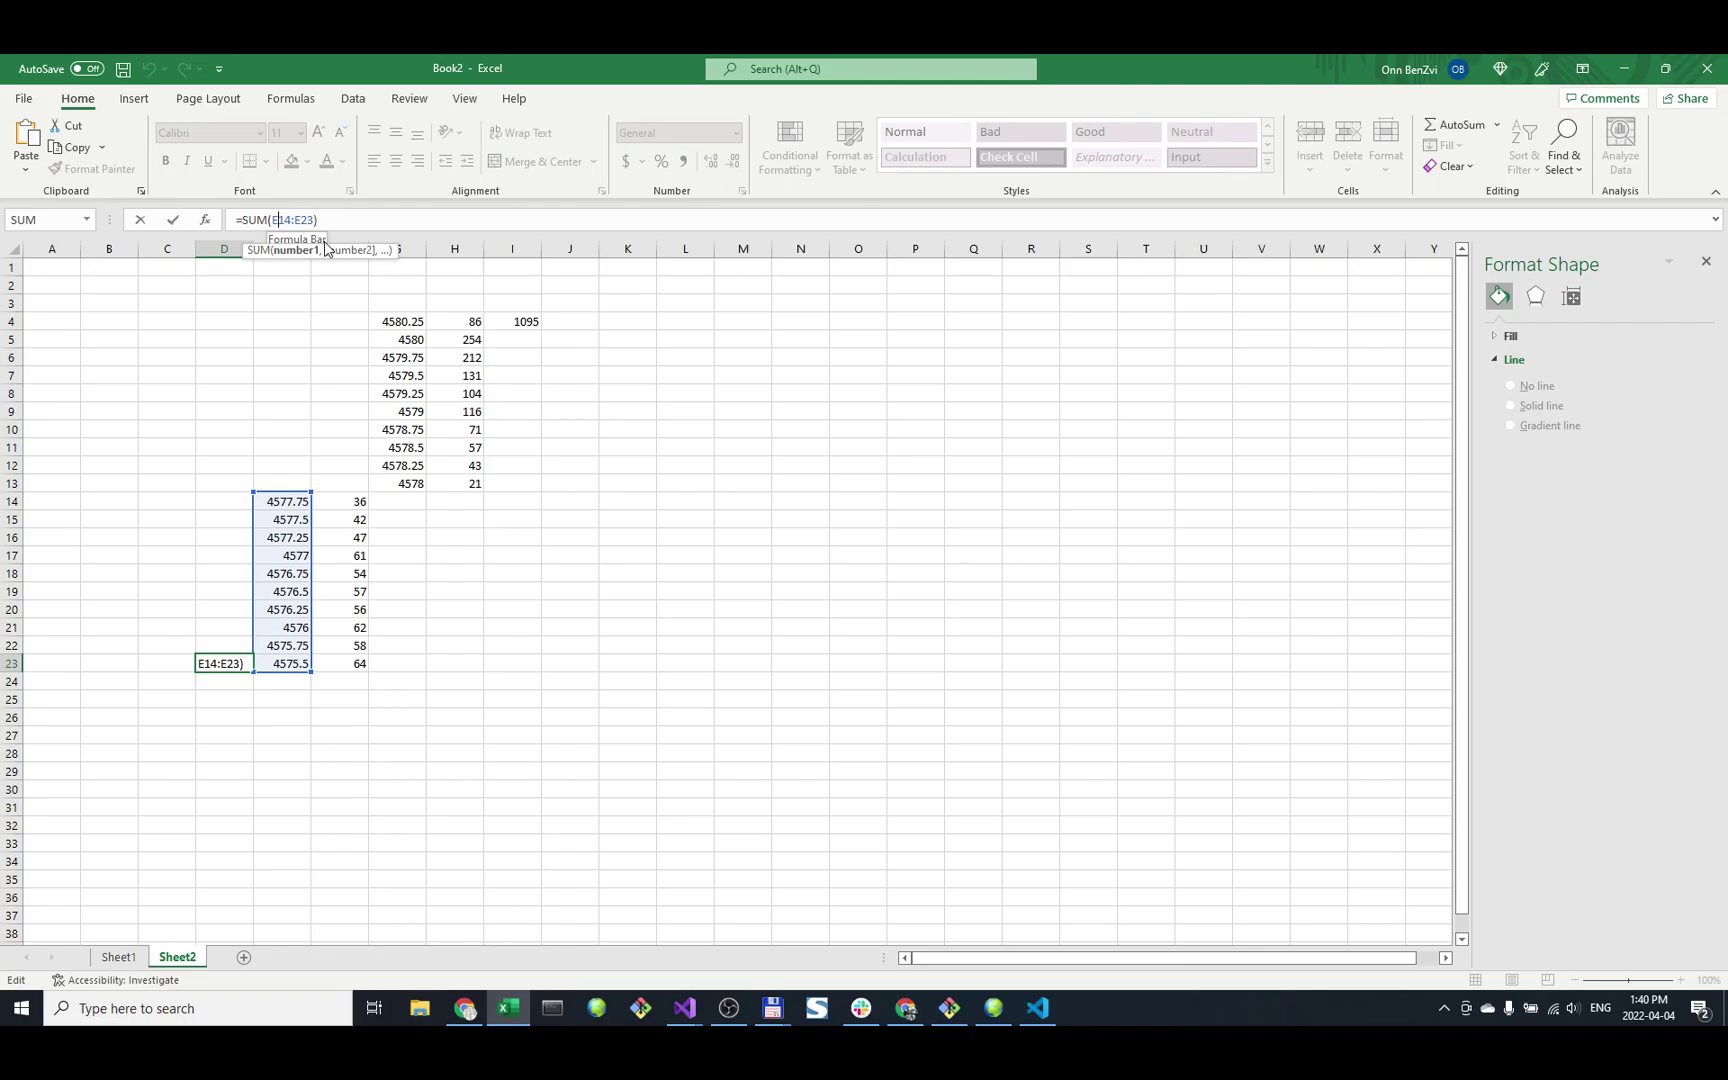
key(BackSpace)
text(F)
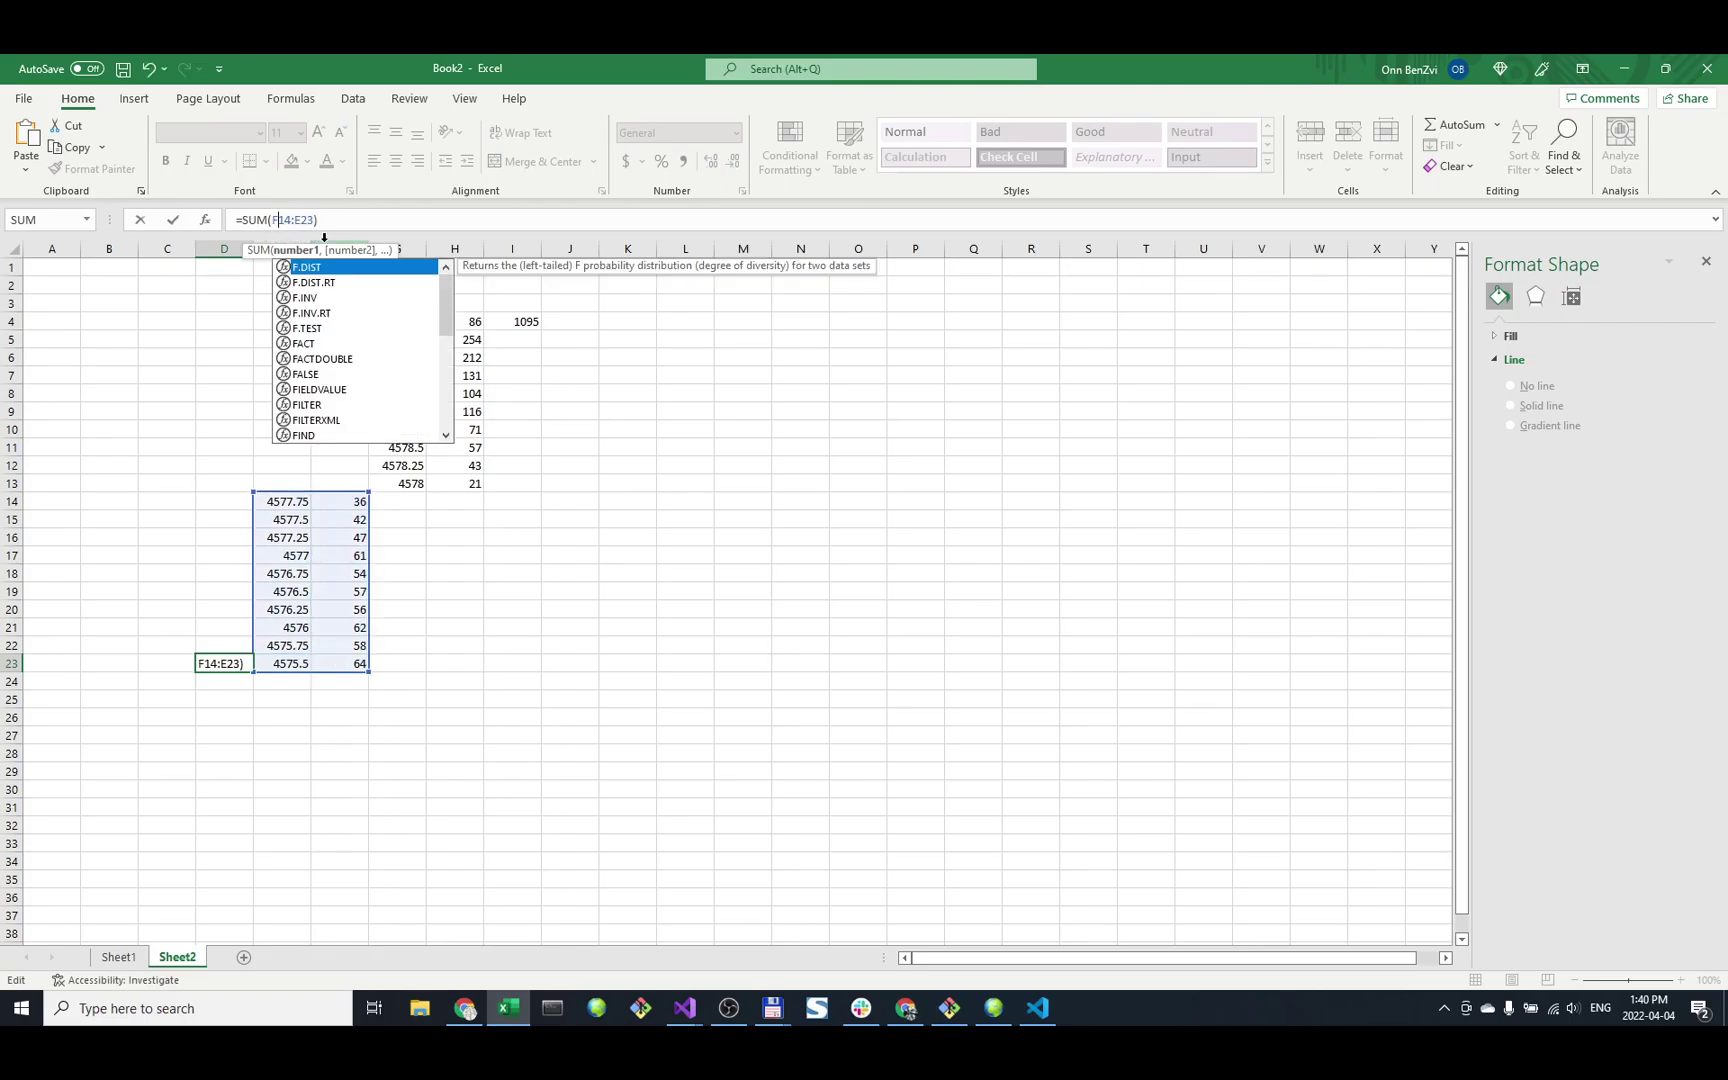
key(Right)
key(Right)
key(Delete)
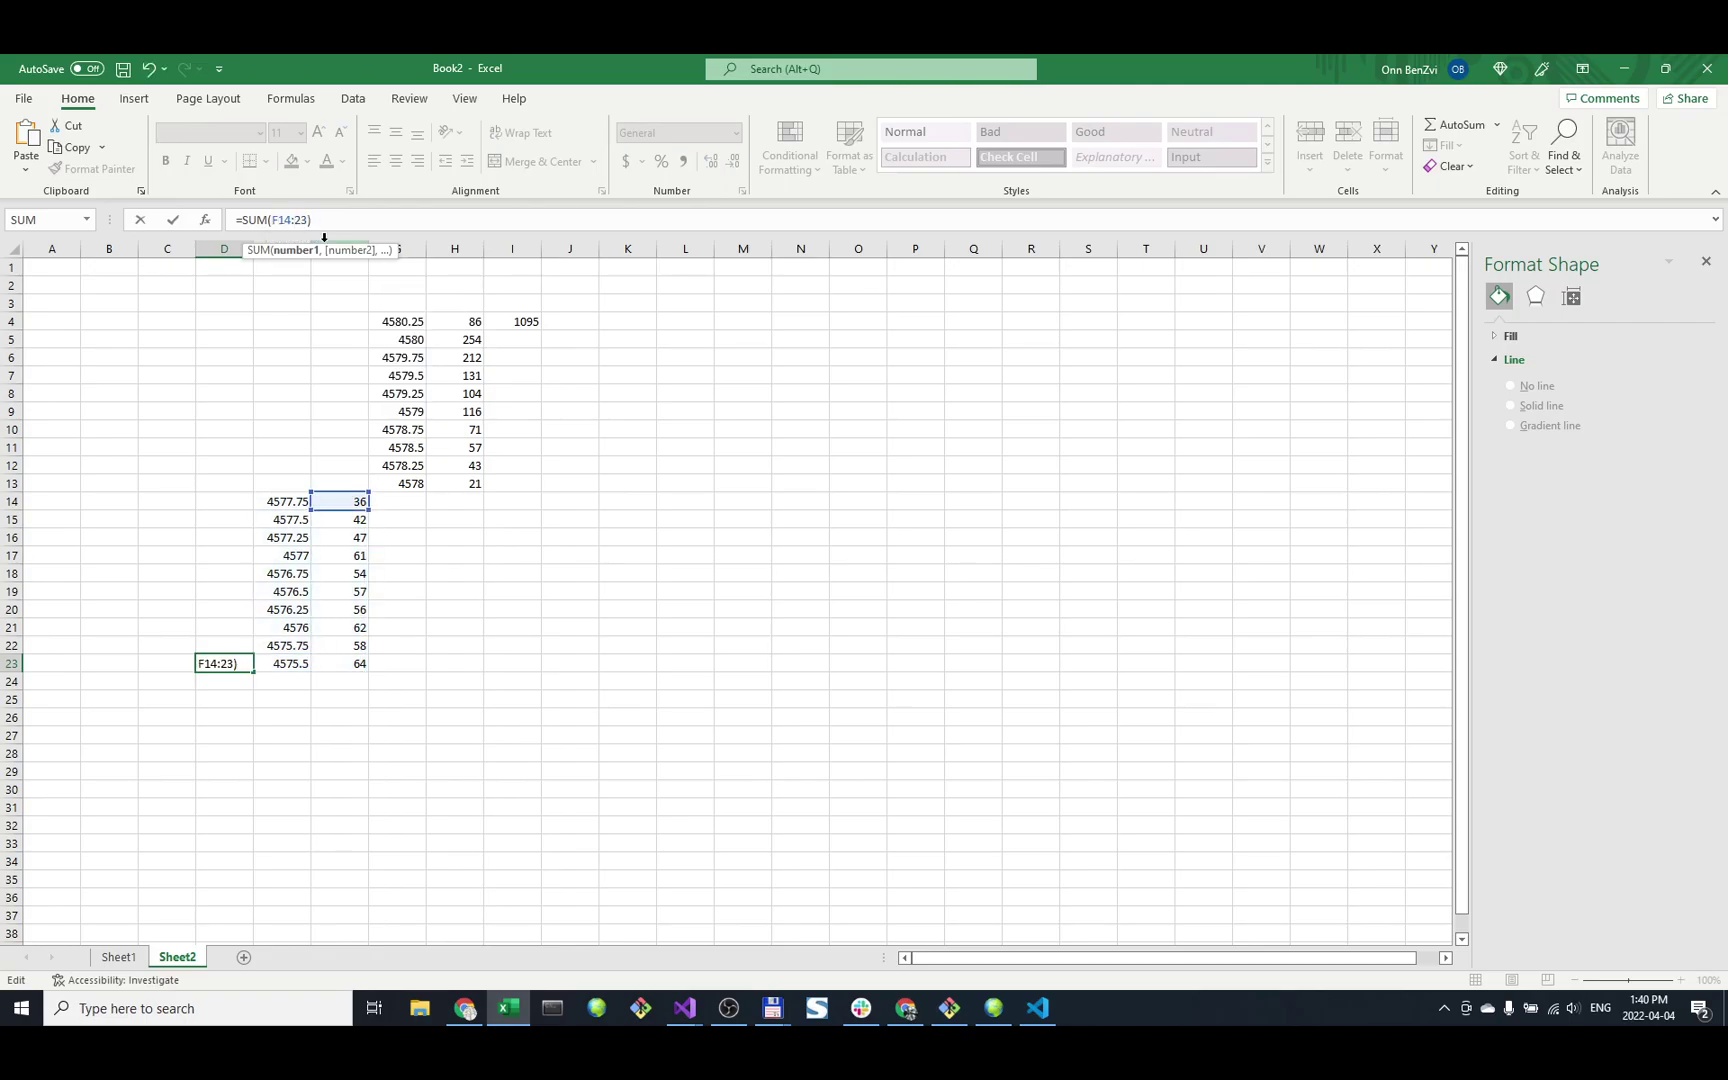
text(F)
key(Return)
key(Up)
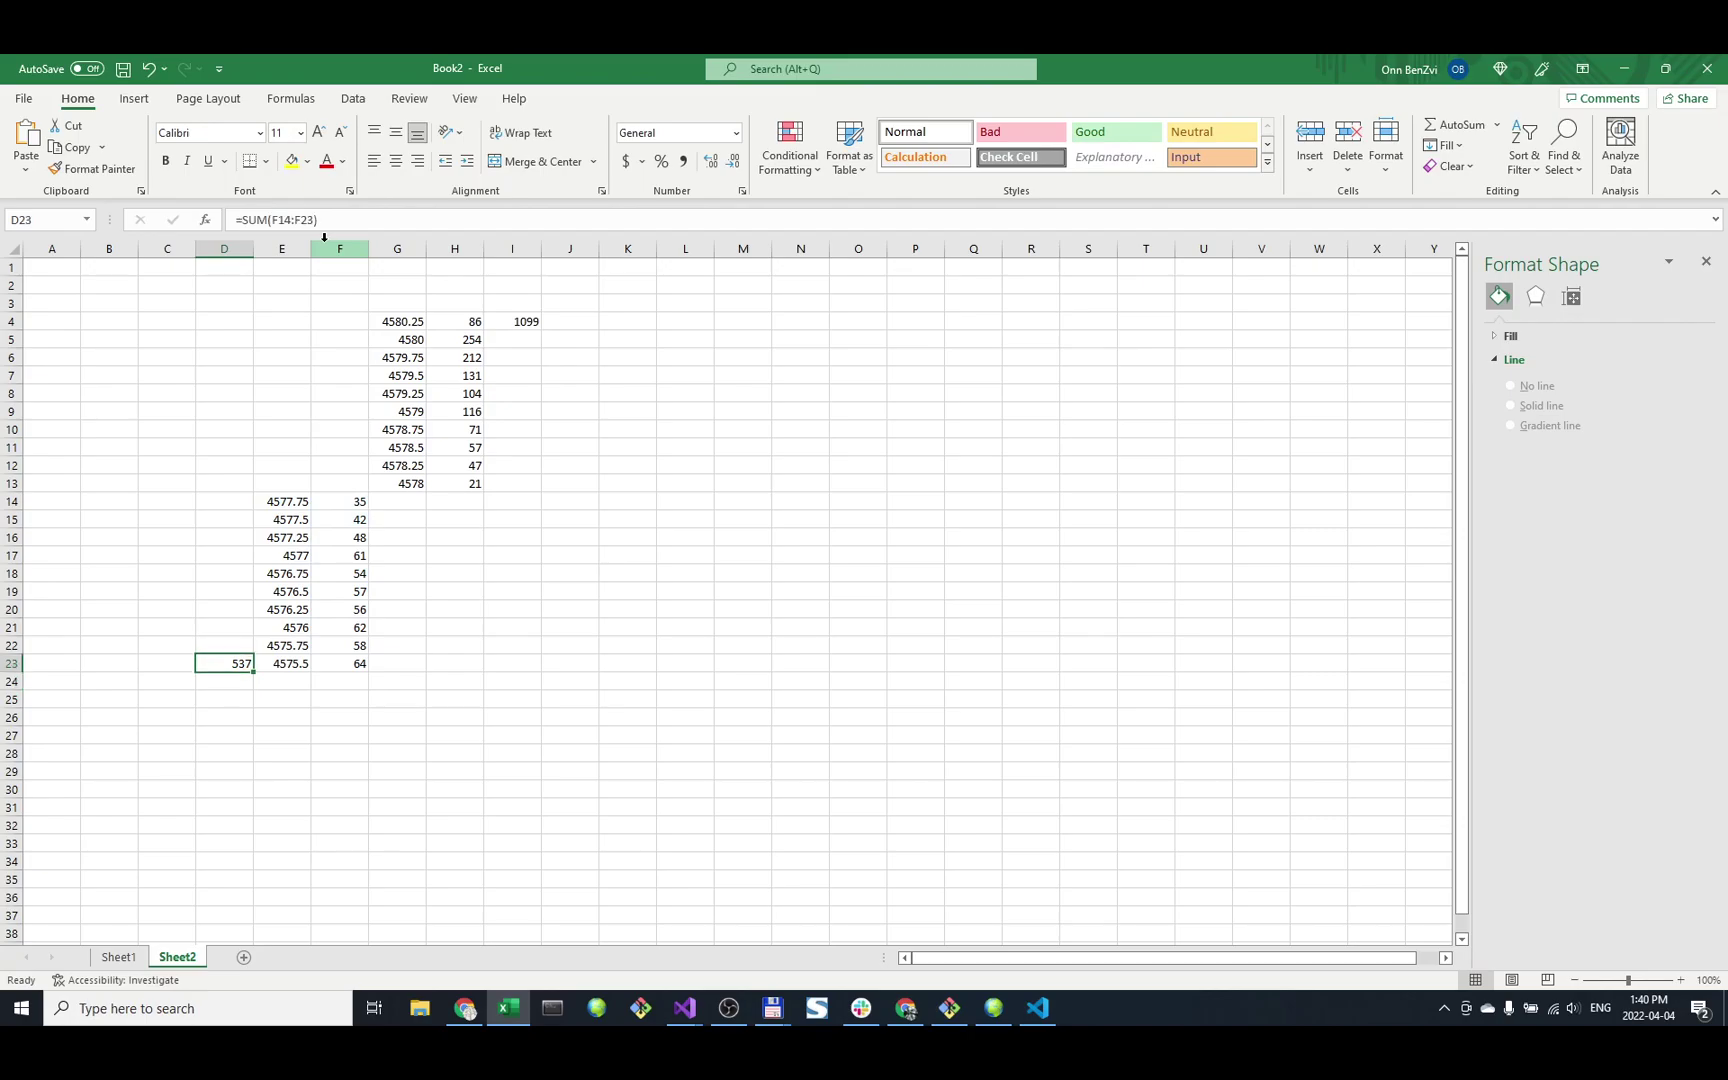
key(Left)
key(Right)
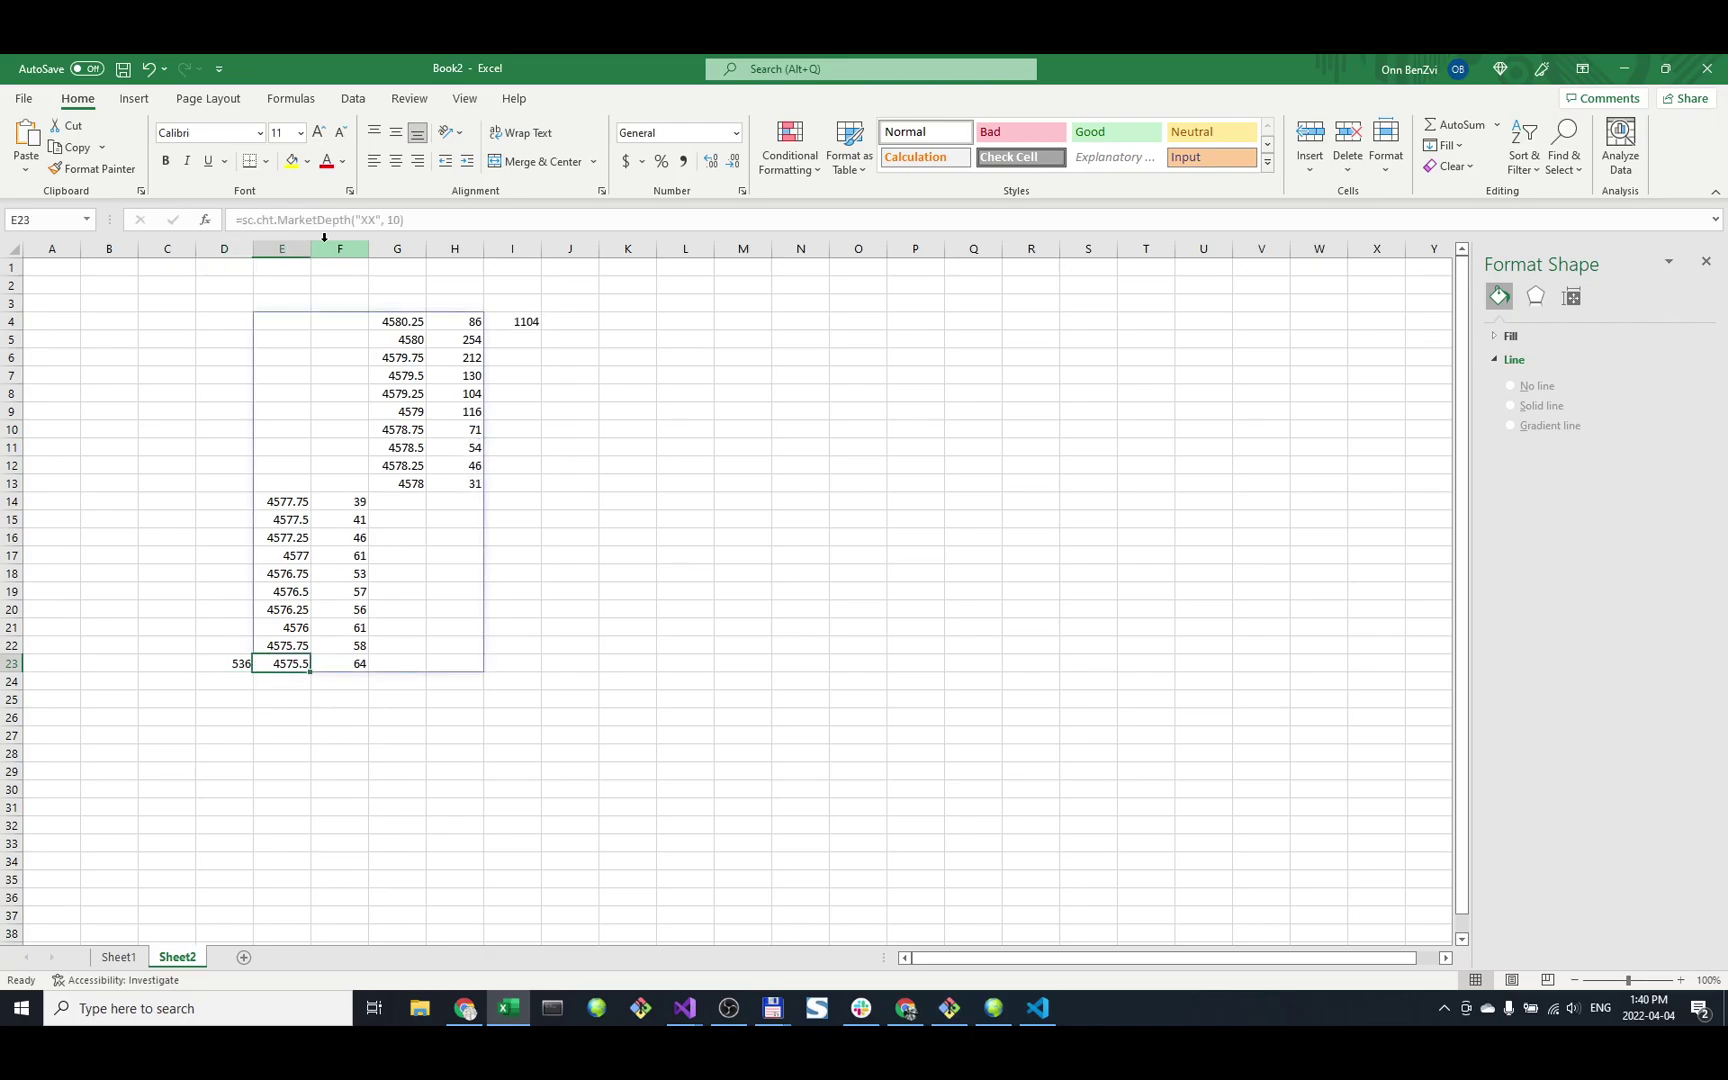
Move the active cell to the empty cell L8.
key(Up)
key(Up)
key(Up)
key(Up)
key(Up)
key(Up)
key(Up)
key(Up)
key(Up)
key(Up)
key(Up)
key(Up)
key(Up)
key(Up)
key(Up)
key(Up)
key(Left)
key(Down)
key(Down)
key(Down)
key(Up)
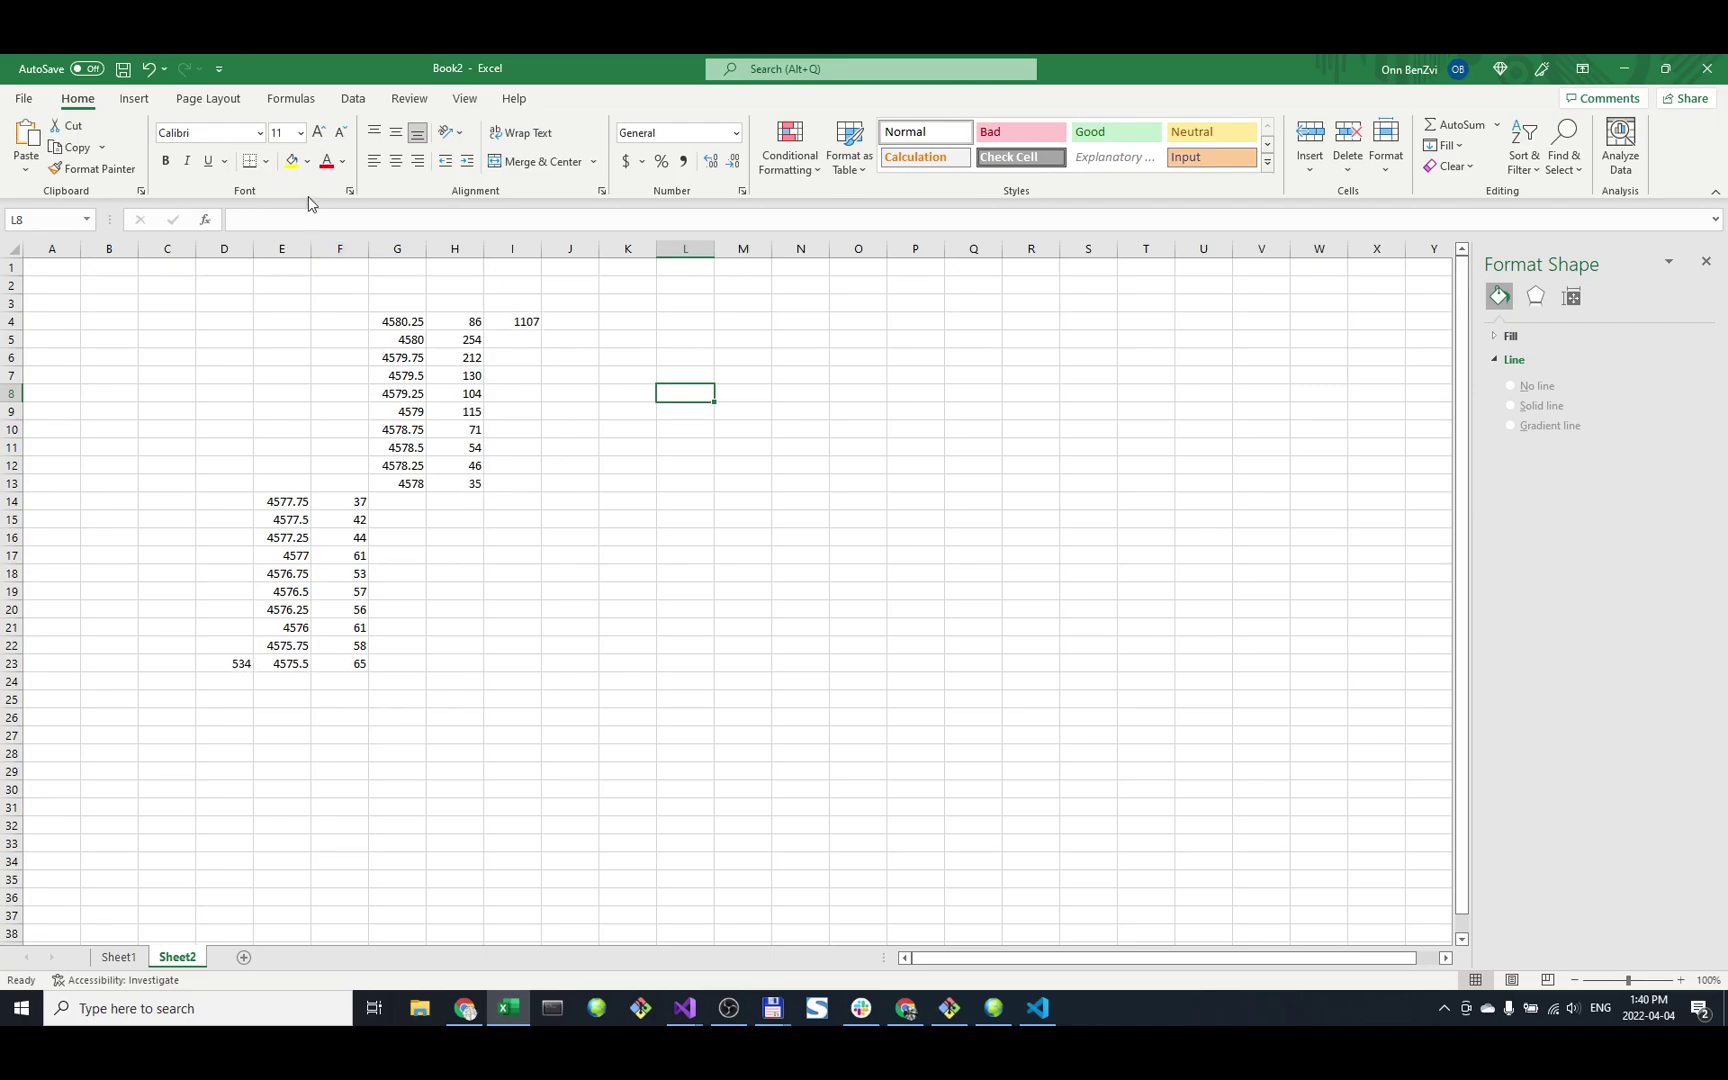
Insert an empty 2-D Clustered Column chart beside the depth data.
click(145, 102)
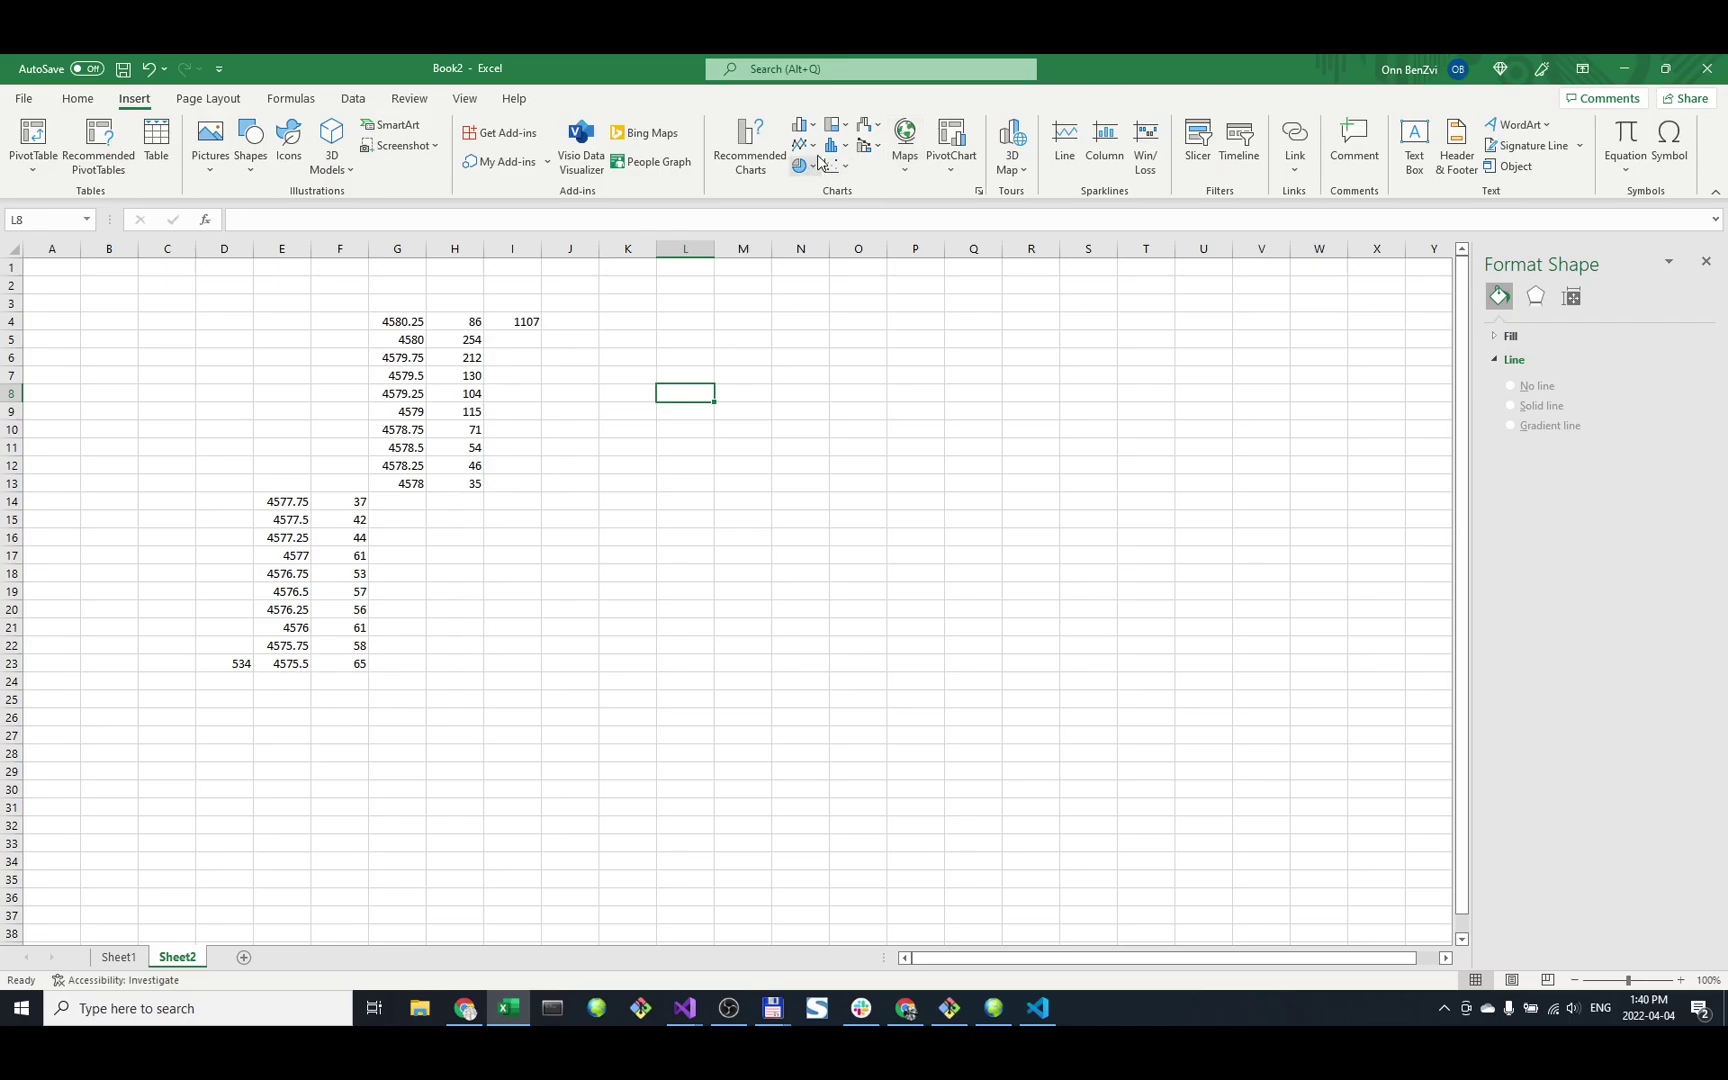
click(803, 125)
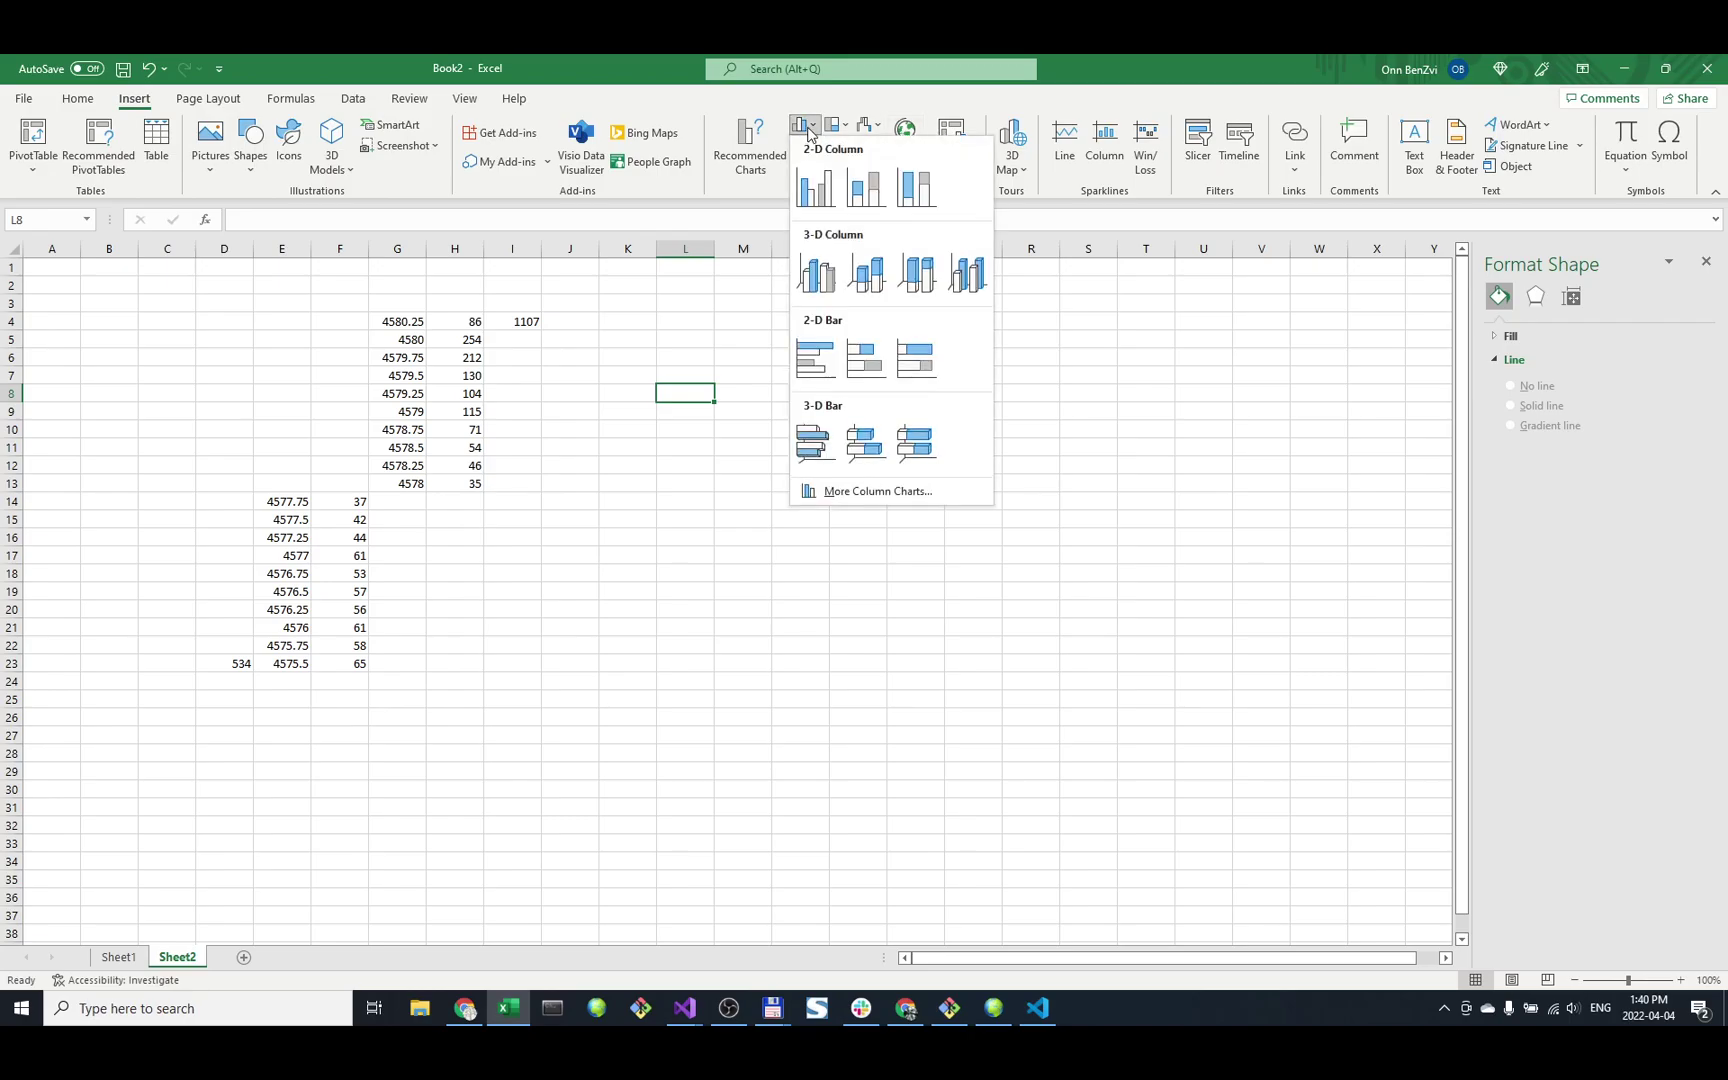
click(823, 183)
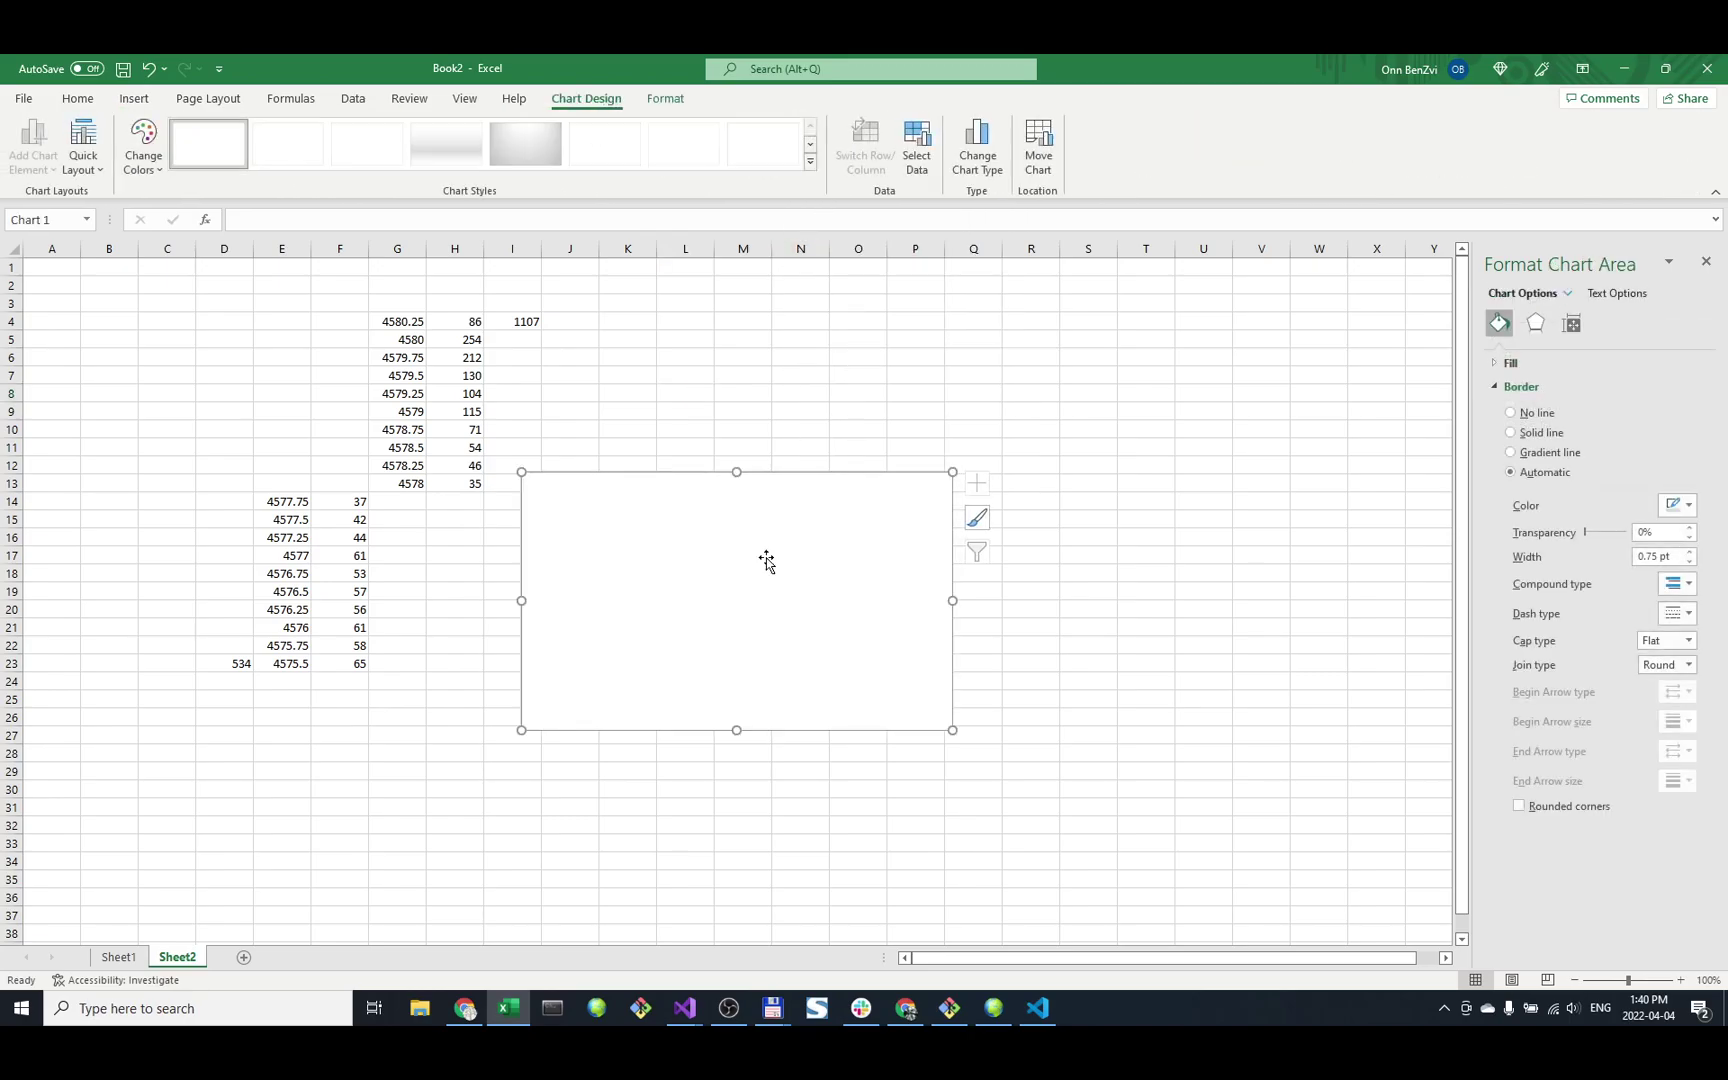
right_click(650, 680)
click(603, 680)
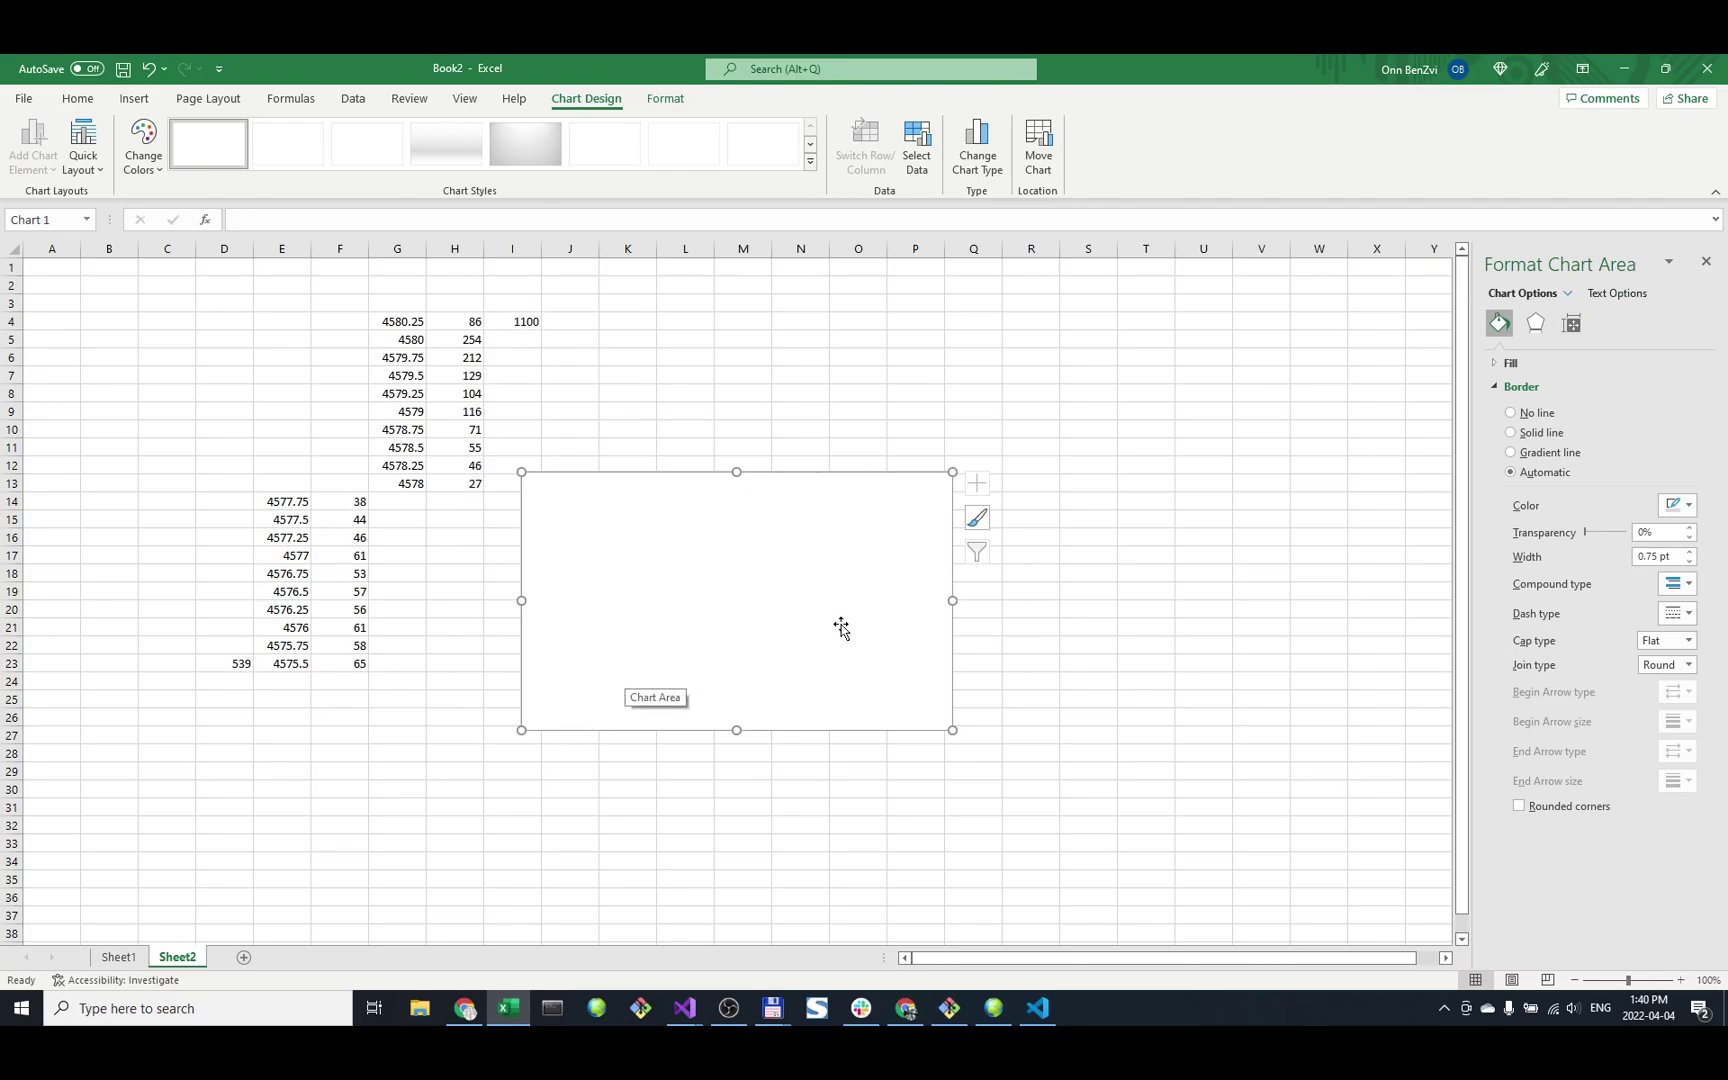
Set the chart's data source to cells D23 and I4, showing bid and ask bars.
right_click(631, 669)
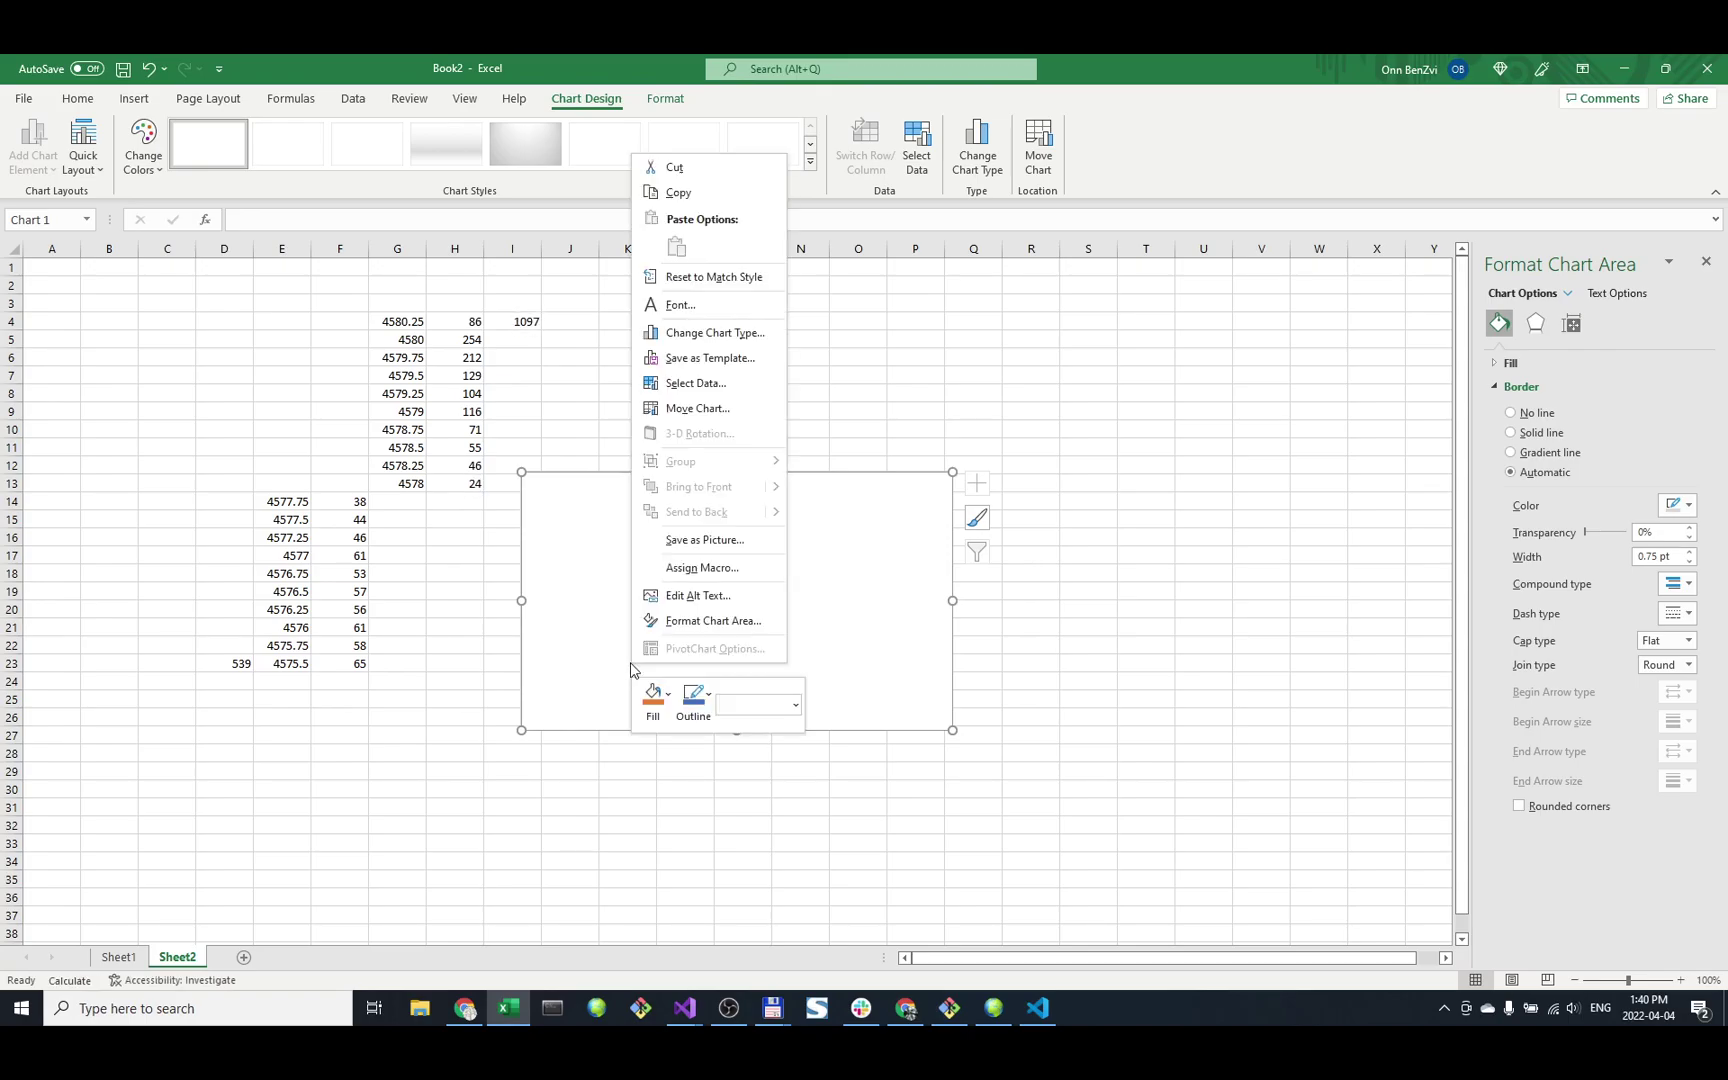
click(715, 382)
drag(717, 636, 997, 396)
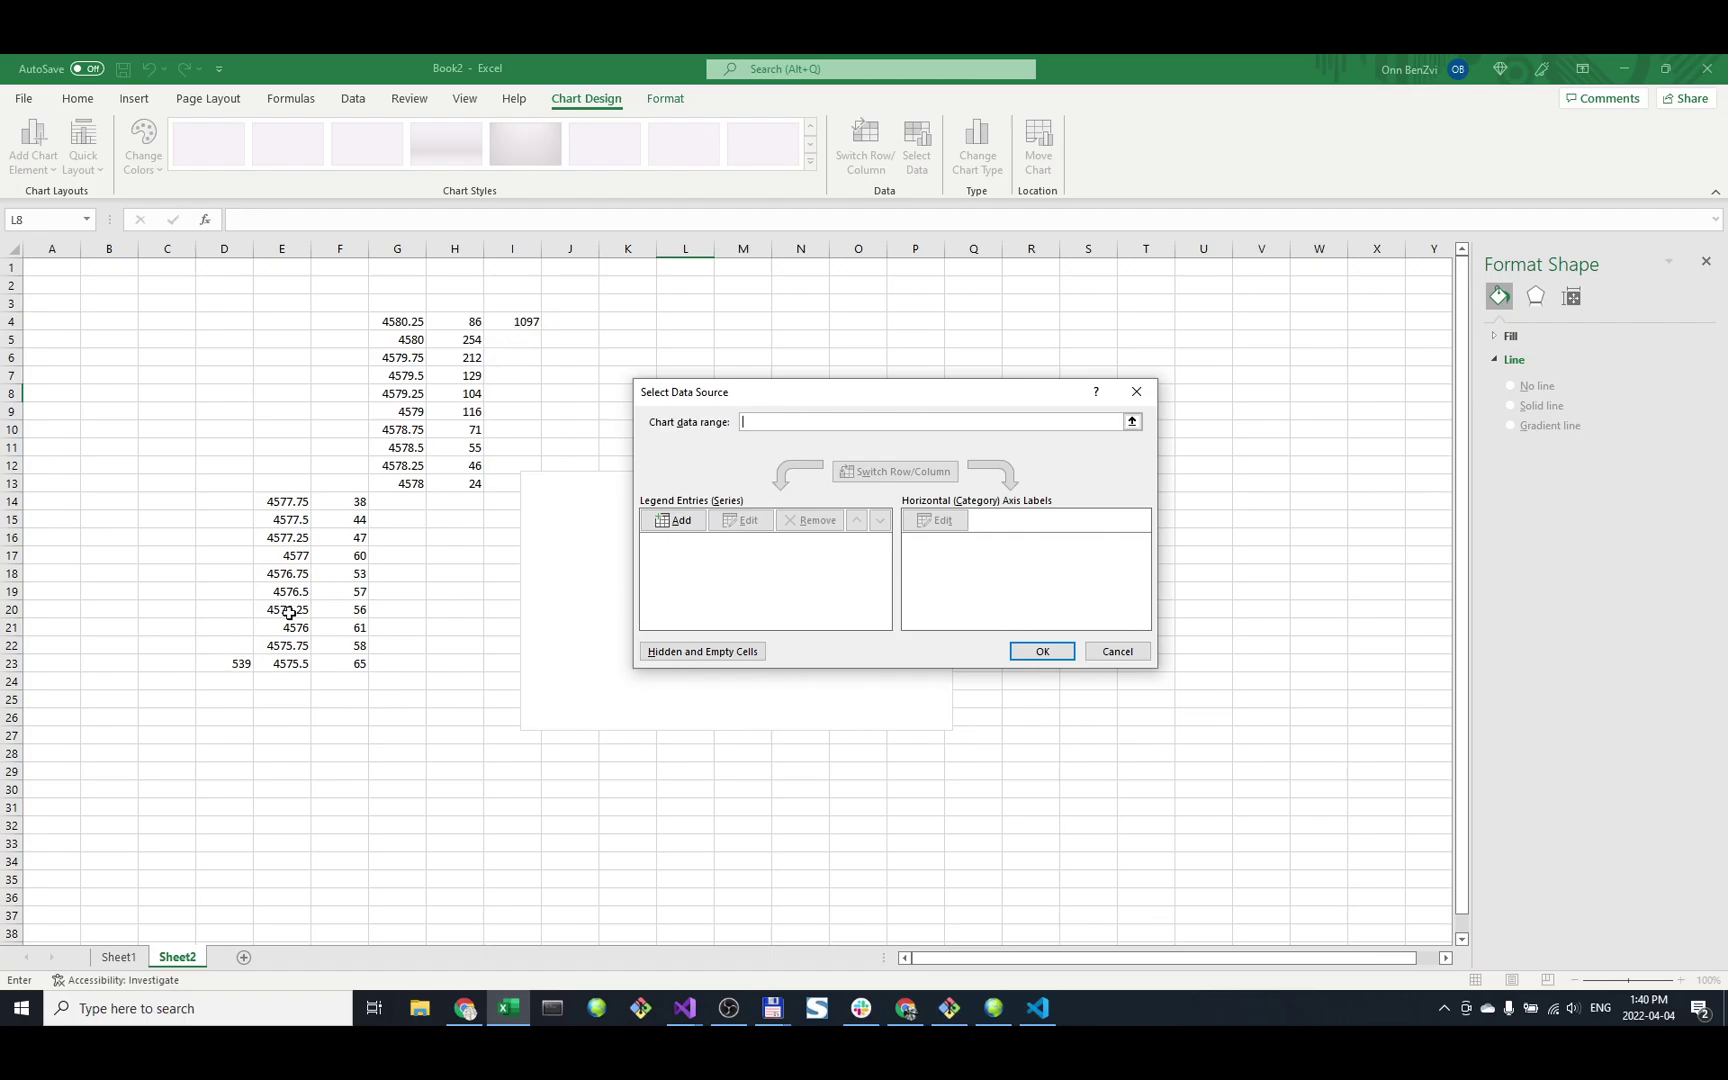
click(229, 664)
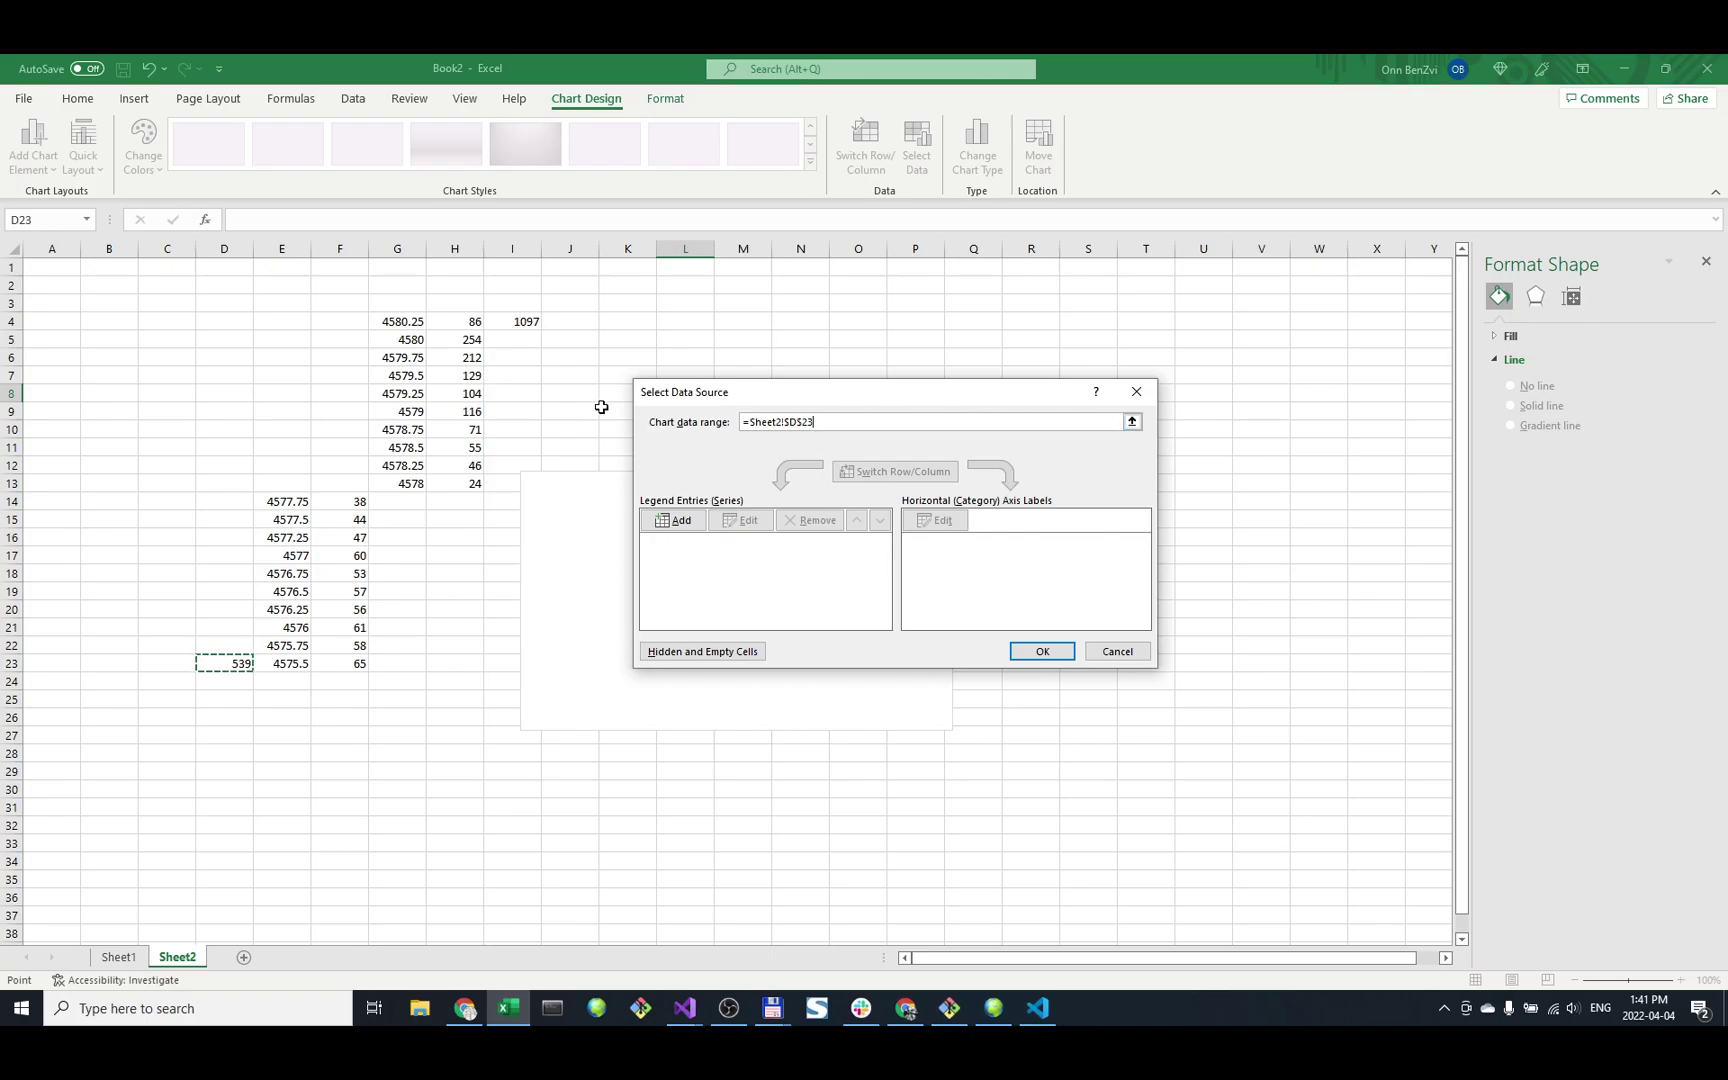
ctrl+click(522, 322)
click(1041, 651)
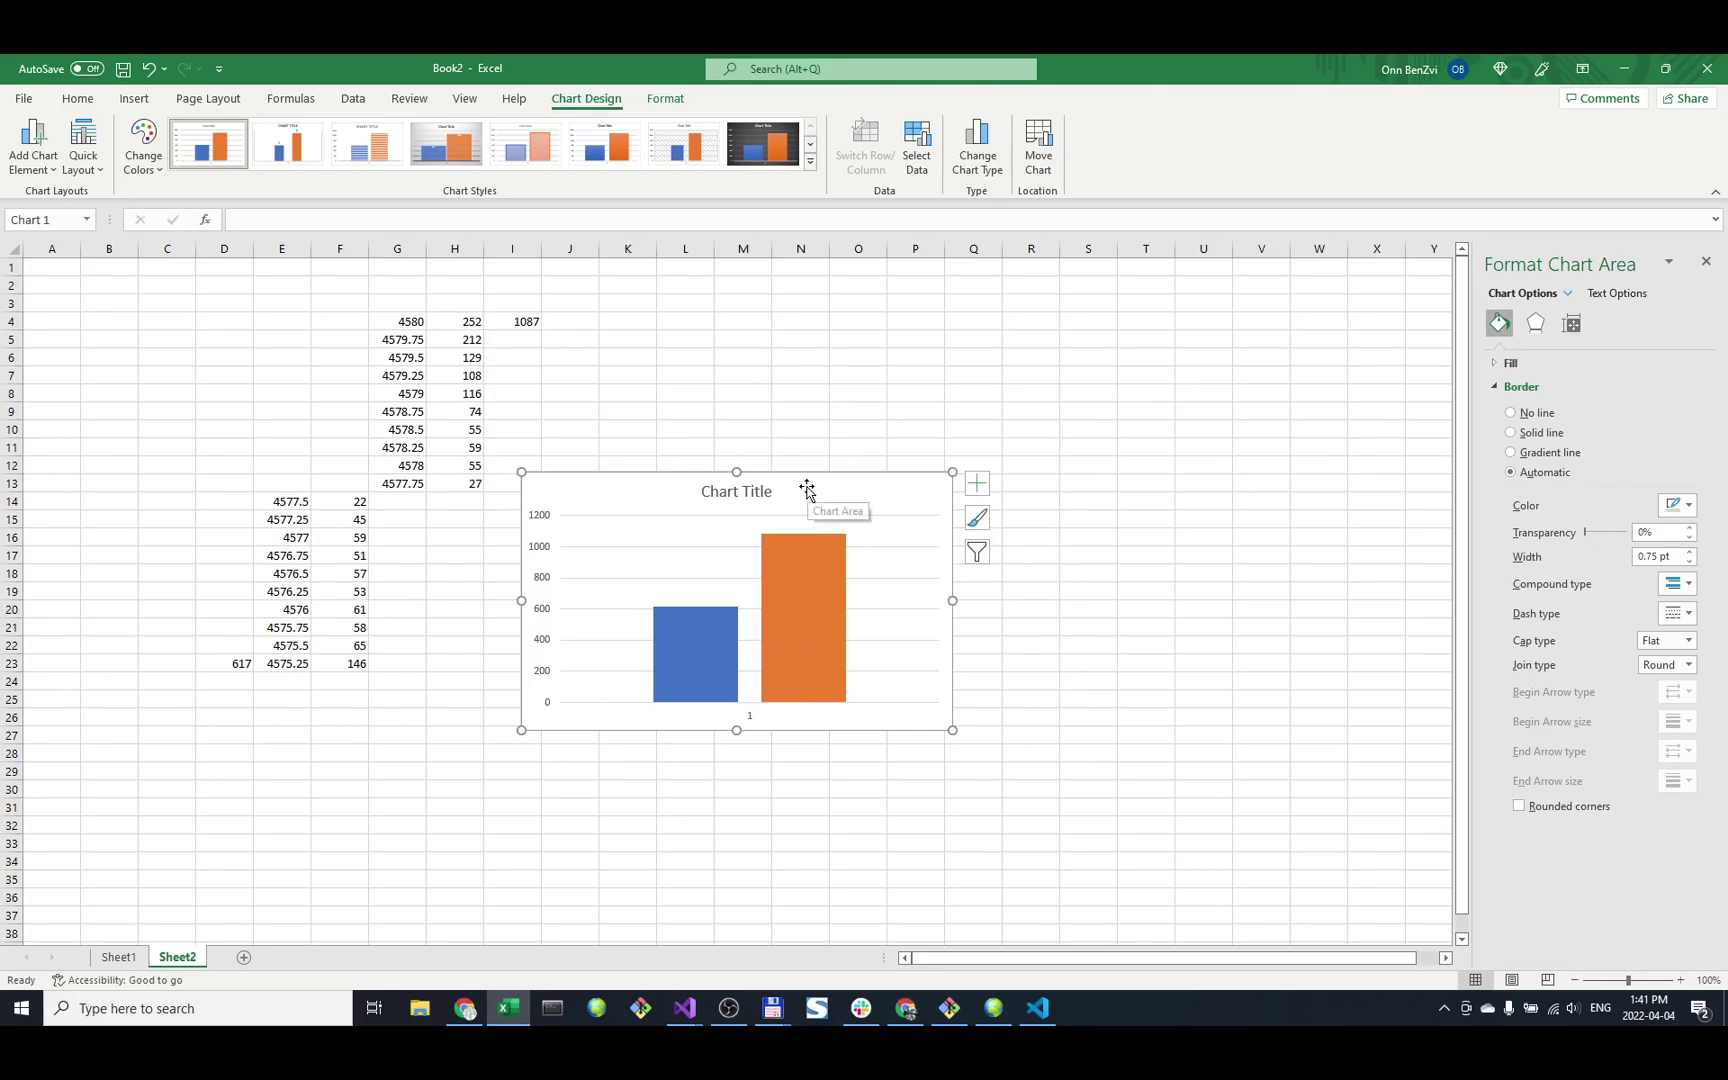
Move the chart up and right and apply the gradient chart style with data labels.
drag(806, 487, 918, 405)
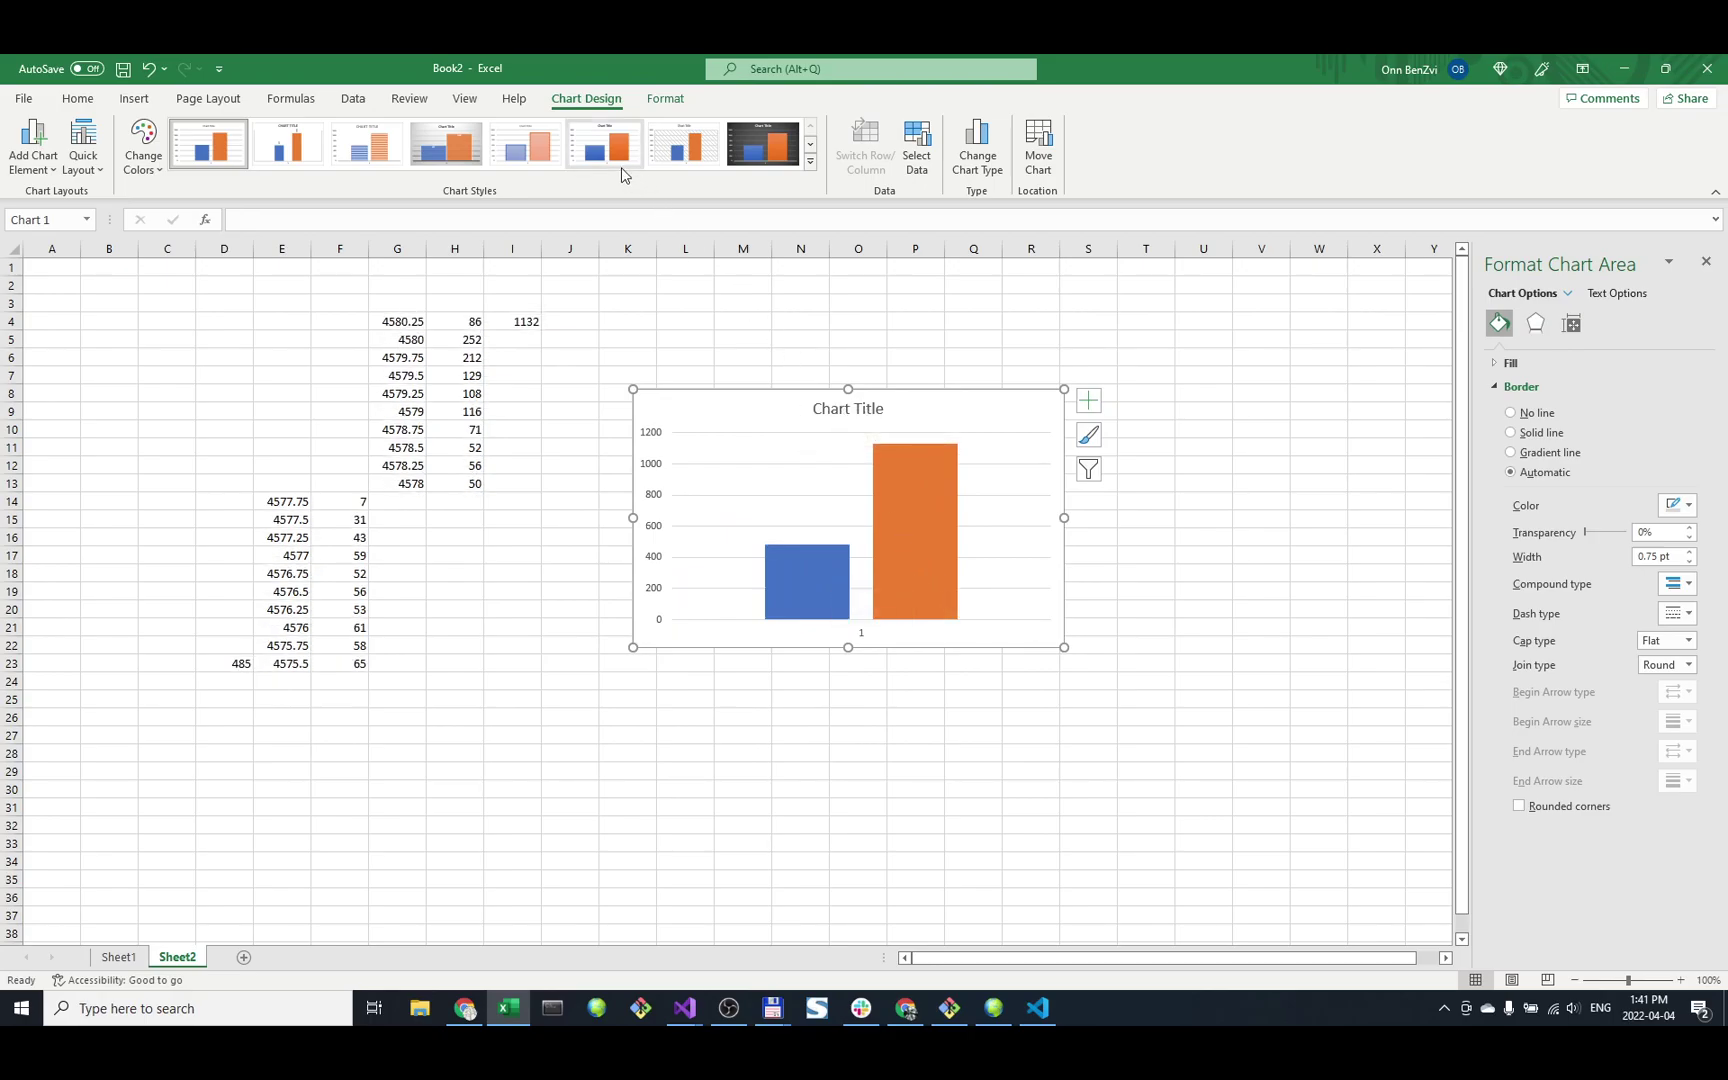
click(467, 160)
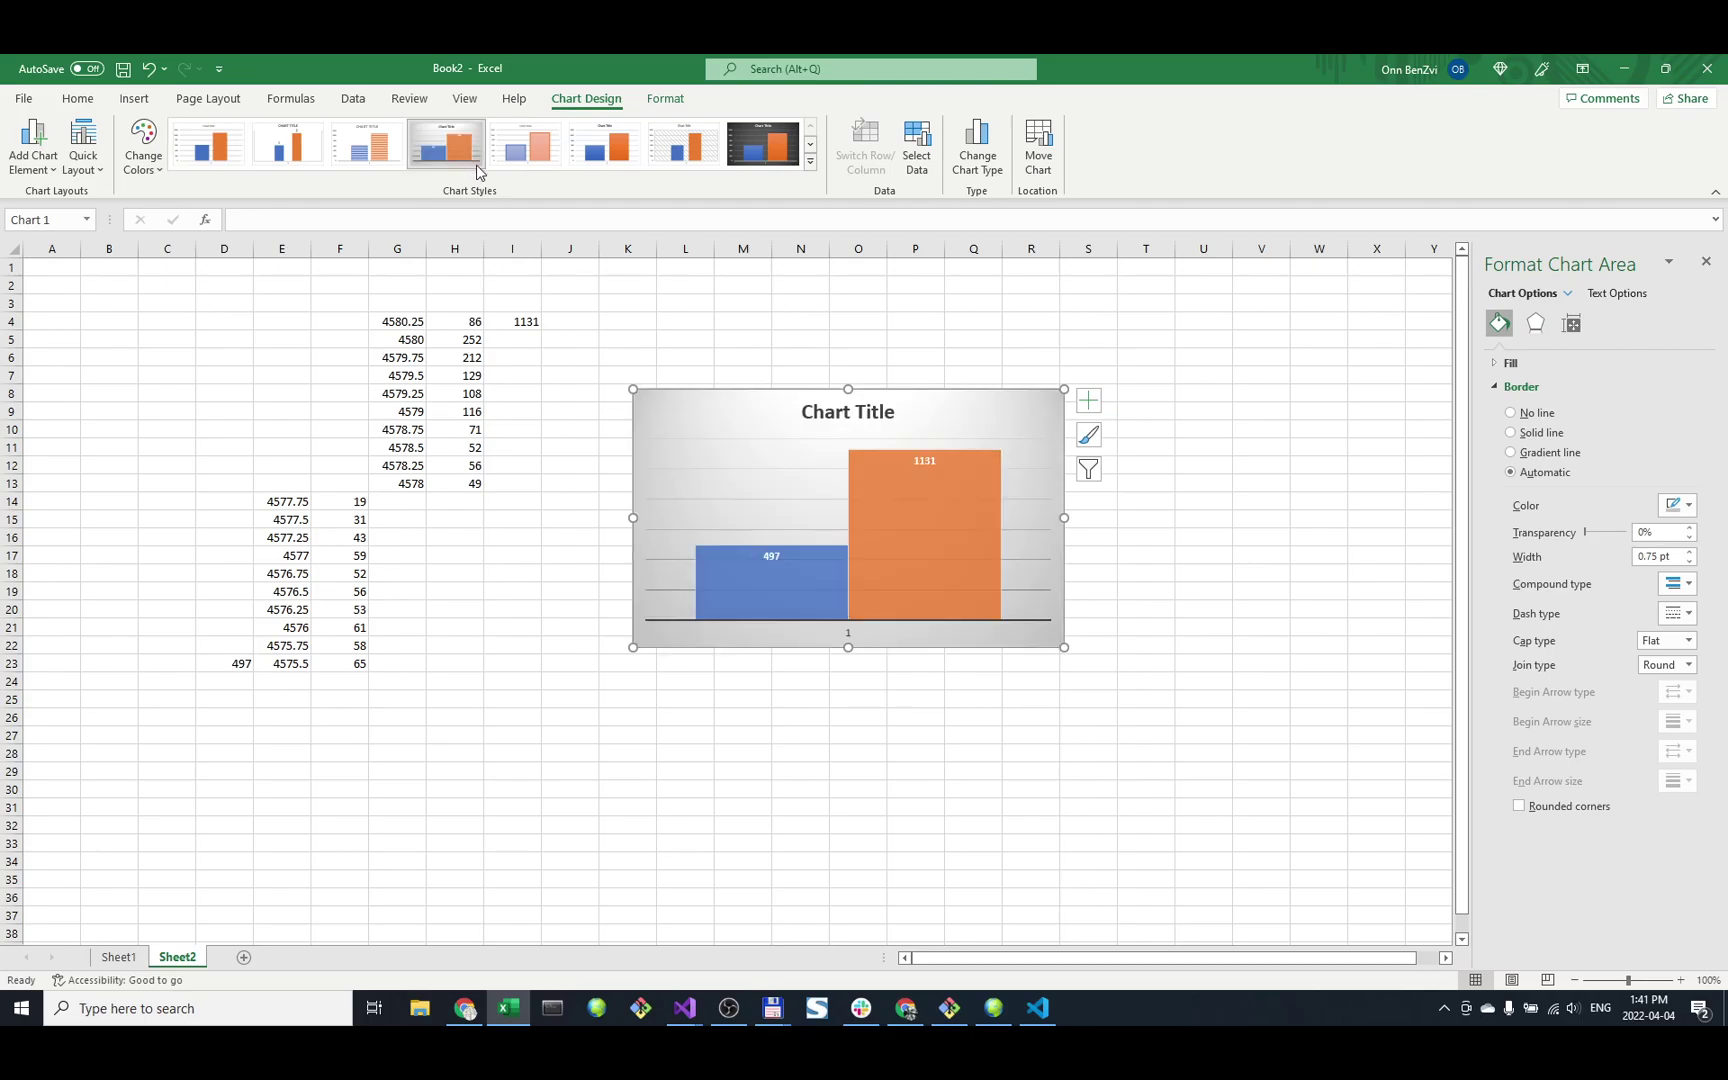
click(916, 788)
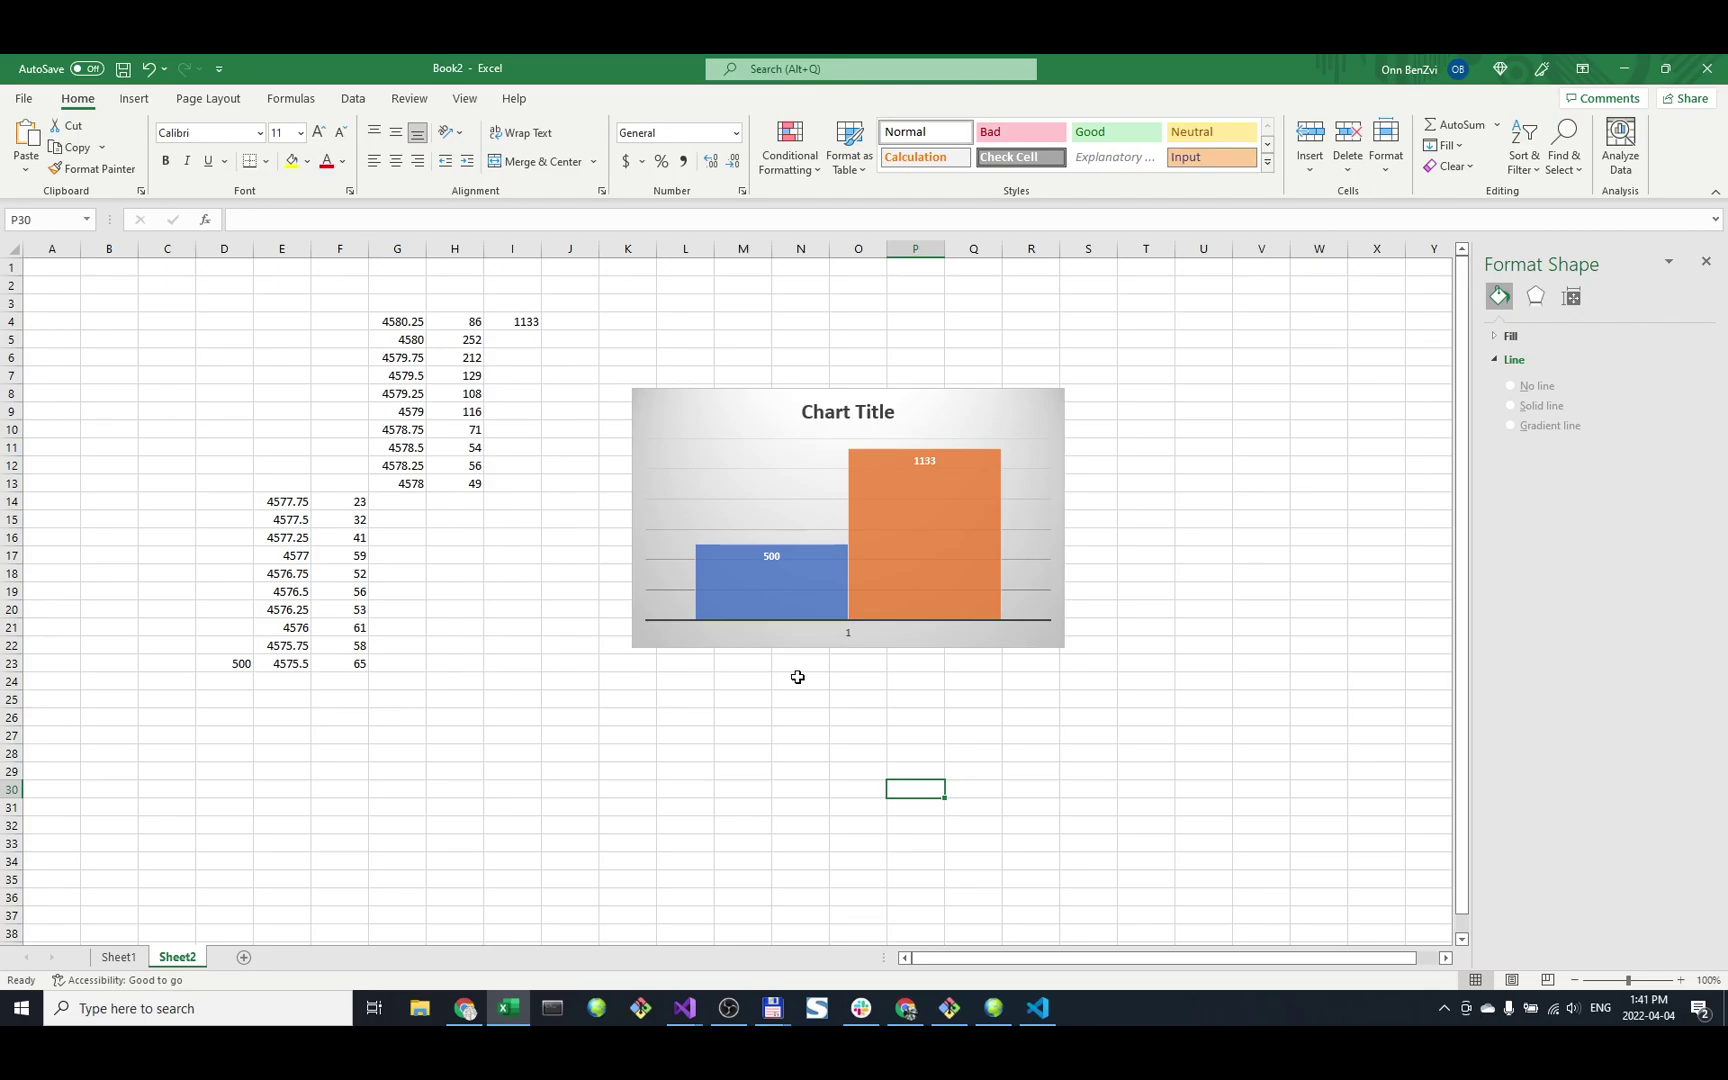
click(771, 486)
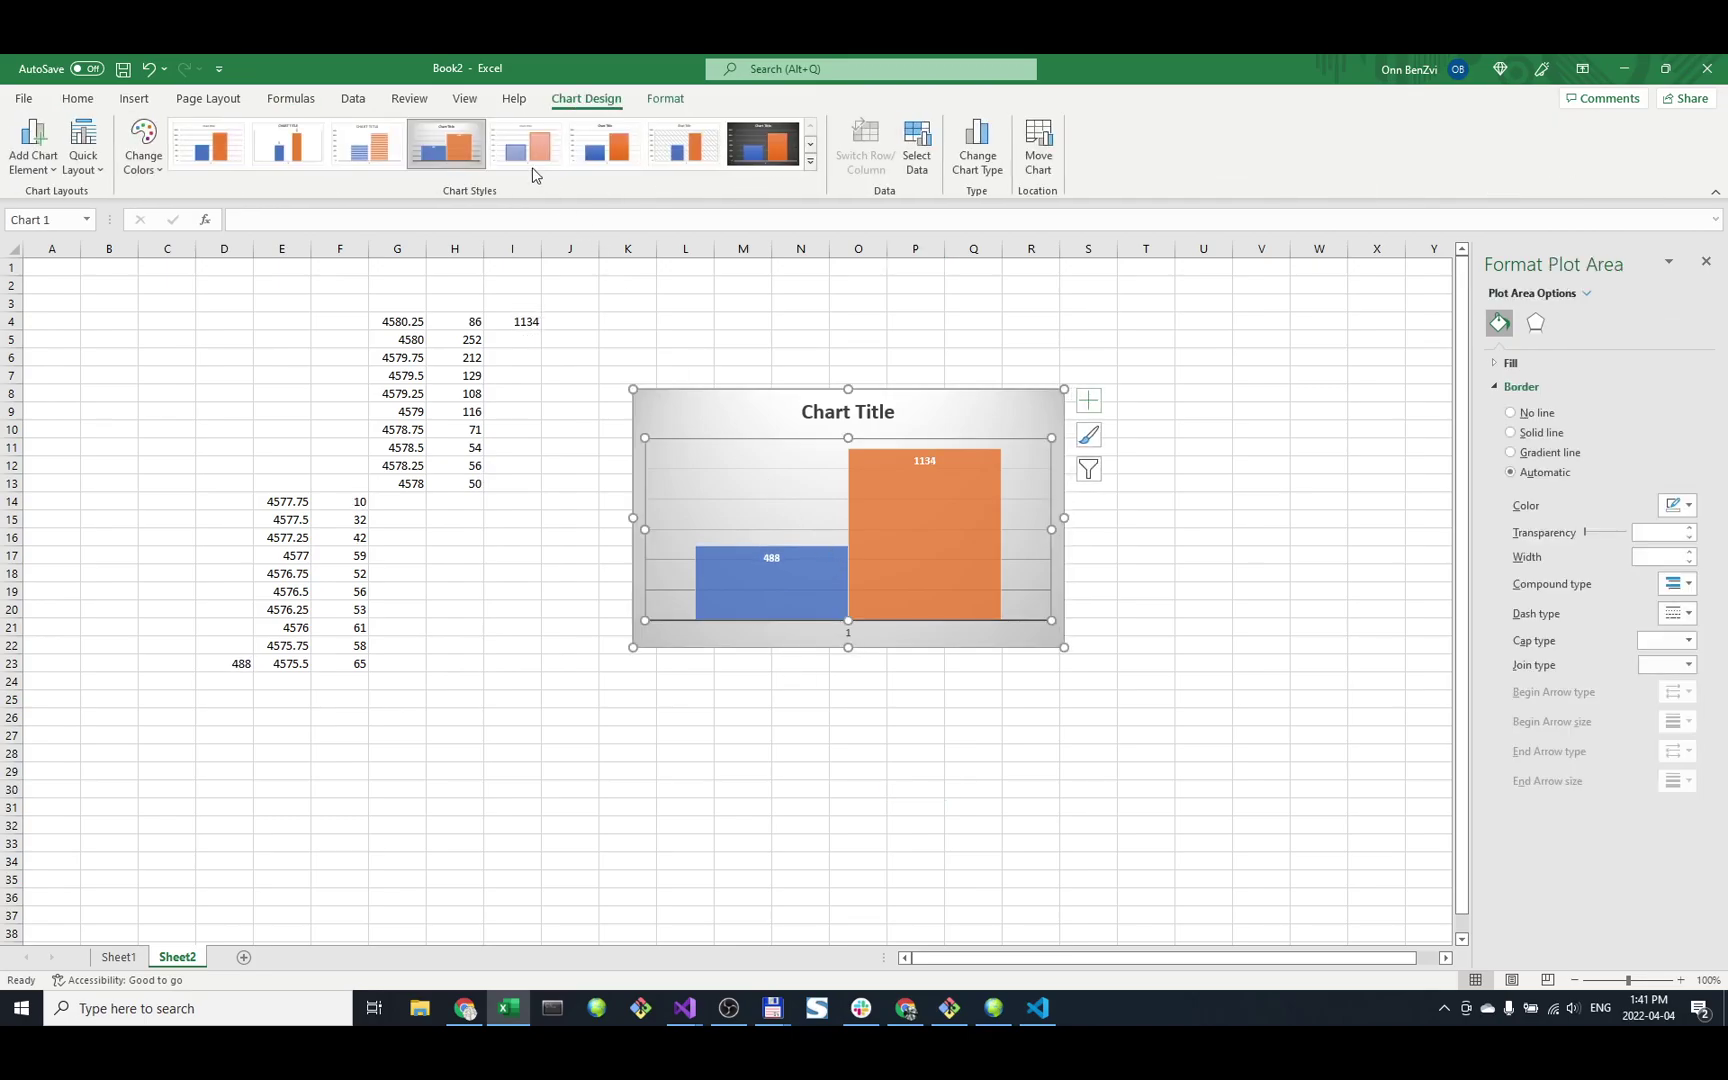